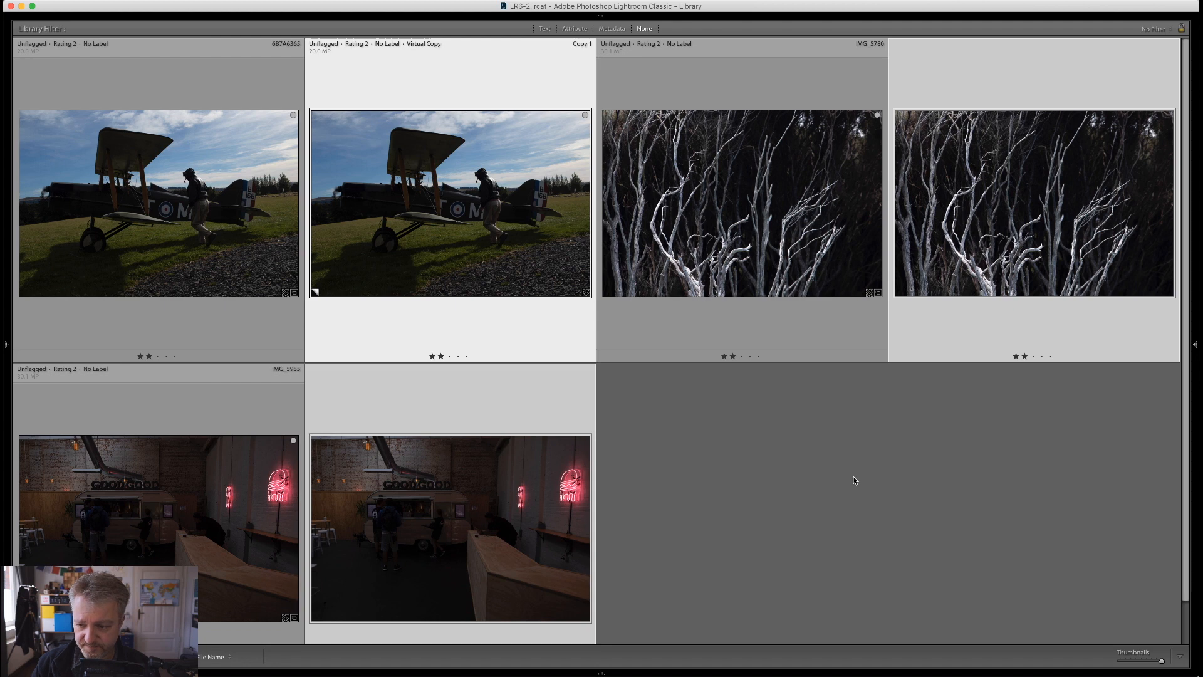
Apply automatic tone adjustment to the virtual copy of the biplane photo 6B7A6365 and return to the photo grid
click(793, 453)
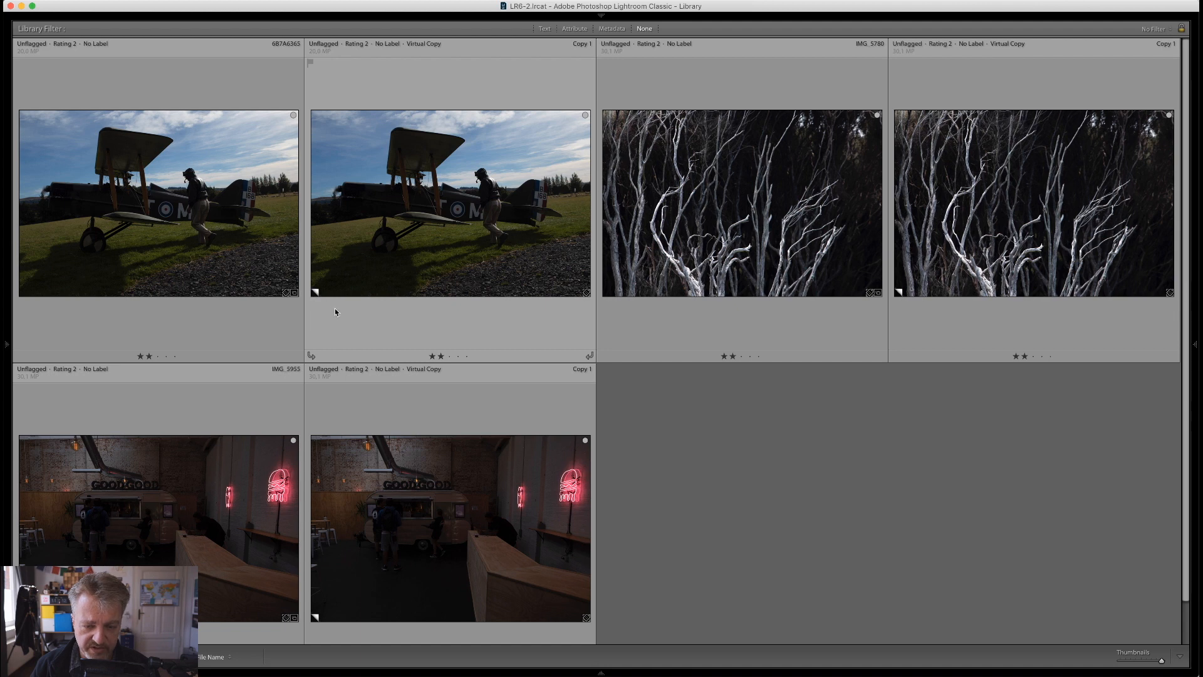
click(413, 216)
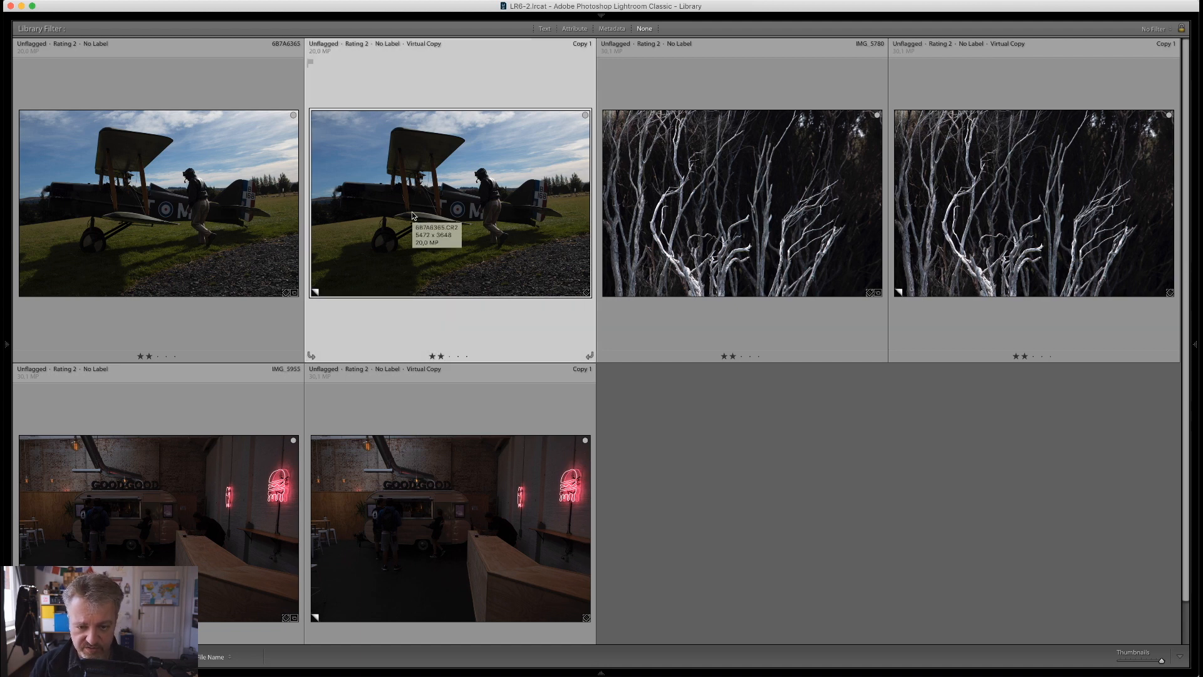
key(d)
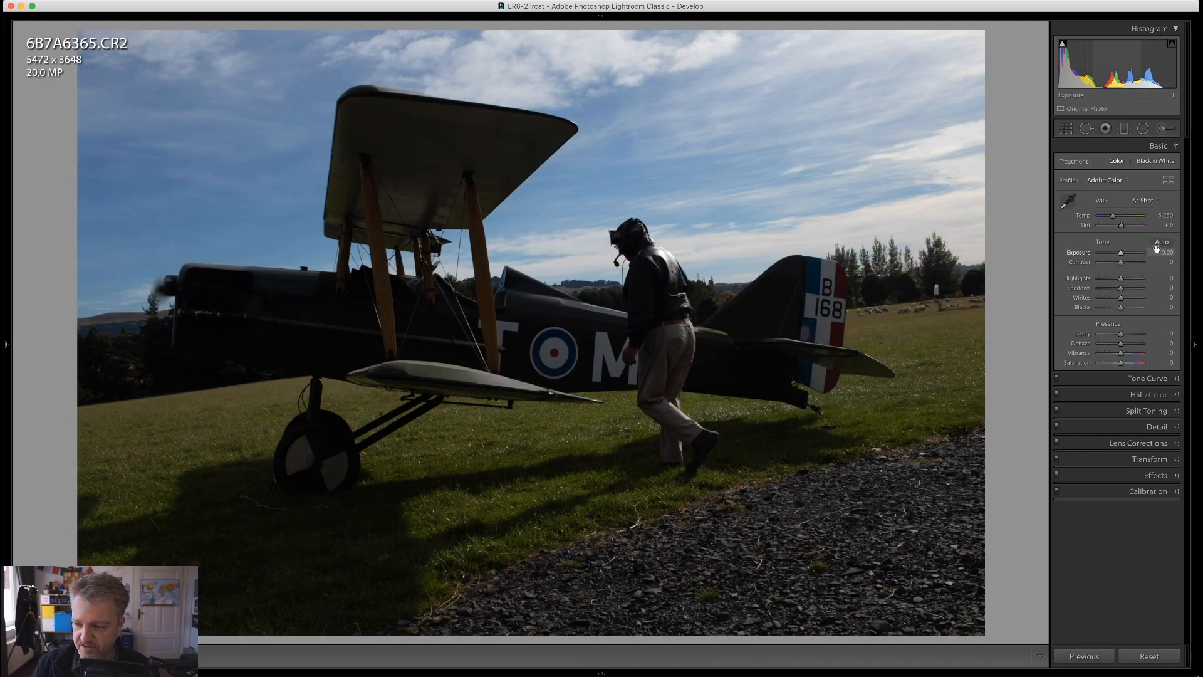
key(super+u)
key(g)
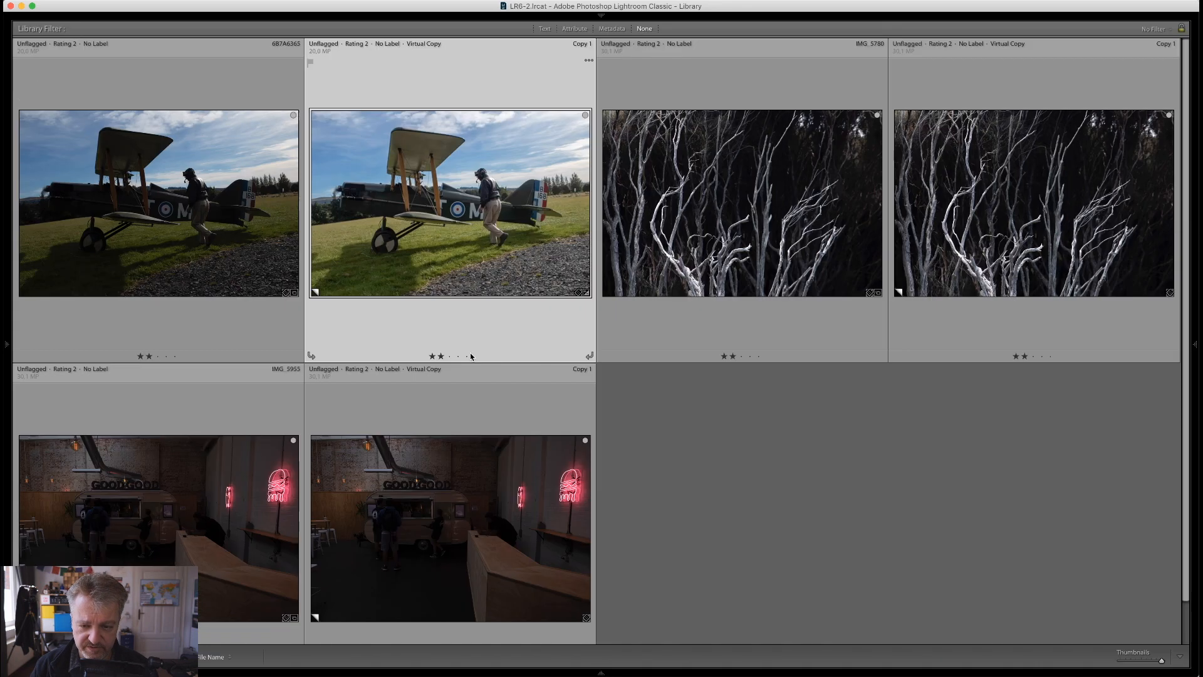
Apply automatic tone adjustment to the virtual copy of the bare branches photo IMG_5780 and return to the grid
click(1061, 218)
key(d)
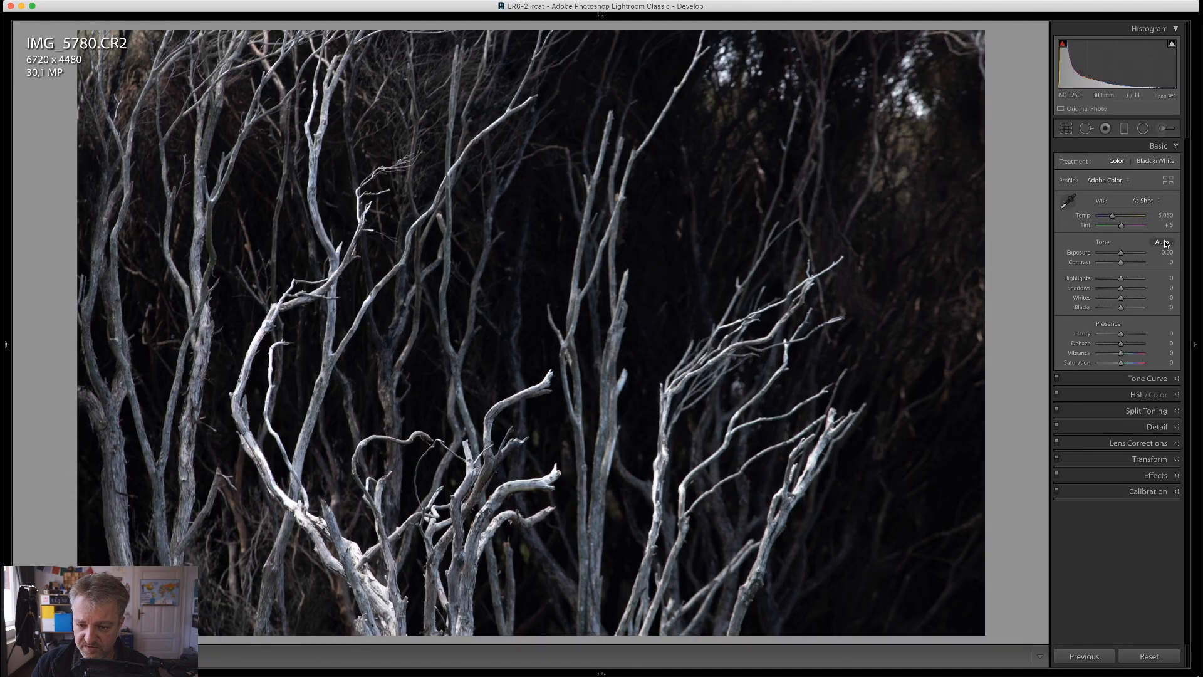
click(1164, 244)
key(g)
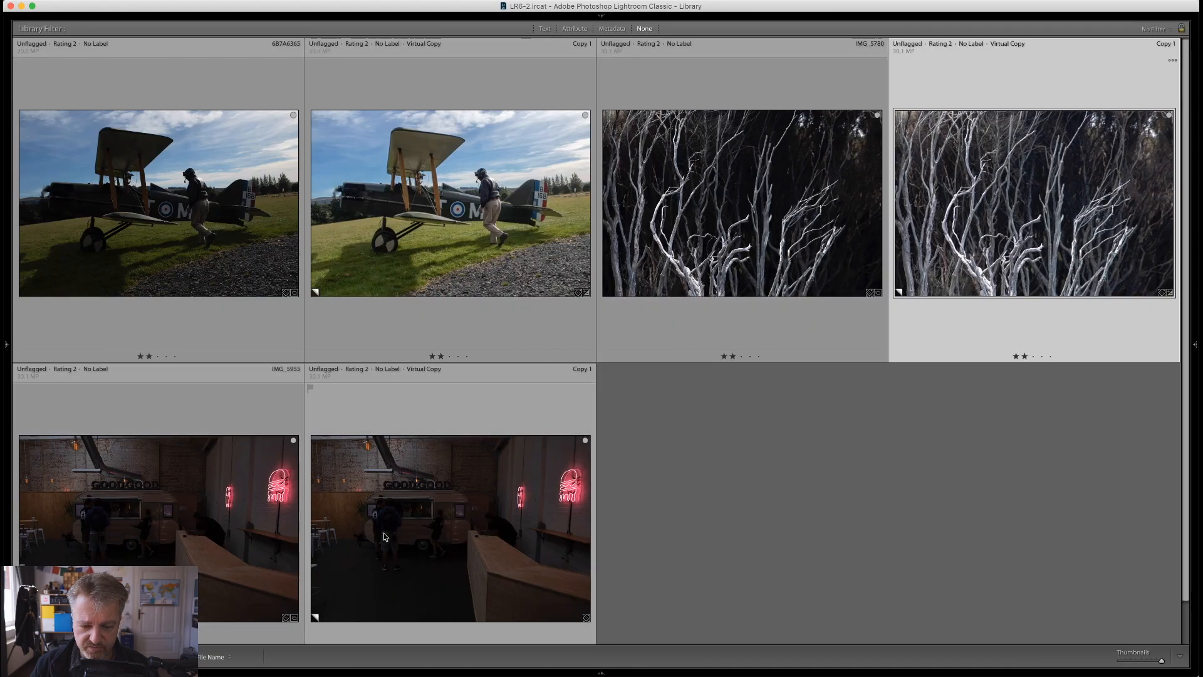
Apply automatic tone adjustment to the virtual copy of the dark food caravan photo and return to the grid
click(385, 536)
key(d)
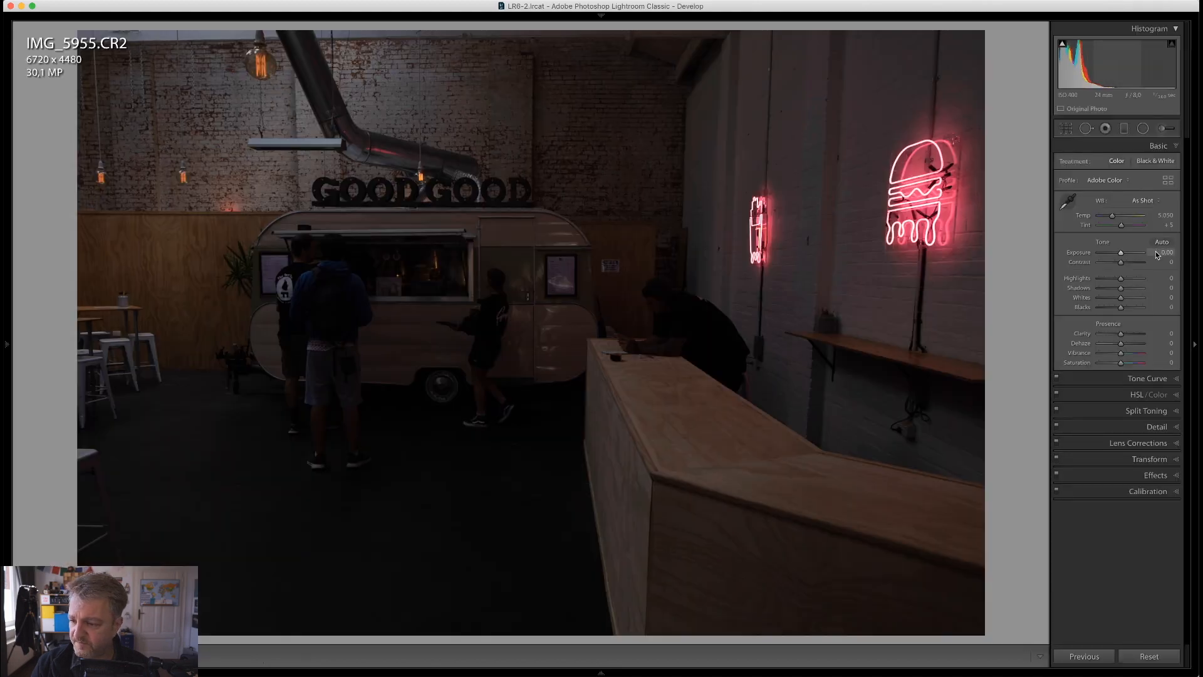
click(1161, 243)
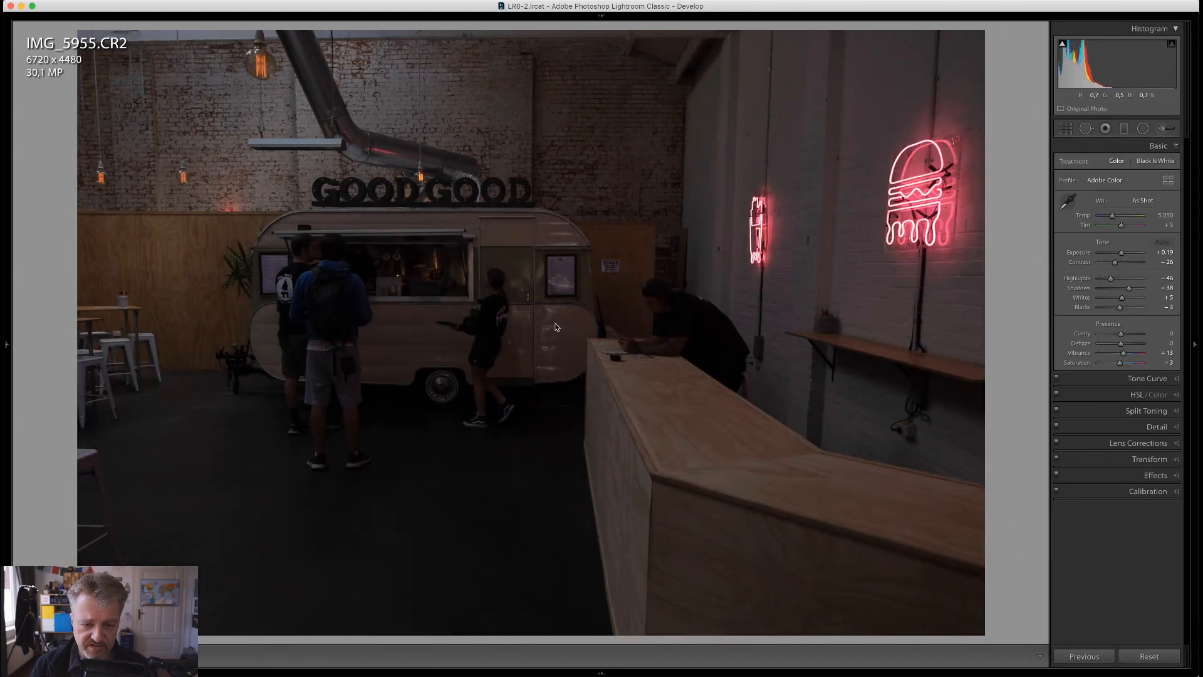
key(g)
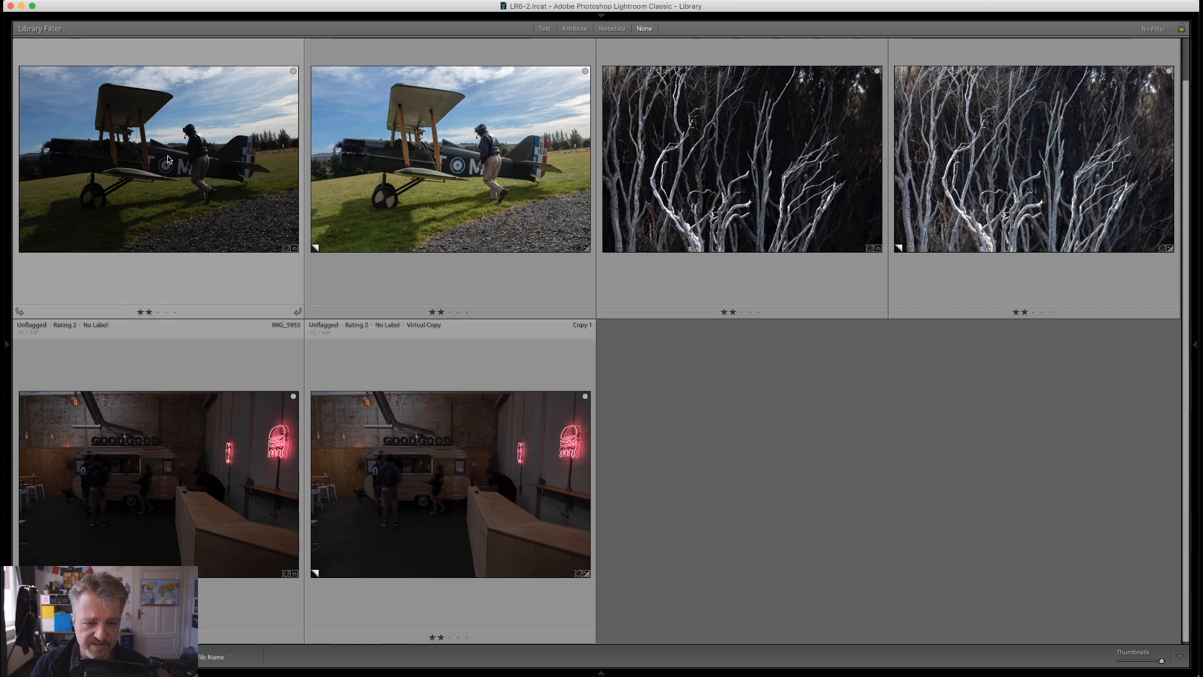
Straighten the original biplane photo by about 6.98 degrees and crop it to about 4895 x 2879 pixels
key(d)
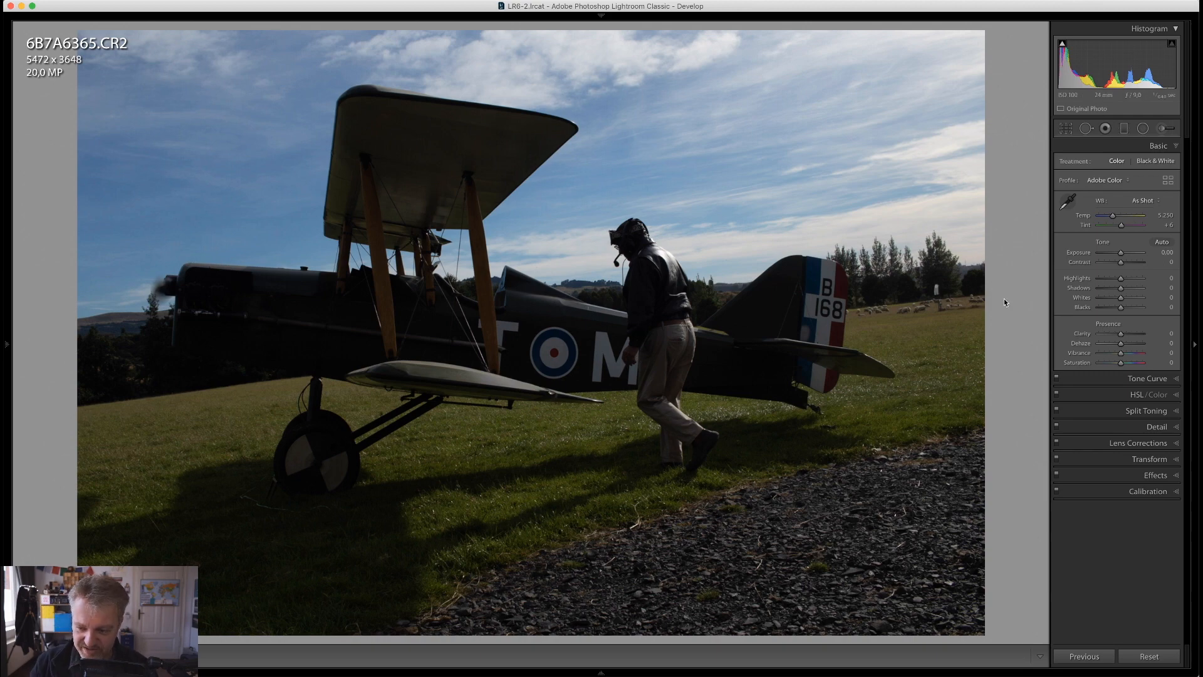
key(r)
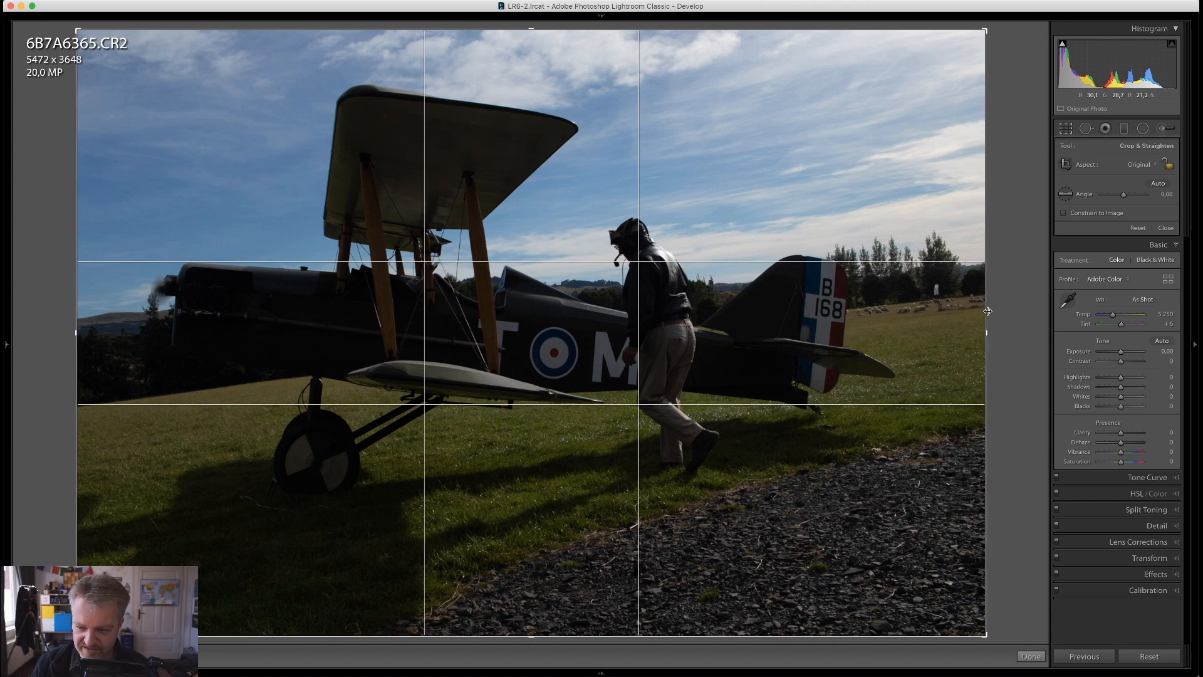
drag(987, 311, 989, 369)
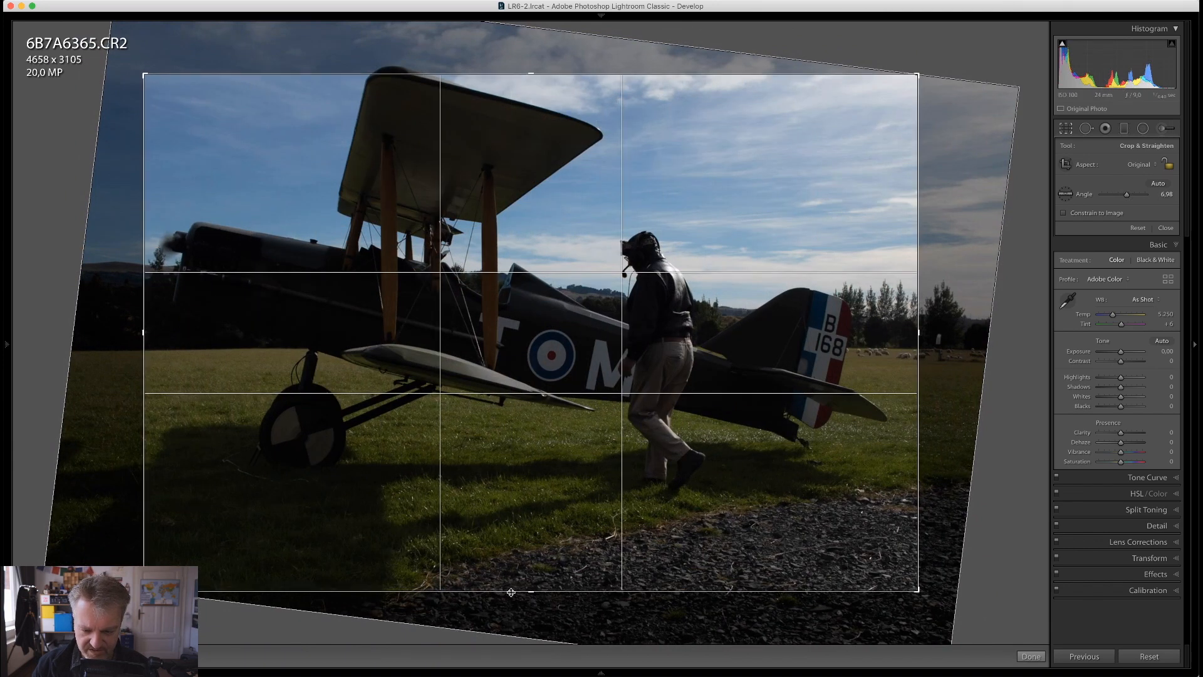
drag(511, 591, 511, 572)
drag(143, 332, 124, 332)
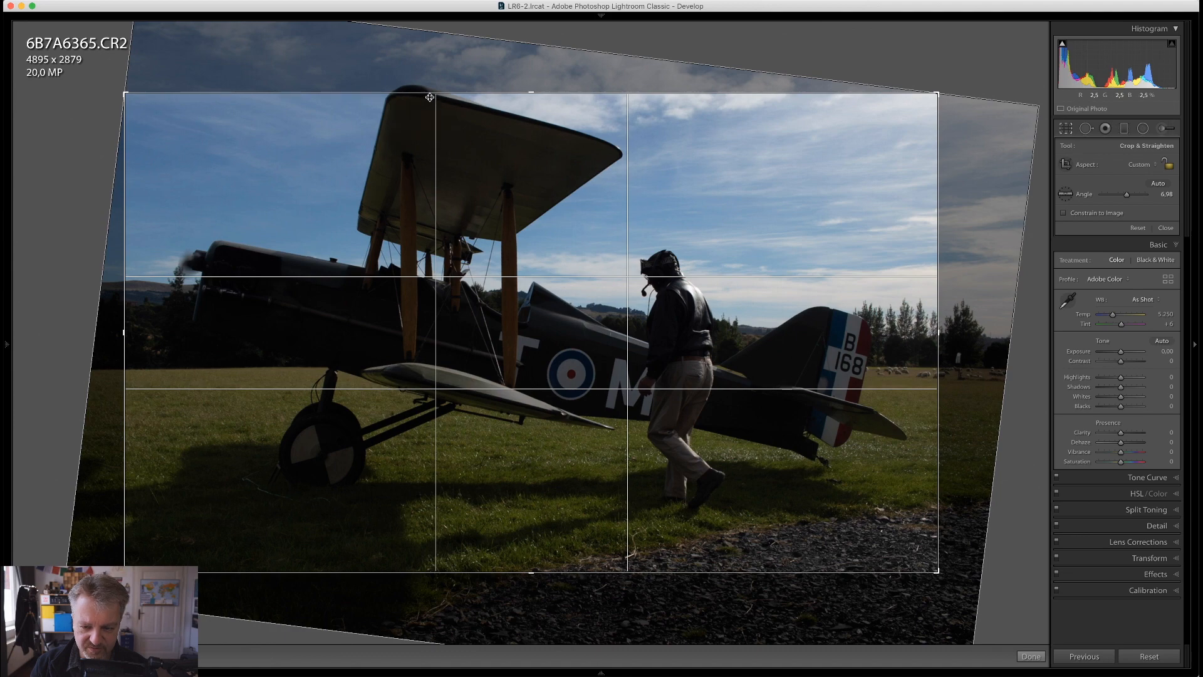
key(Return)
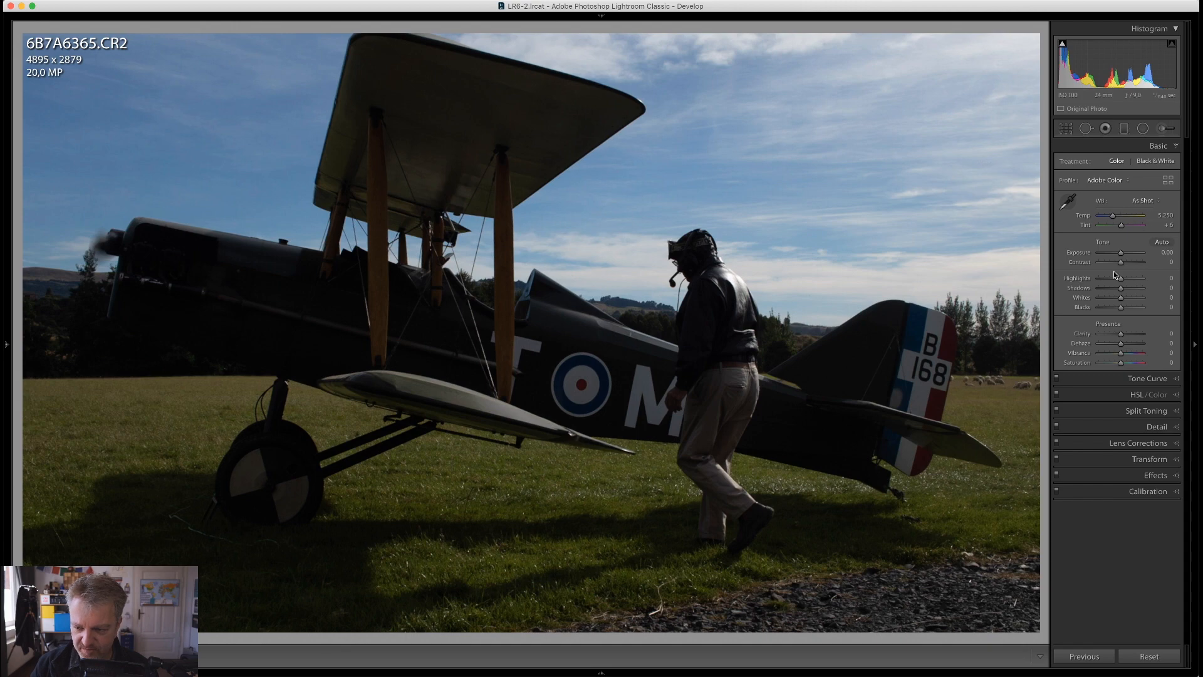
Raise the original biplane photo's Shadows to +100 and its Exposure to +0.40
drag(1122, 290, 1145, 291)
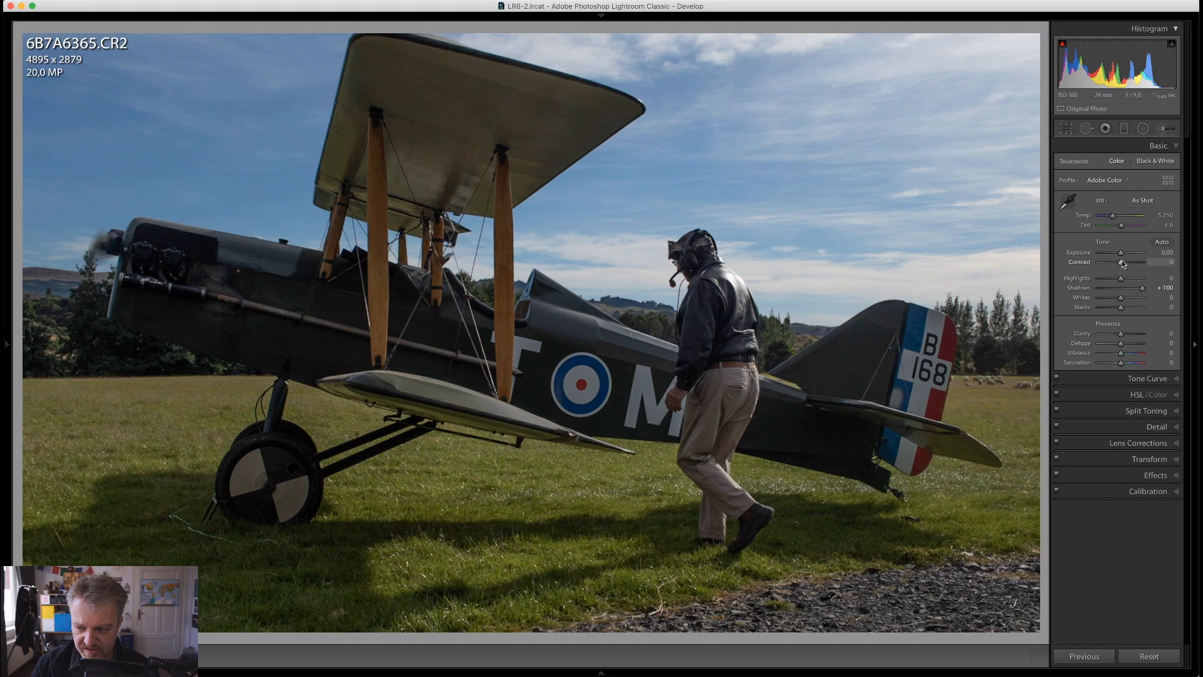
drag(1121, 251, 1122, 252)
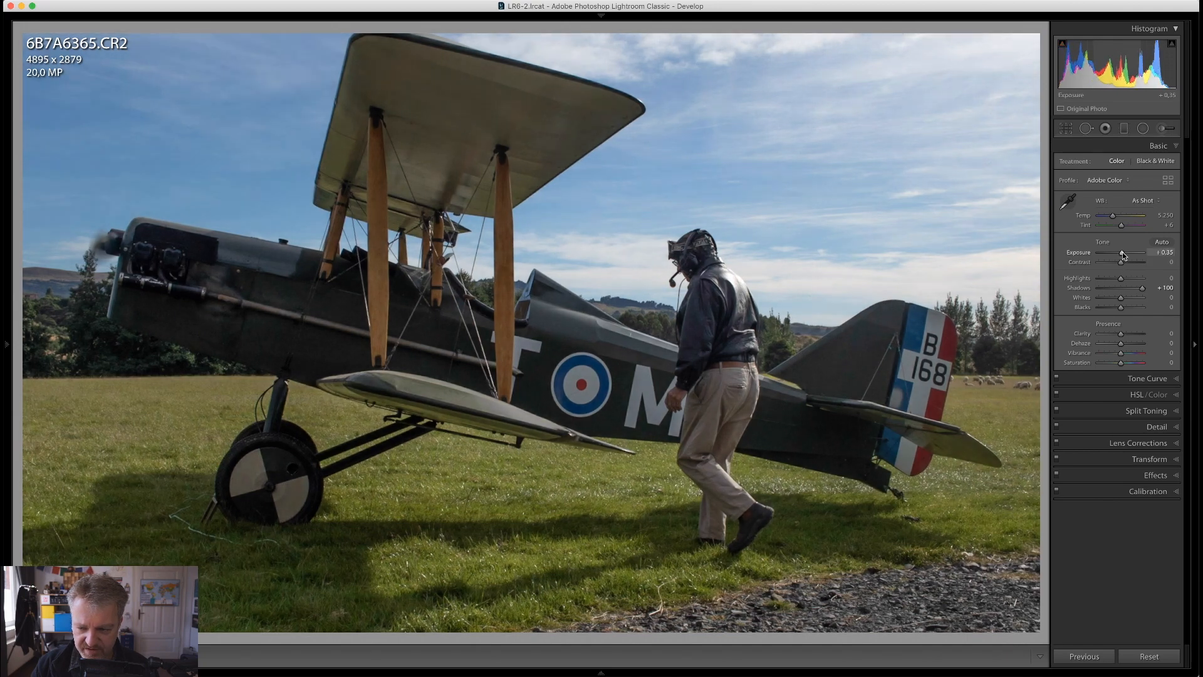
drag(1122, 252, 1118, 280)
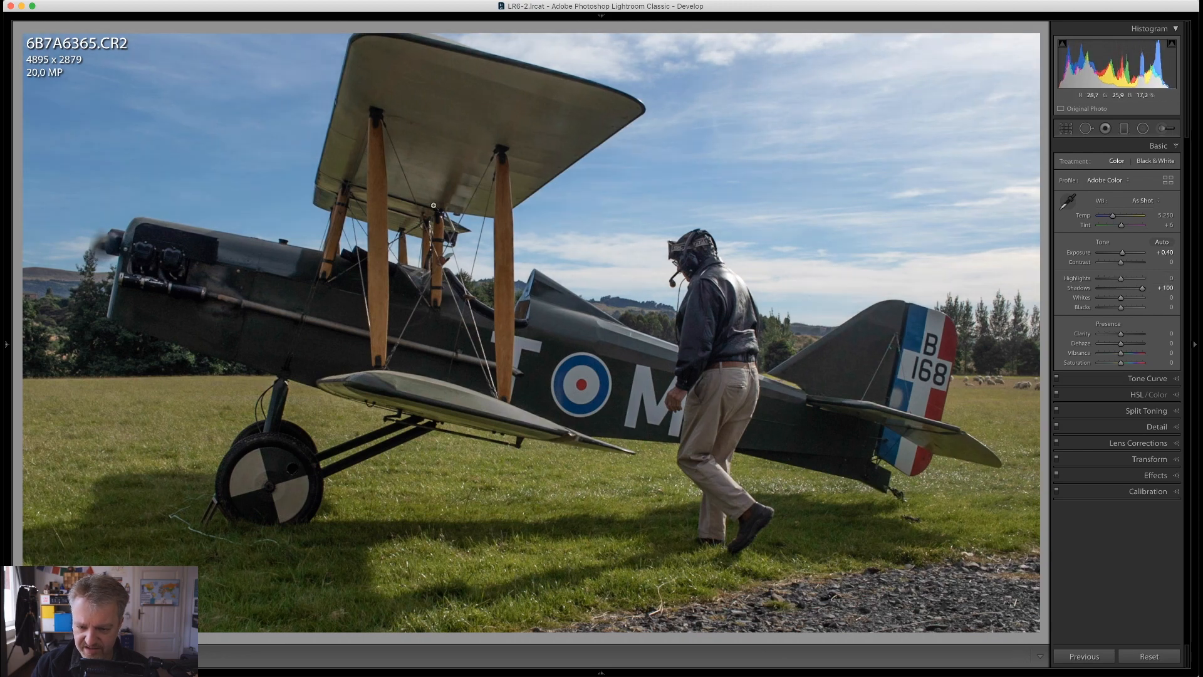
Paint a local adjustment over the sky with a size 53 brush and Highlights at -43
click(1165, 128)
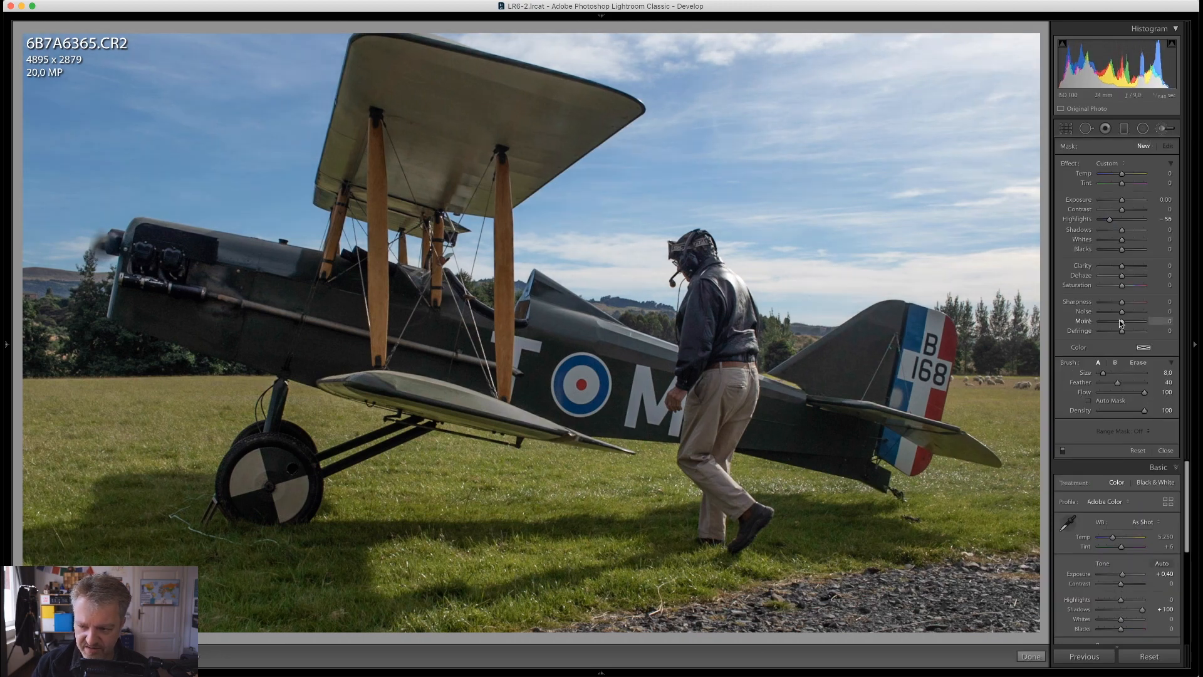
drag(1110, 219, 1115, 223)
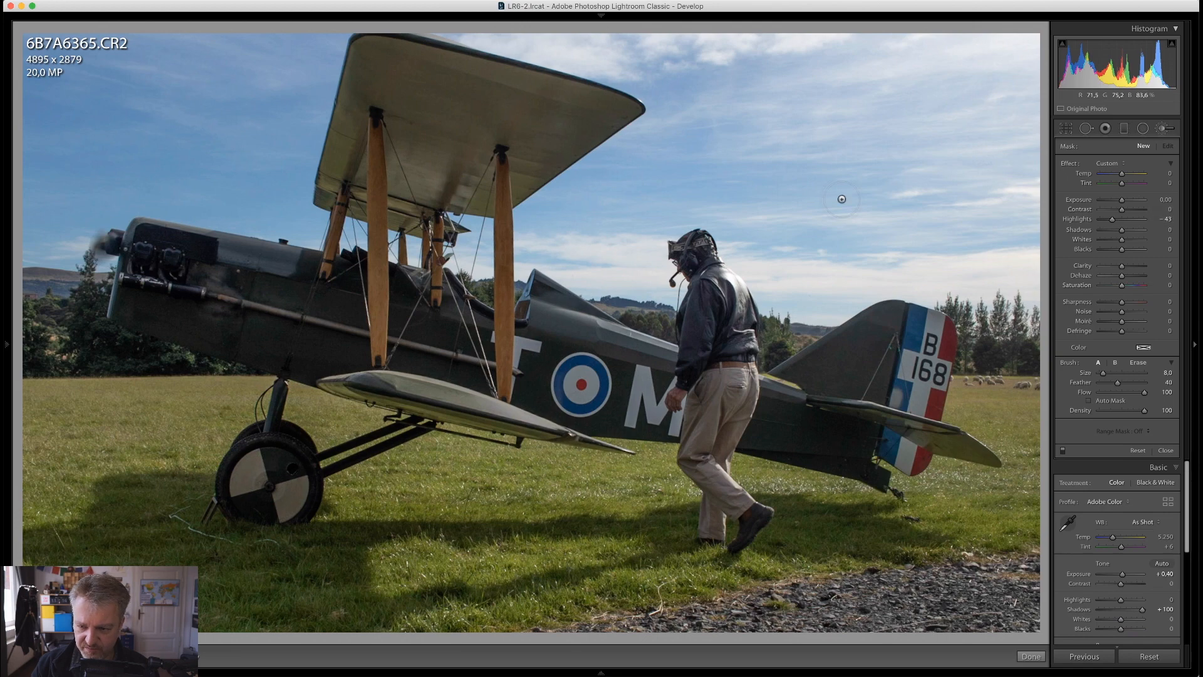
scroll(840, 194, up, 10)
scroll(842, 195, up, 1)
drag(841, 195, 576, 128)
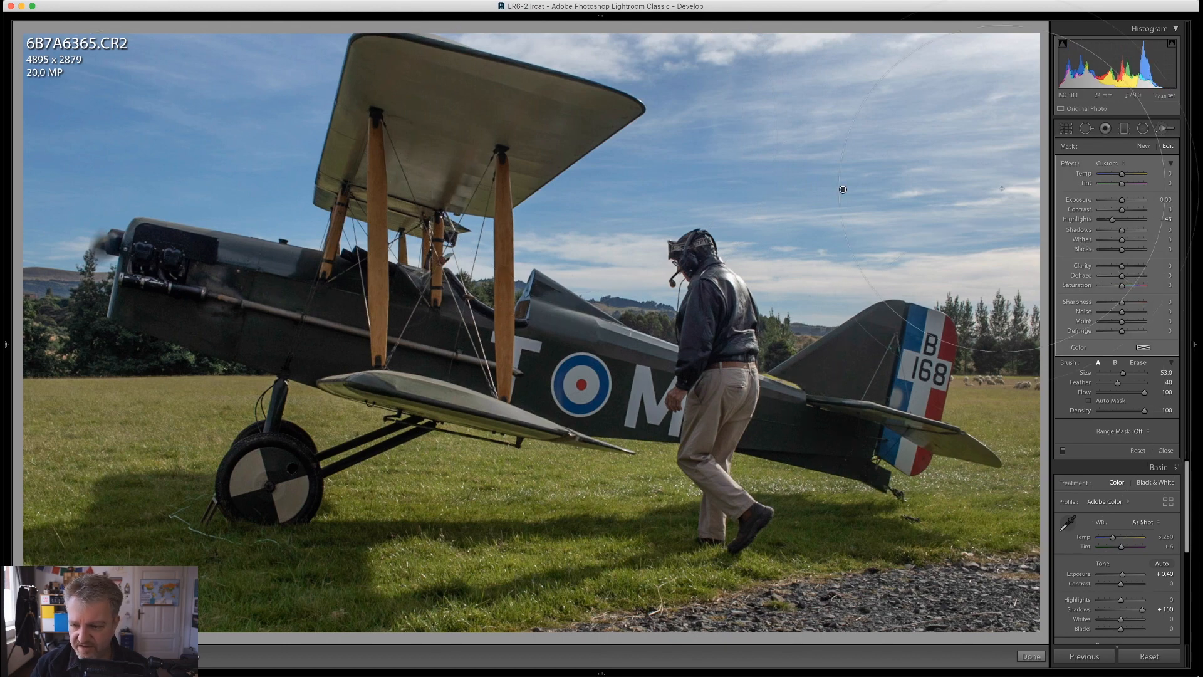
key(k)
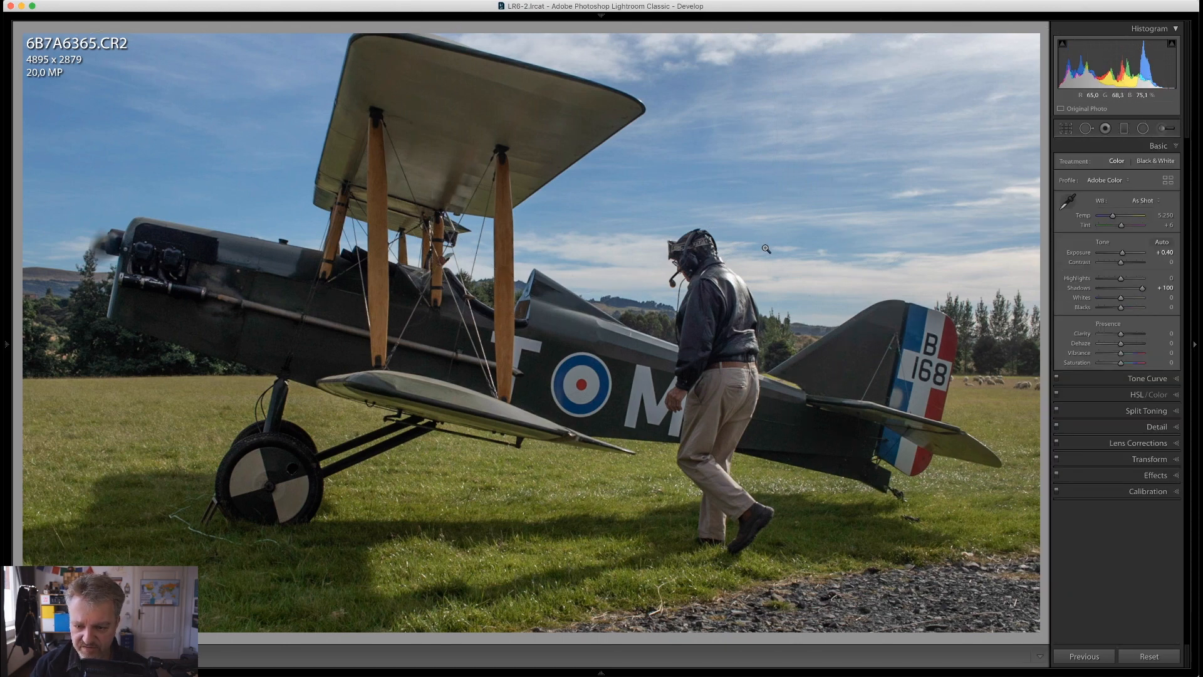
Examine the pilot and fuselage up close, and compare the manually edited biplane photo side by side with its auto-toned copy
click(729, 292)
click(564, 255)
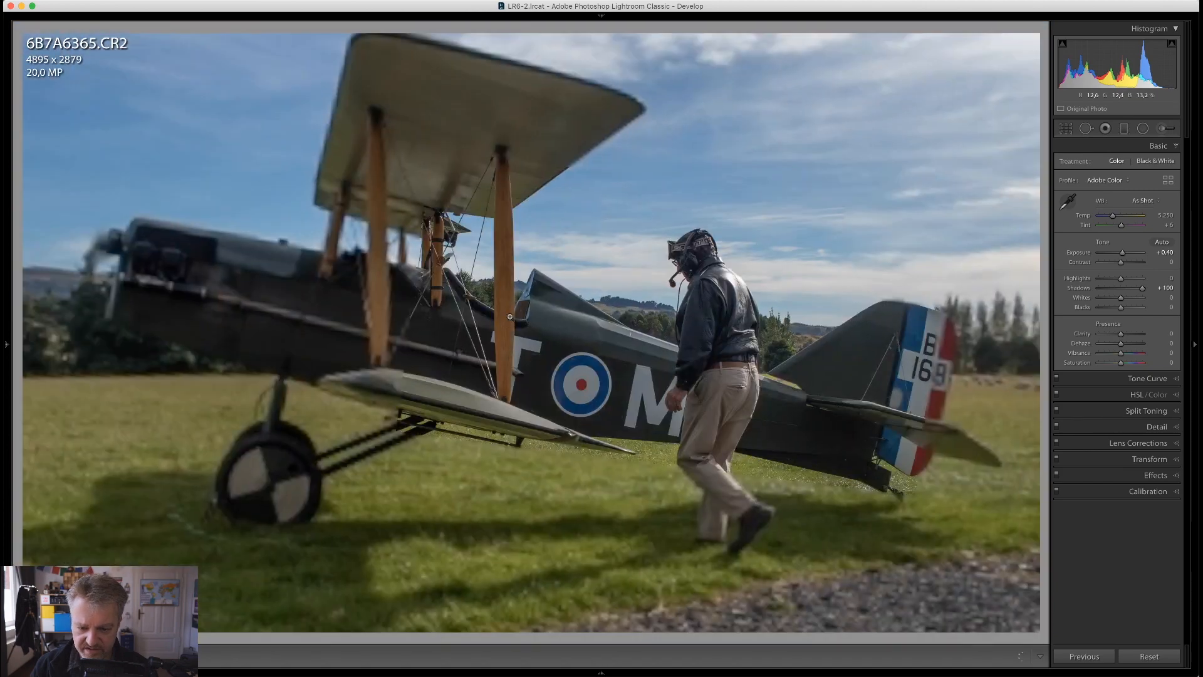
click(531, 314)
click(376, 277)
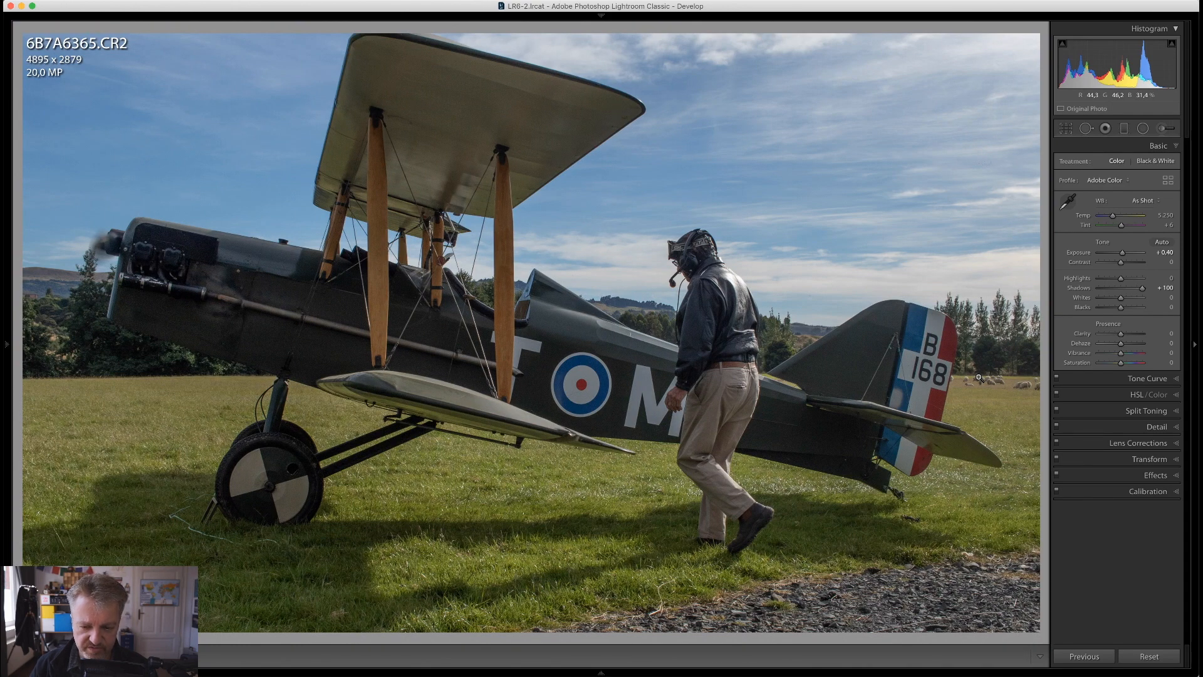
key(Right)
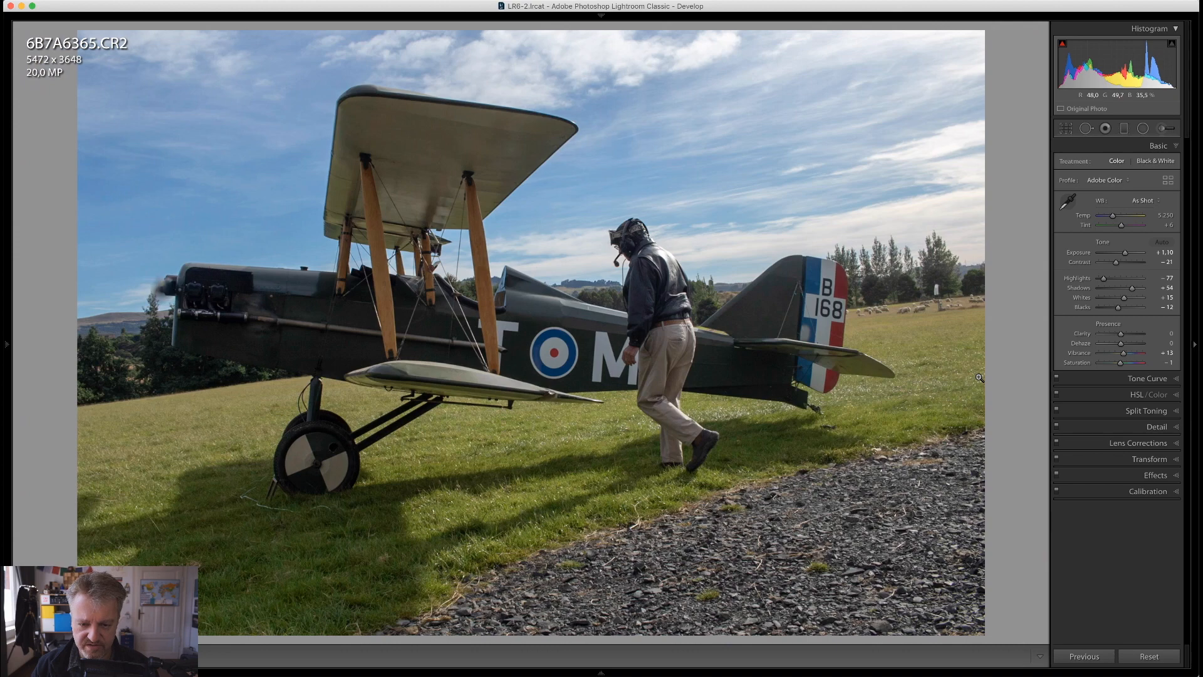
key(Right)
key(Left)
key(Left)
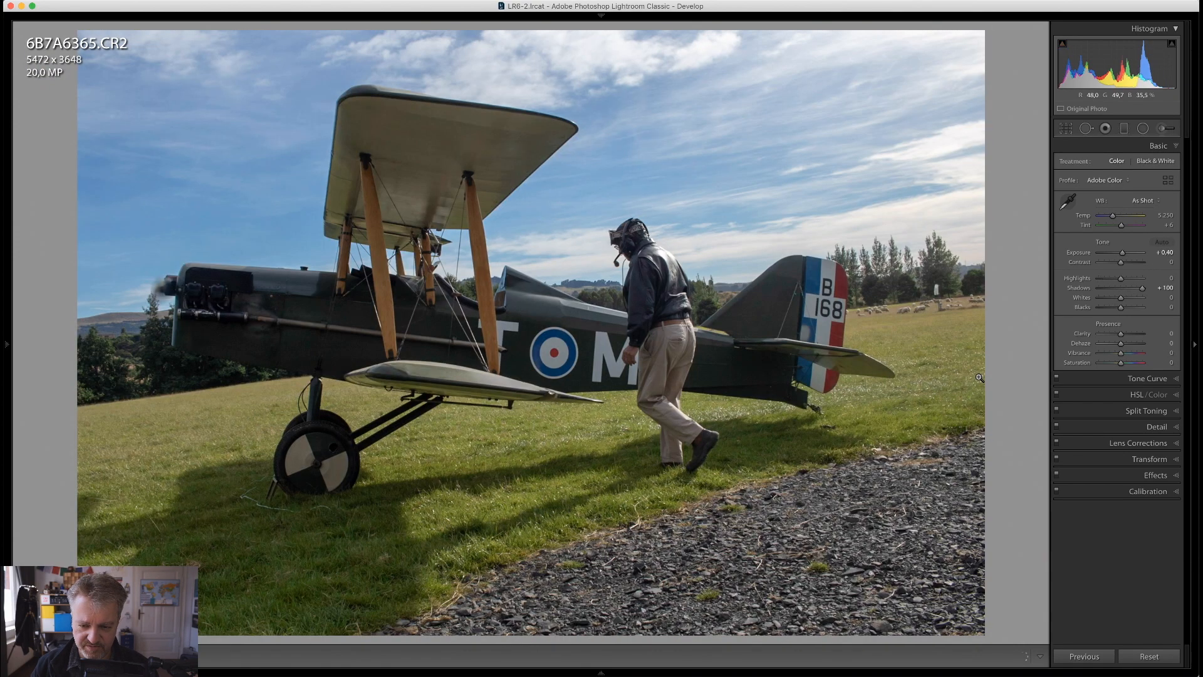
key(g)
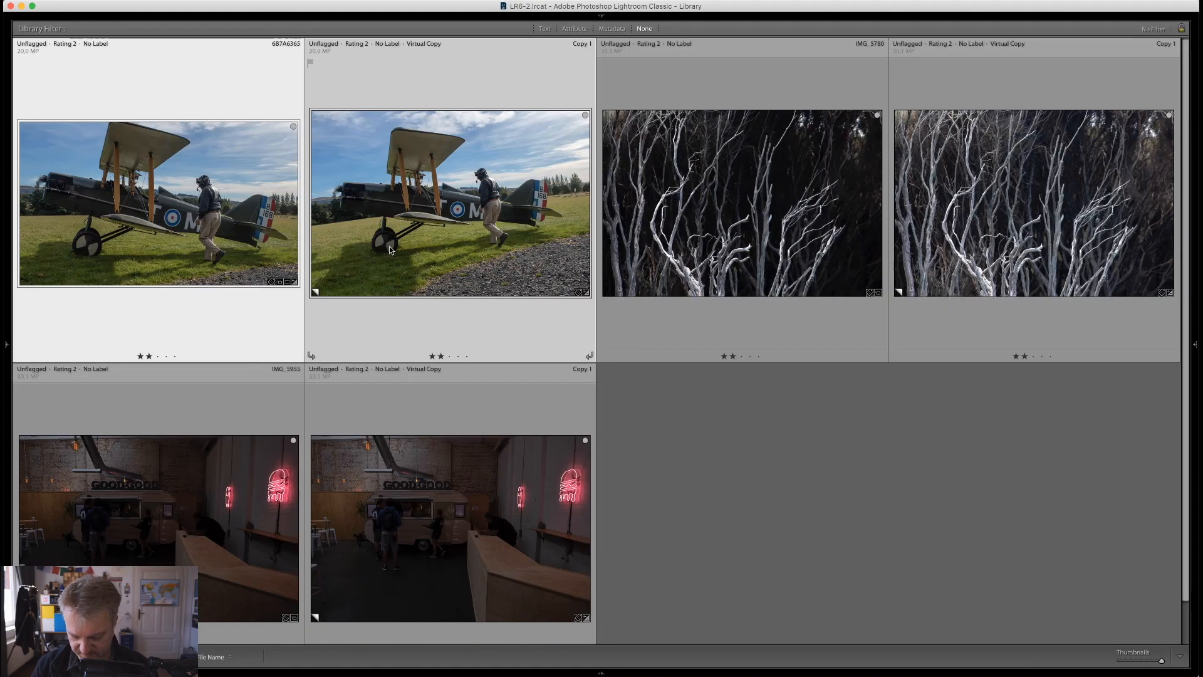
key(n)
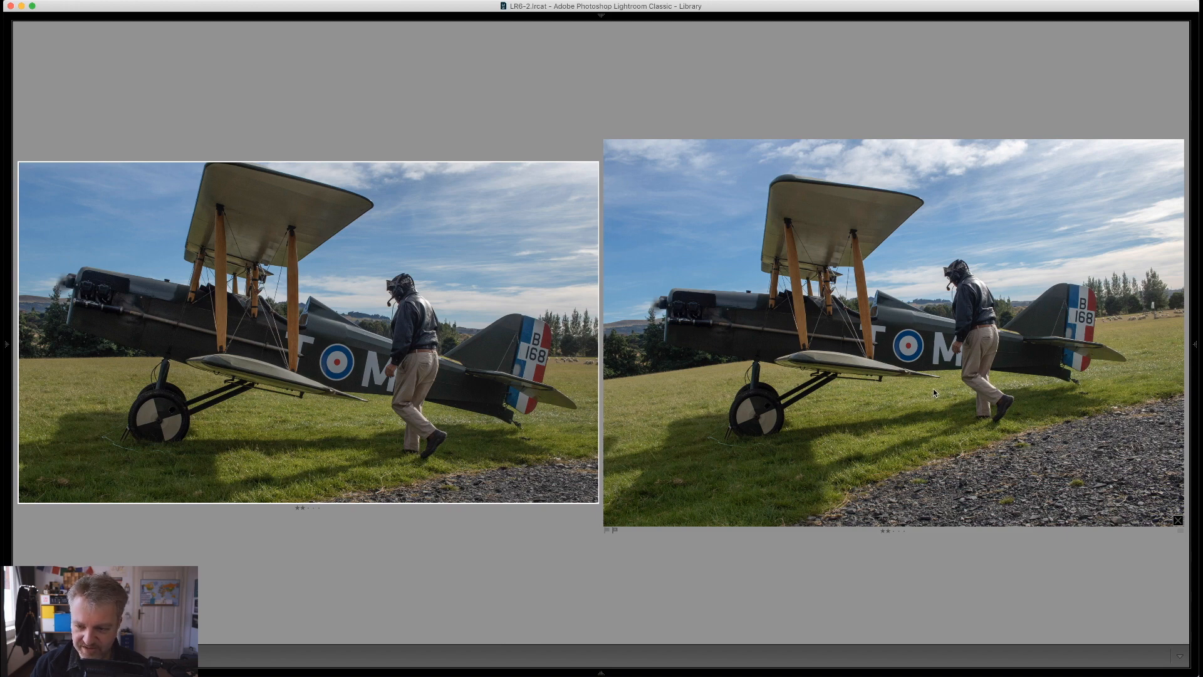
key(g)
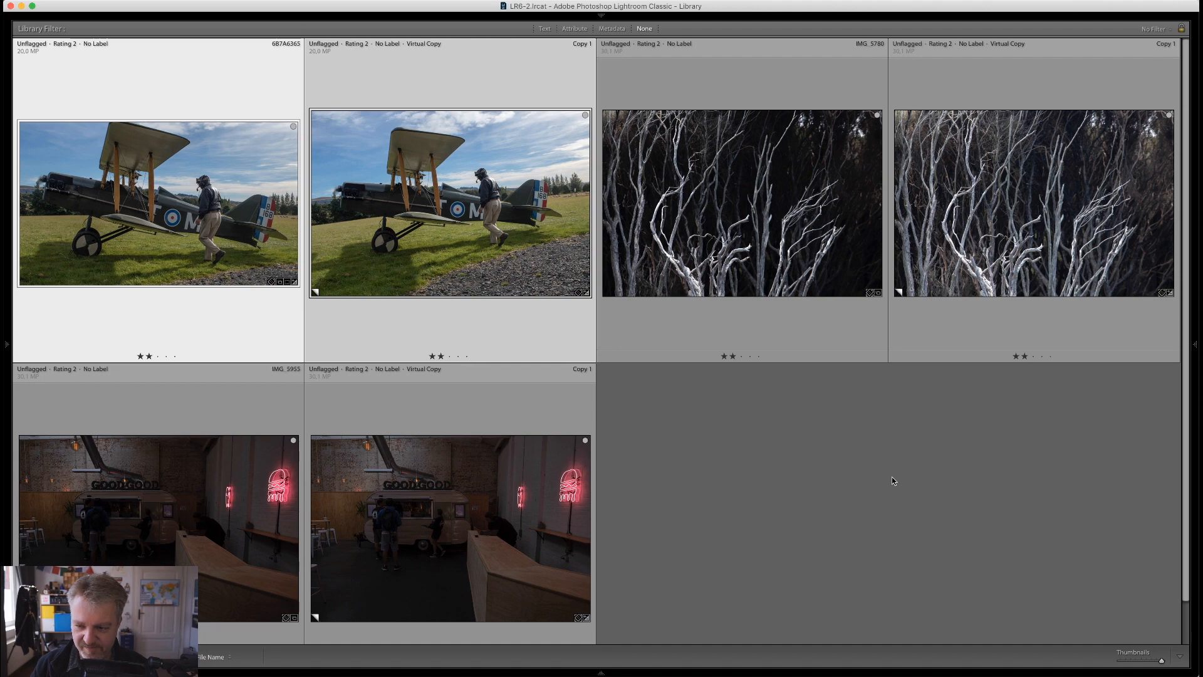
Open the original bare branches photo for developing and warm its white balance to a temperature of about 10,775
double_click(795, 242)
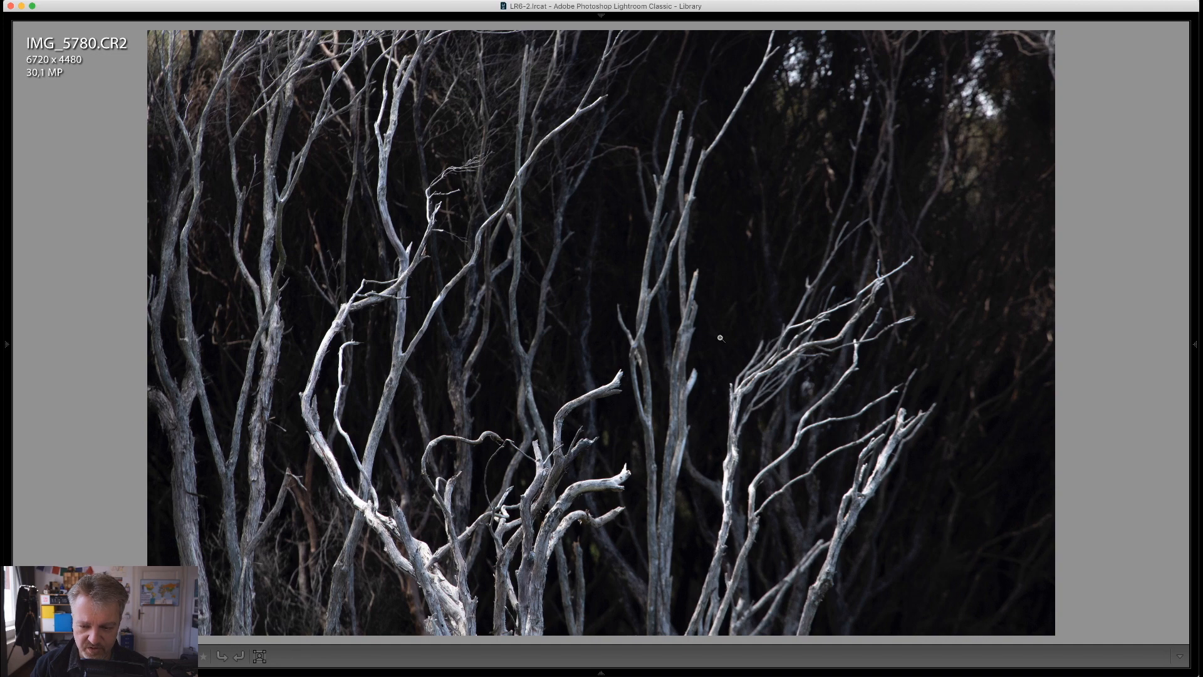
key(d)
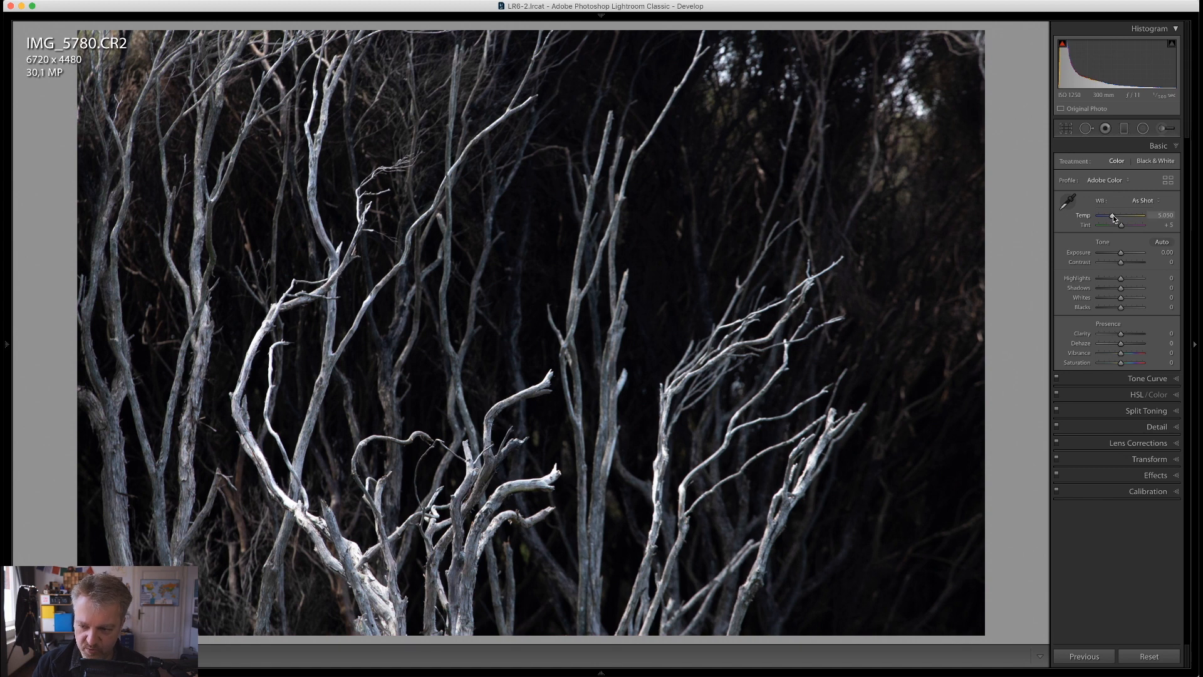
drag(1113, 215, 1116, 215)
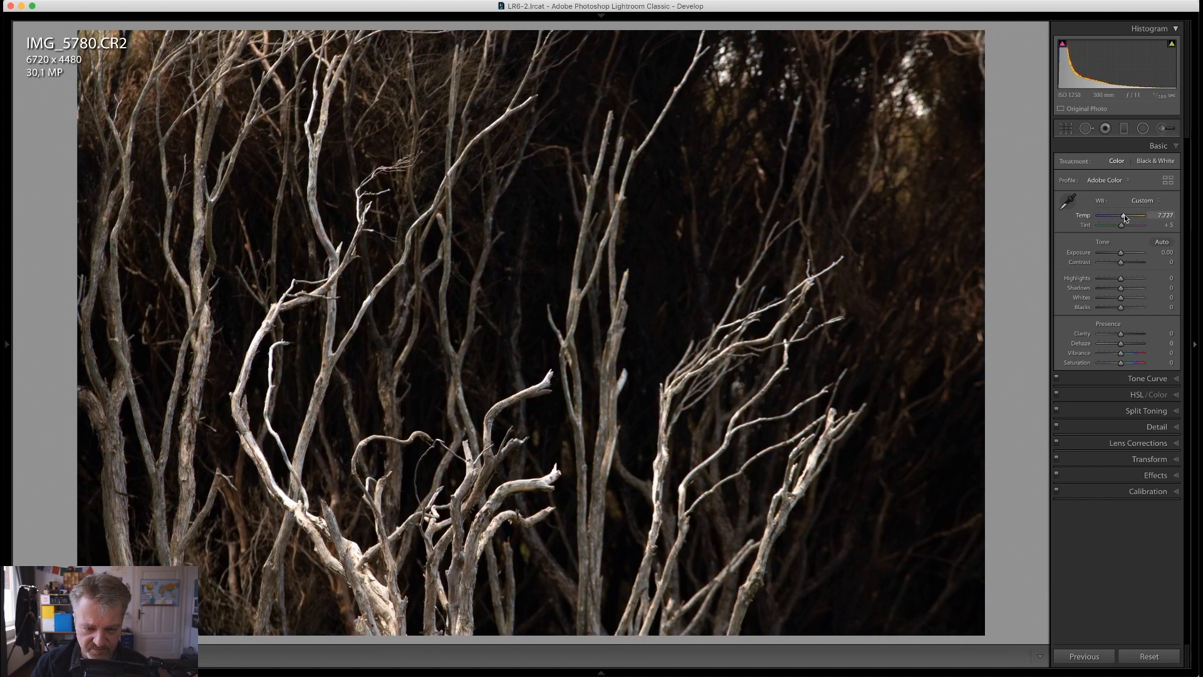
mouse_move(1125, 216)
mouse_down()
mouse_move(1167, 223)
mouse_move(1084, 221)
mouse_move(1154, 223)
mouse_move(1115, 223)
mouse_move(1139, 223)
mouse_move(1128, 222)
mouse_up()
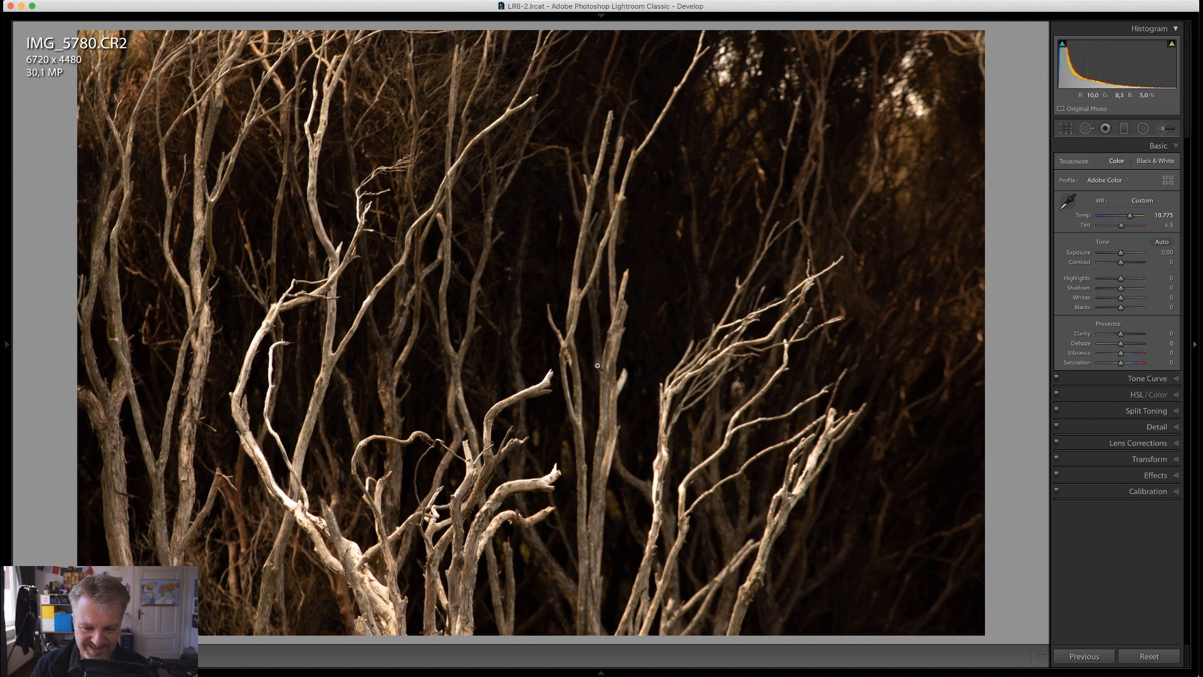
Magnify the bright lower branches and enable chromatic aberration removal in the lens corrections
click(344, 484)
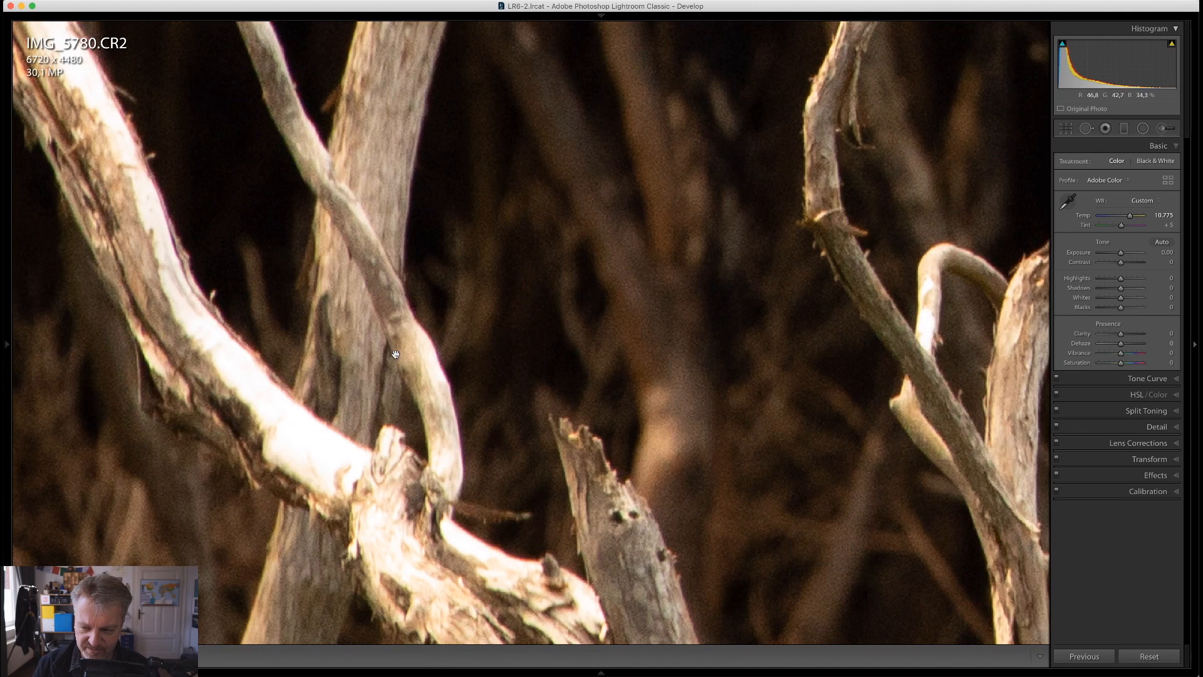
click(1143, 445)
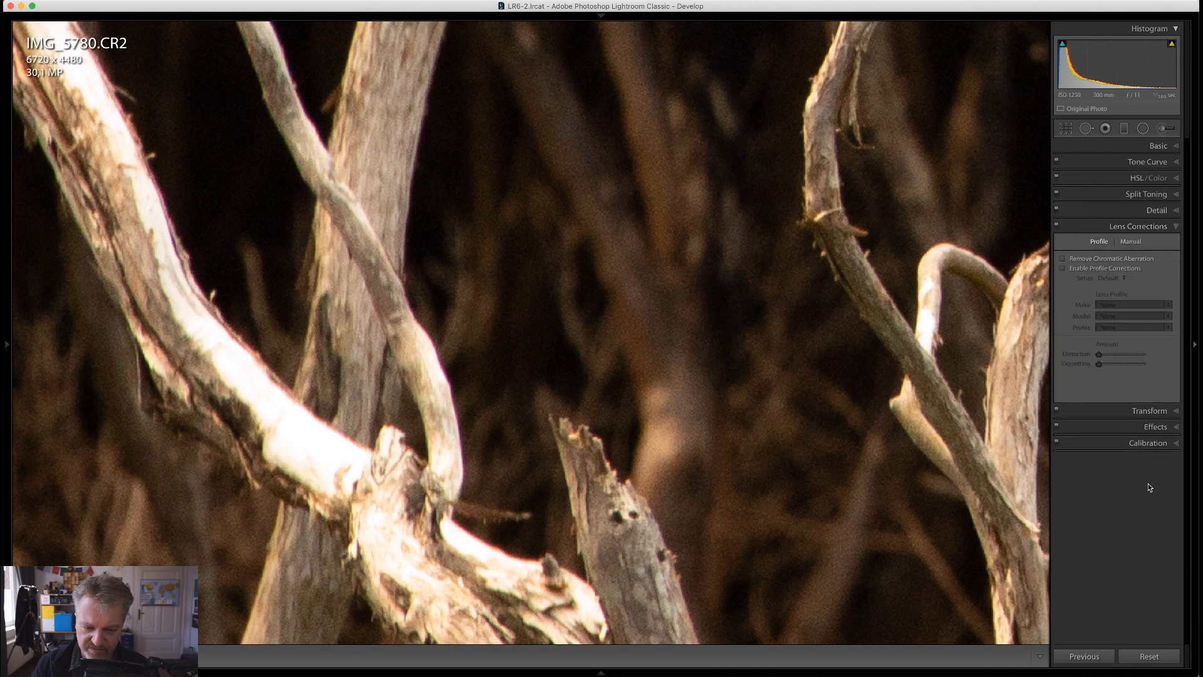
click(1064, 259)
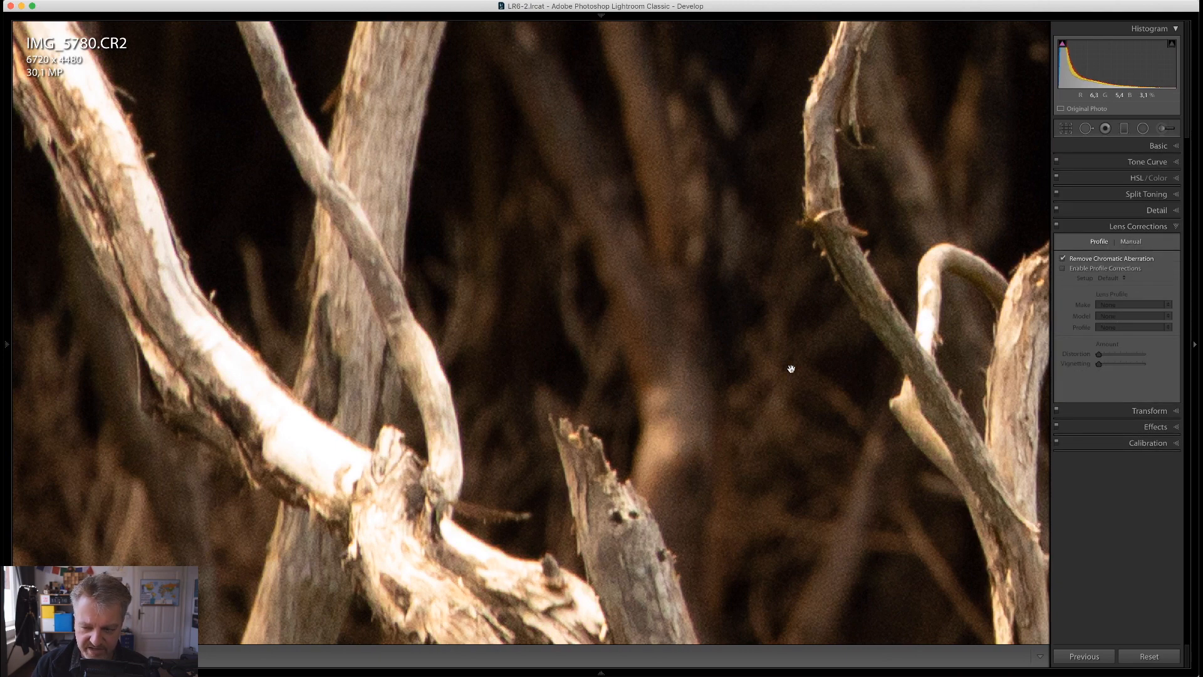
Try lowering the whole photo's Highlights to -60, and reset them
click(1165, 228)
click(414, 435)
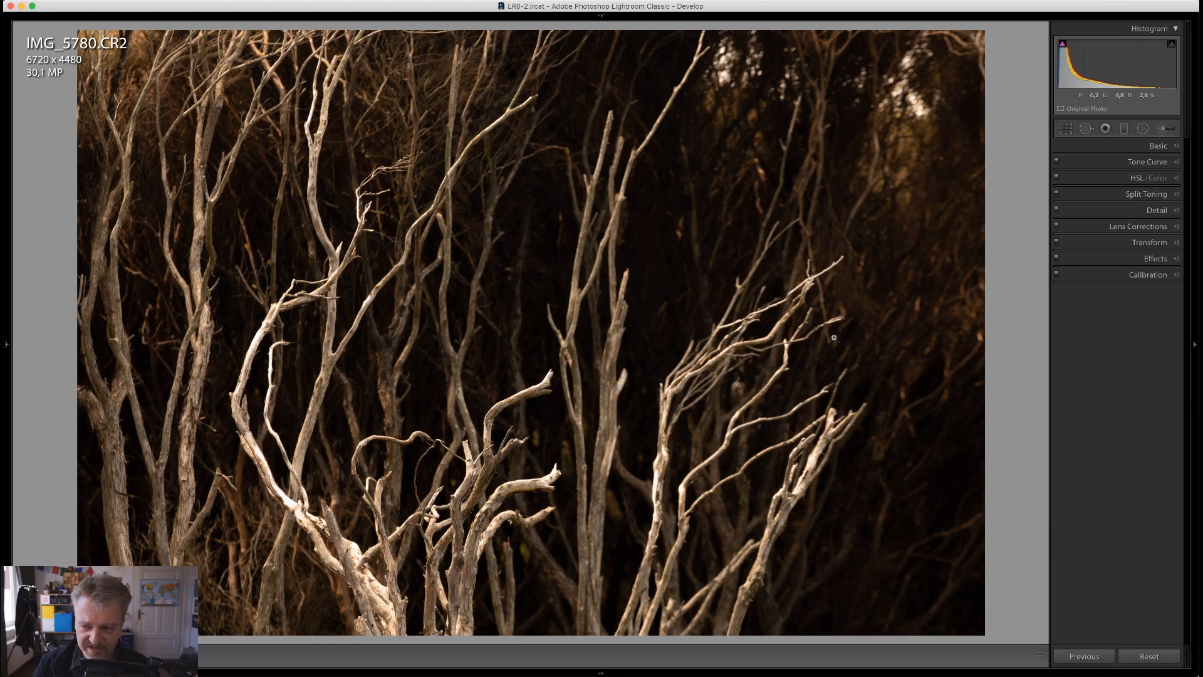
click(1119, 146)
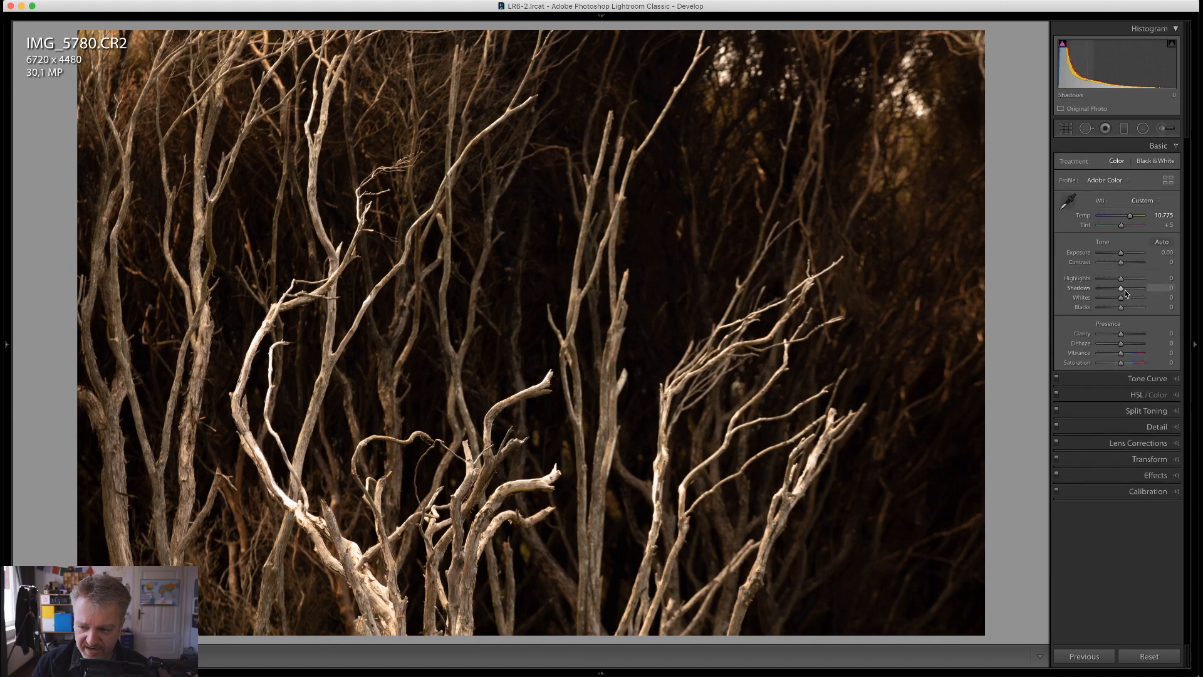
drag(1120, 278, 1106, 280)
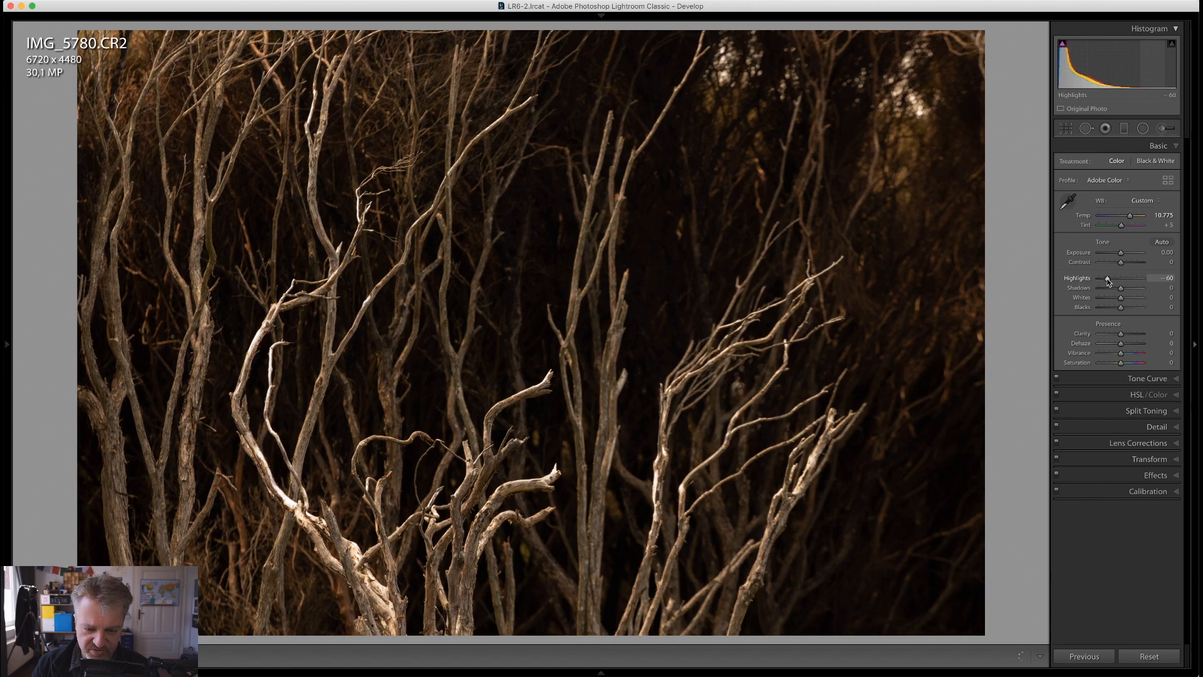
double_click(1093, 282)
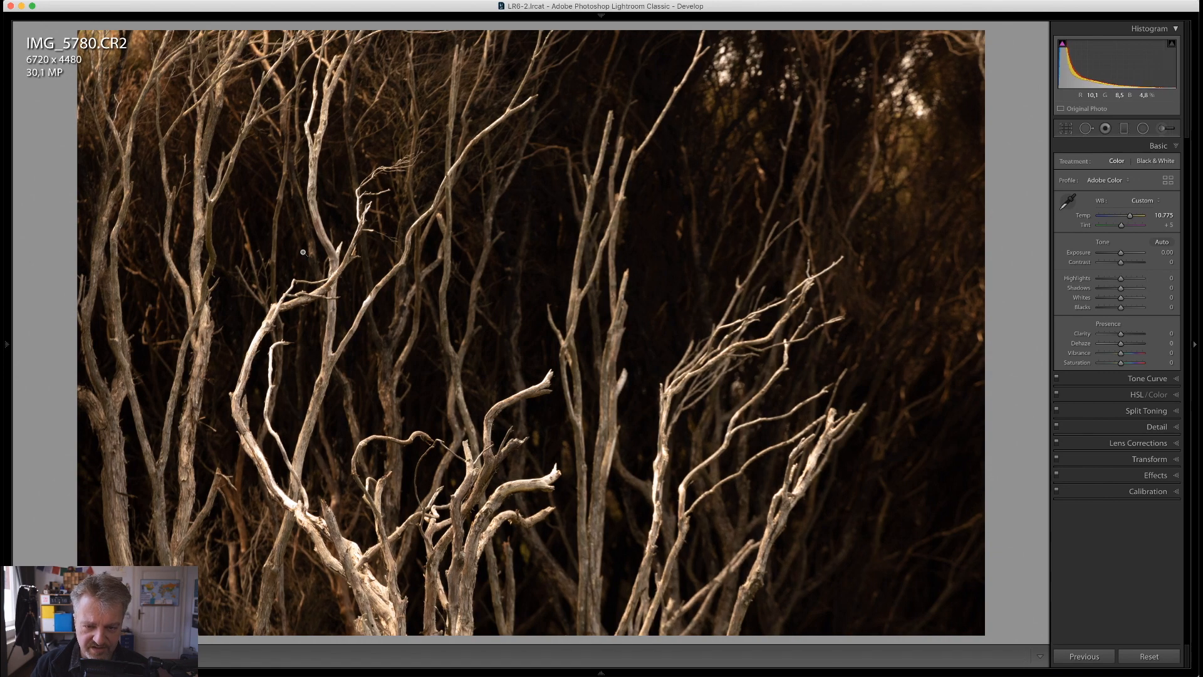
Set up an adjustment brush with Highlights at -47 and size 21, and paint over the brightly lit lower trunk
click(387, 603)
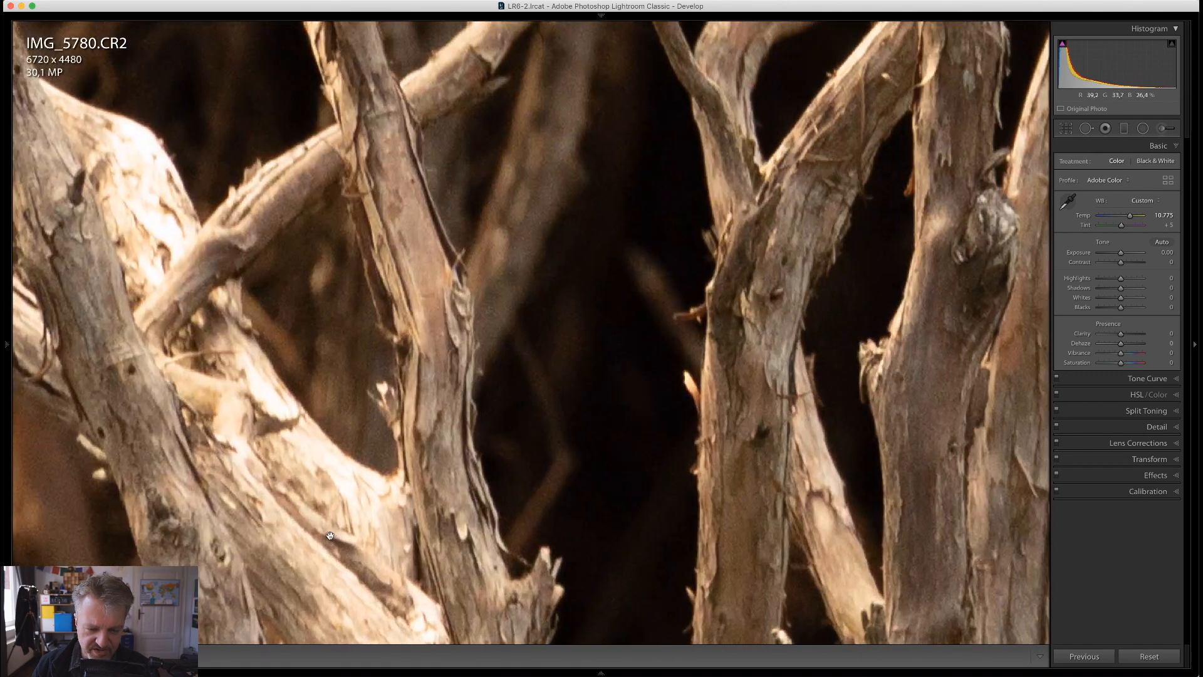
click(1171, 129)
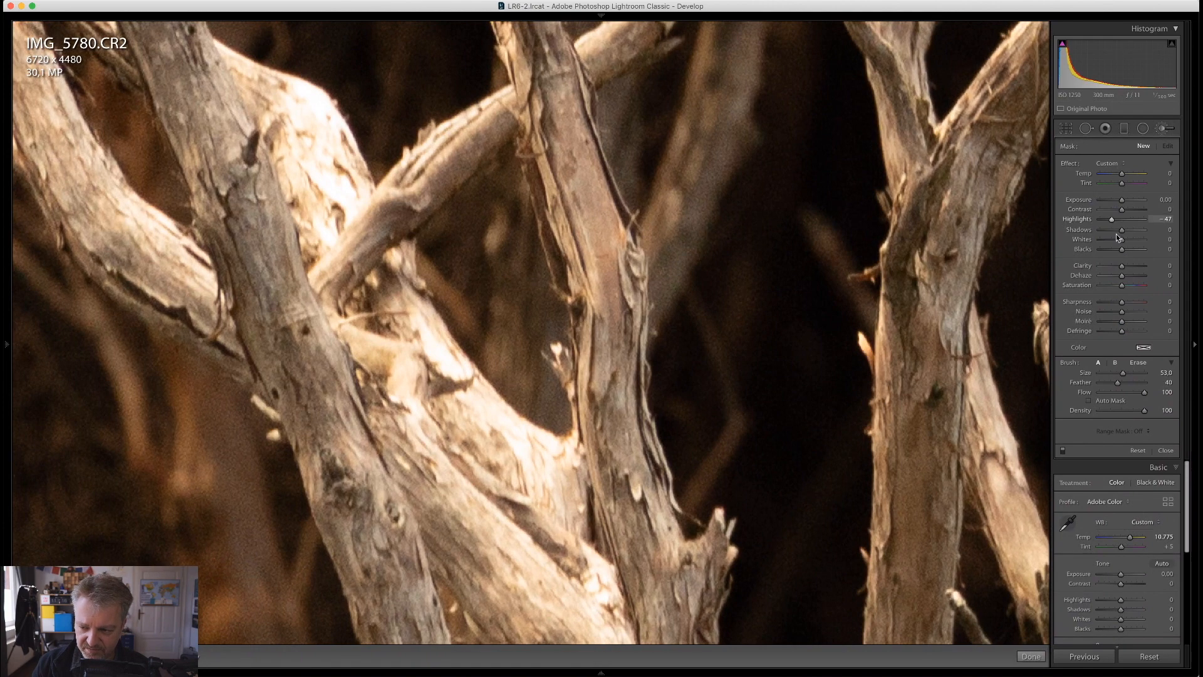
scroll(543, 470, down, 10)
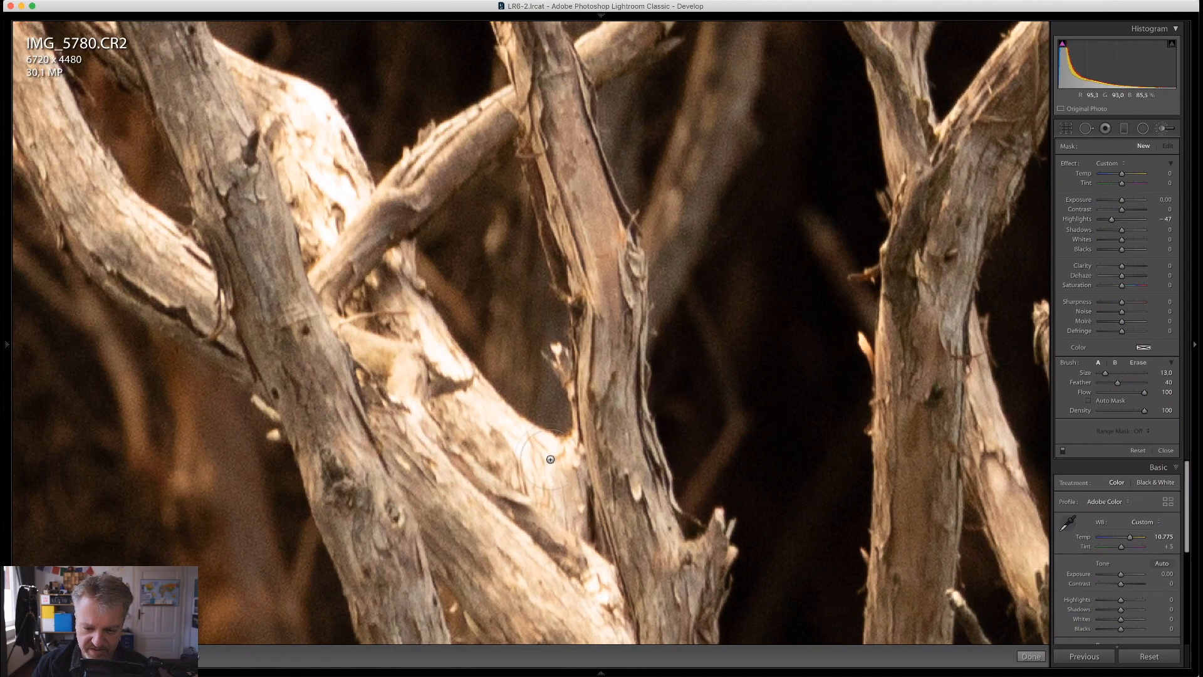
scroll(551, 461, up, 3)
mouse_move(550, 461)
mouse_down()
mouse_move(473, 416)
mouse_move(364, 287)
mouse_up()
Extend the -47 Highlights brushing along the glaring side of the thick curved trunk, following it upward
key(space)
drag(347, 214, 447, 418)
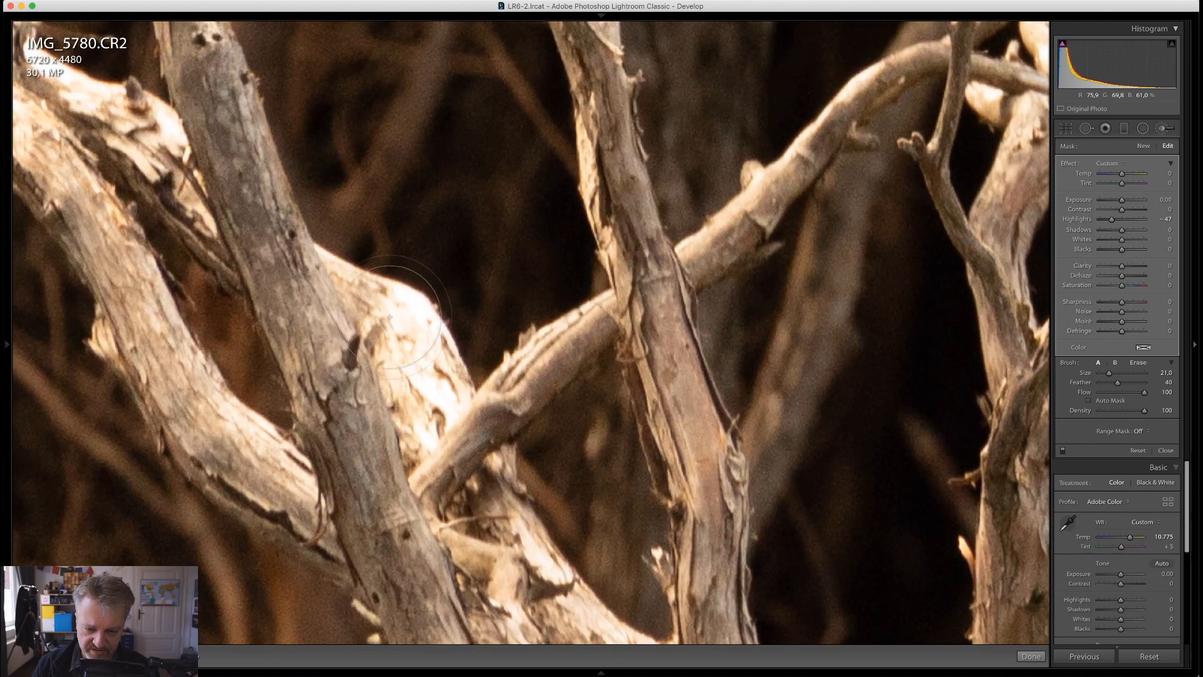
key(space)
drag(72, 141, 504, 495)
mouse_move(577, 489)
mouse_down()
mouse_move(433, 411)
mouse_move(402, 365)
mouse_up()
key(space)
drag(261, 291, 476, 405)
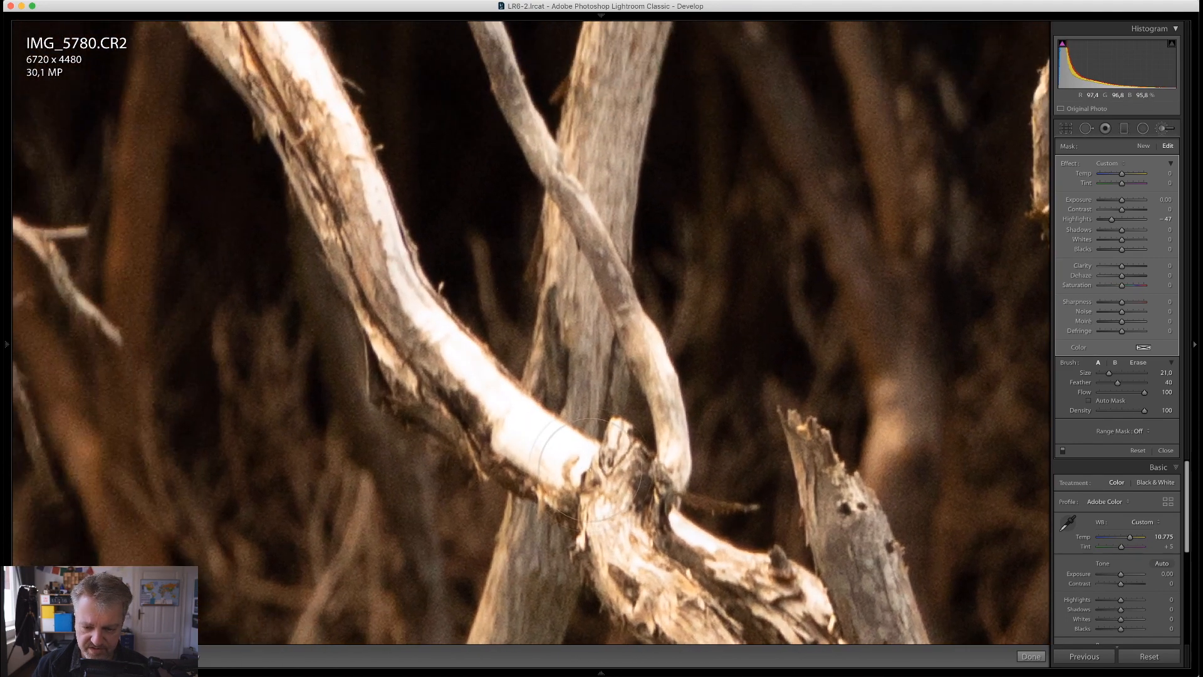
drag(556, 462, 388, 233)
key(space)
drag(439, 342, 658, 670)
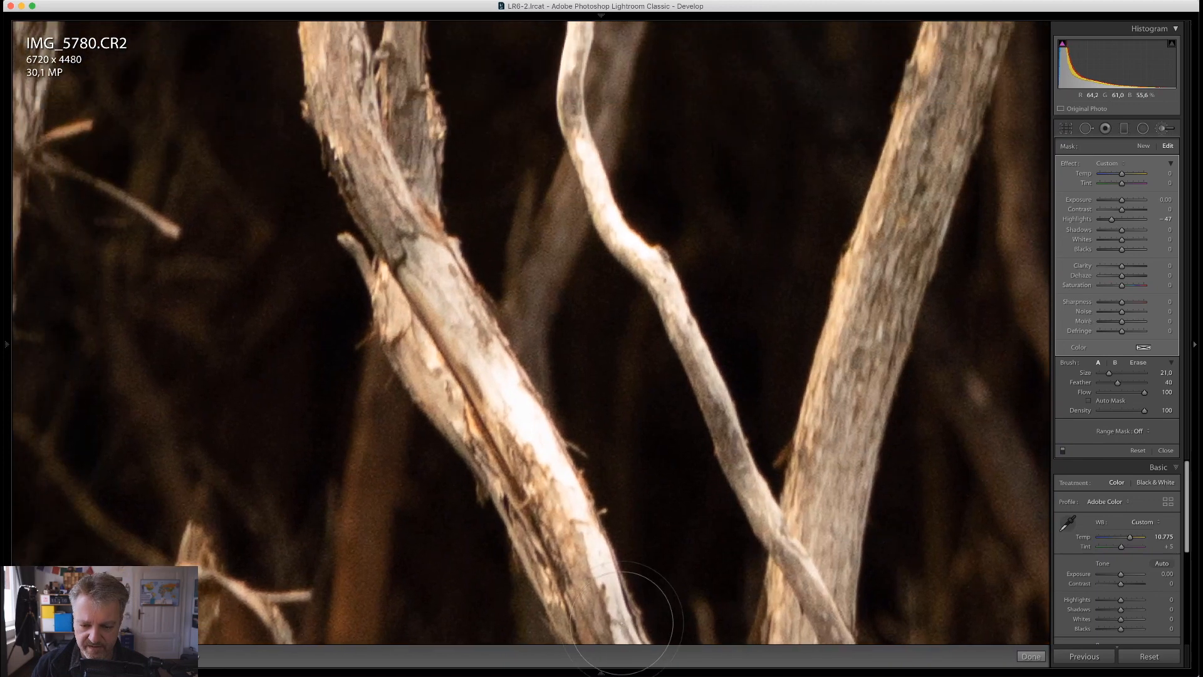
drag(614, 605, 468, 347)
Reduce the brush size to 14 and paint the next trunk section and the thin bright branch up to its bent tip
key(space)
drag(685, 410, 613, 573)
scroll(615, 434, down, 5)
mouse_move(593, 440)
mouse_down()
mouse_move(542, 377)
mouse_move(485, 256)
mouse_up()
key(space)
drag(405, 374, 390, 526)
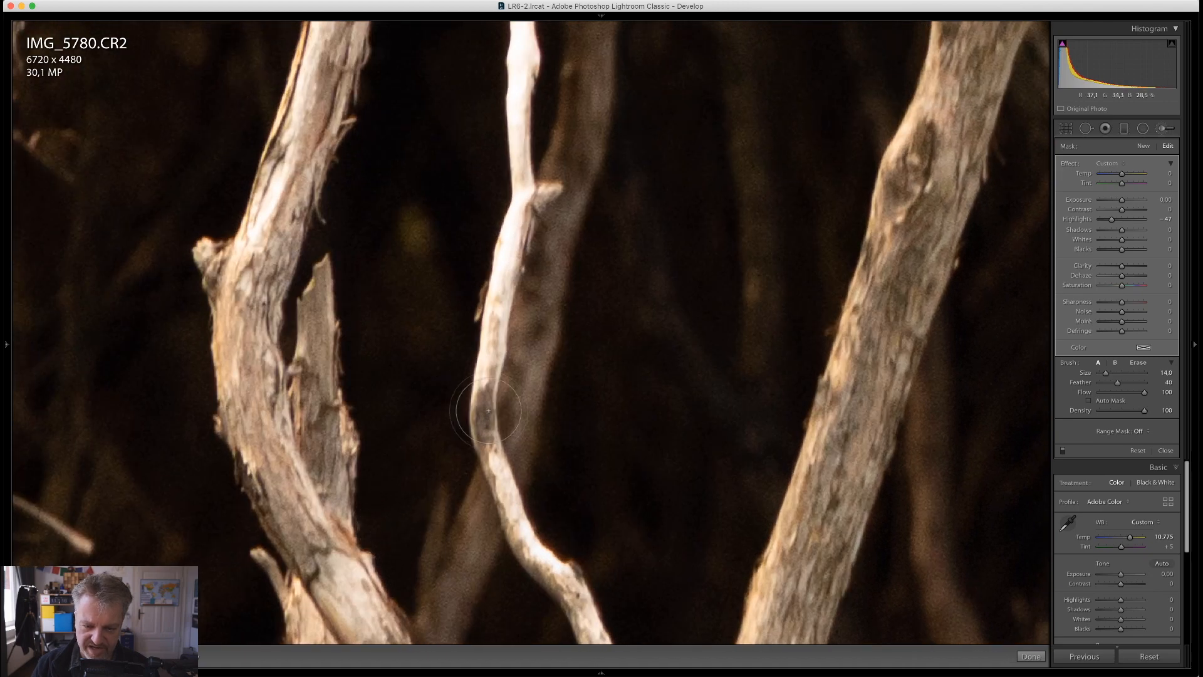
drag(487, 409, 524, 40)
key(space)
drag(521, 197, 508, 531)
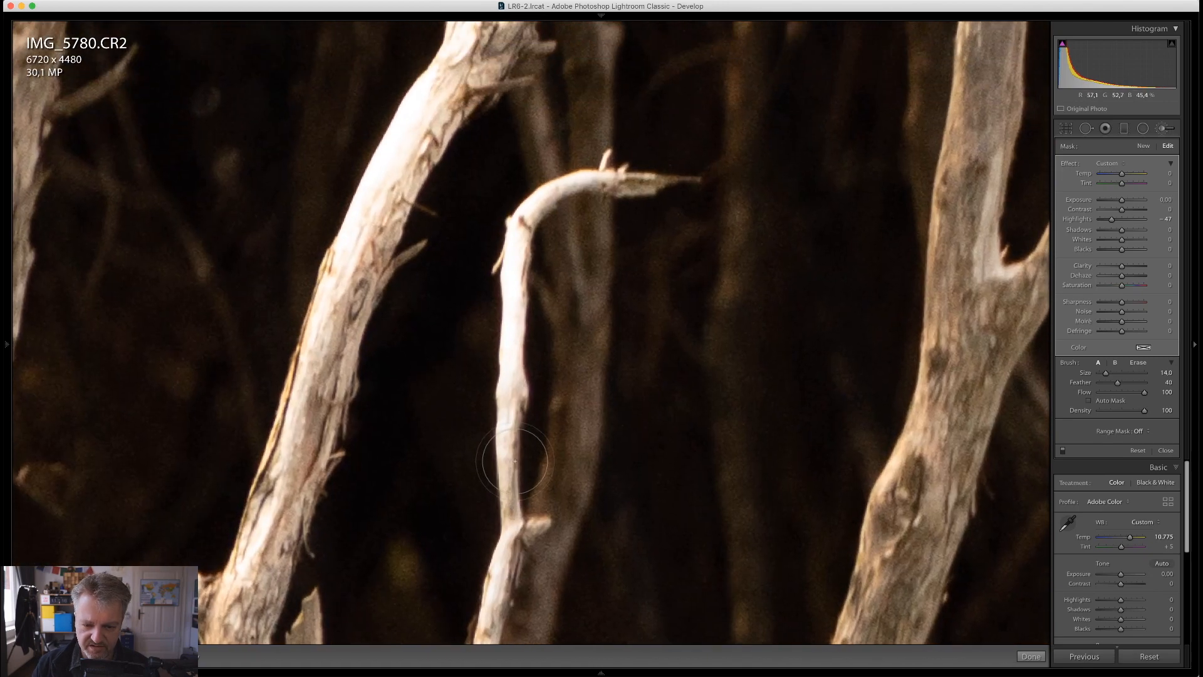
mouse_move(513, 442)
mouse_down()
mouse_move(517, 291)
mouse_move(606, 181)
mouse_up()
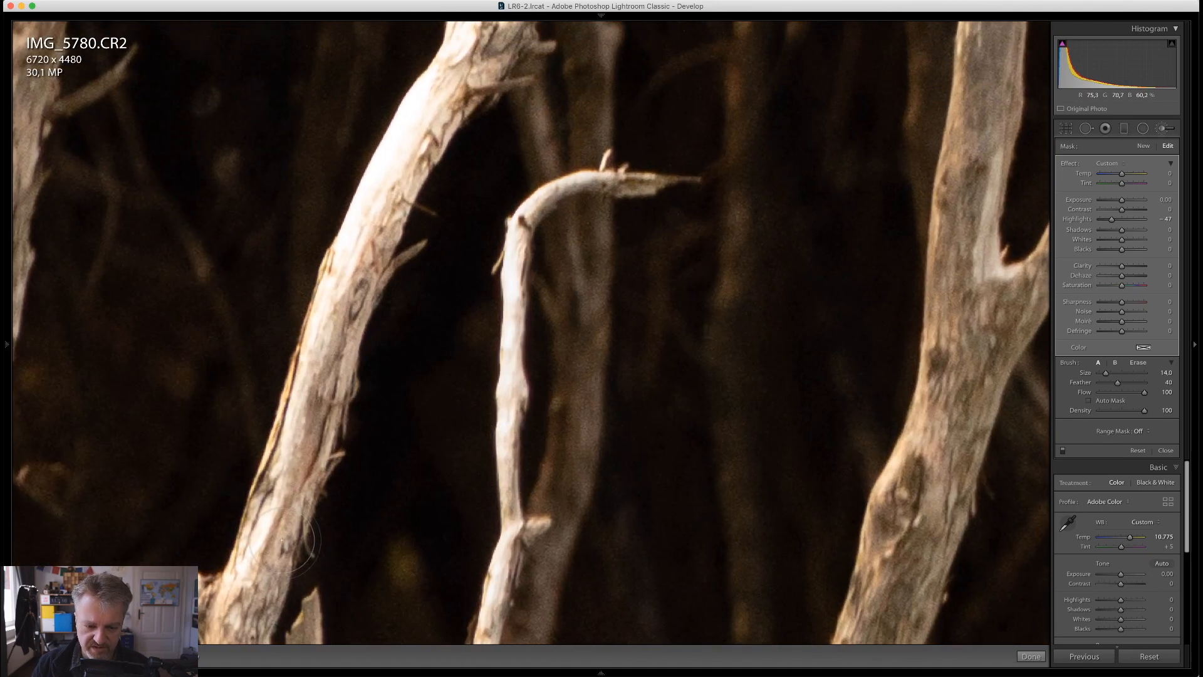
Brush over the bright edge of the thick slanting branch beside the bent twig, up towards its bend
mouse_move(301, 548)
mouse_down()
mouse_move(268, 532)
mouse_move(344, 272)
mouse_move(471, 49)
mouse_up()
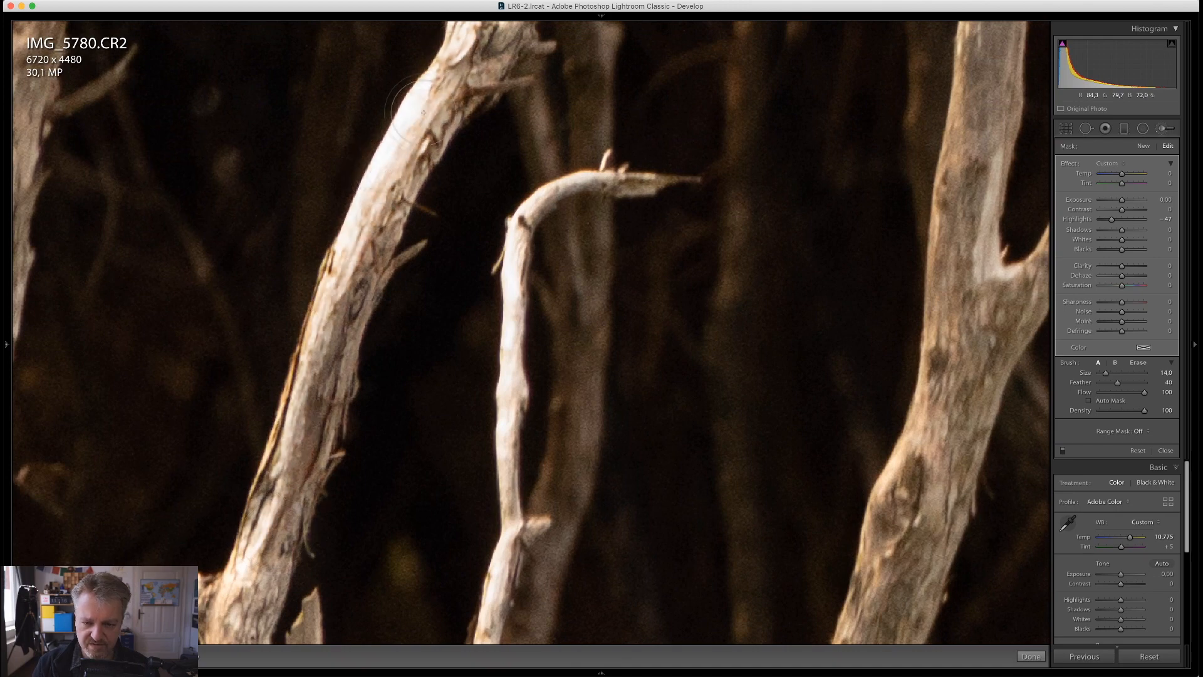
key(space)
drag(395, 148, 325, 394)
key(space)
drag(458, 231, 348, 366)
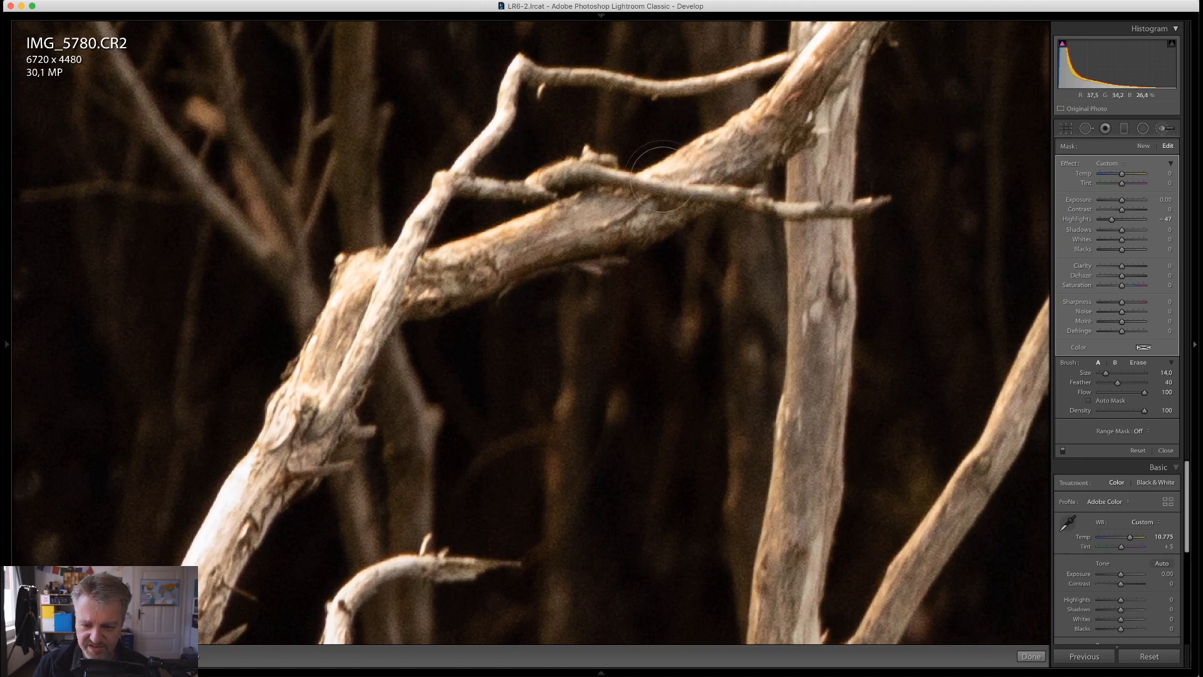
Resize the brush to about 10 and paint the glaring spot on the slender diagonal branch
key(space)
drag(755, 146, 321, 529)
drag(416, 435, 407, 447)
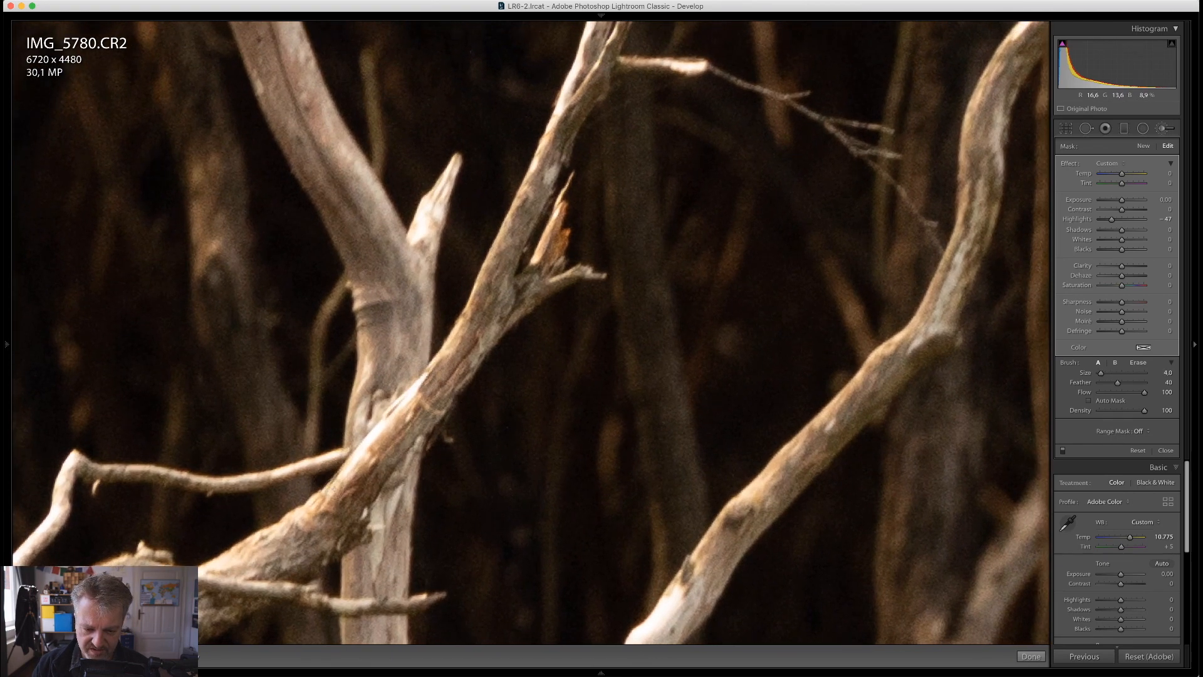
mouse_move(647, 505)
mouse_down()
mouse_move(558, 277)
mouse_move(580, 193)
mouse_up()
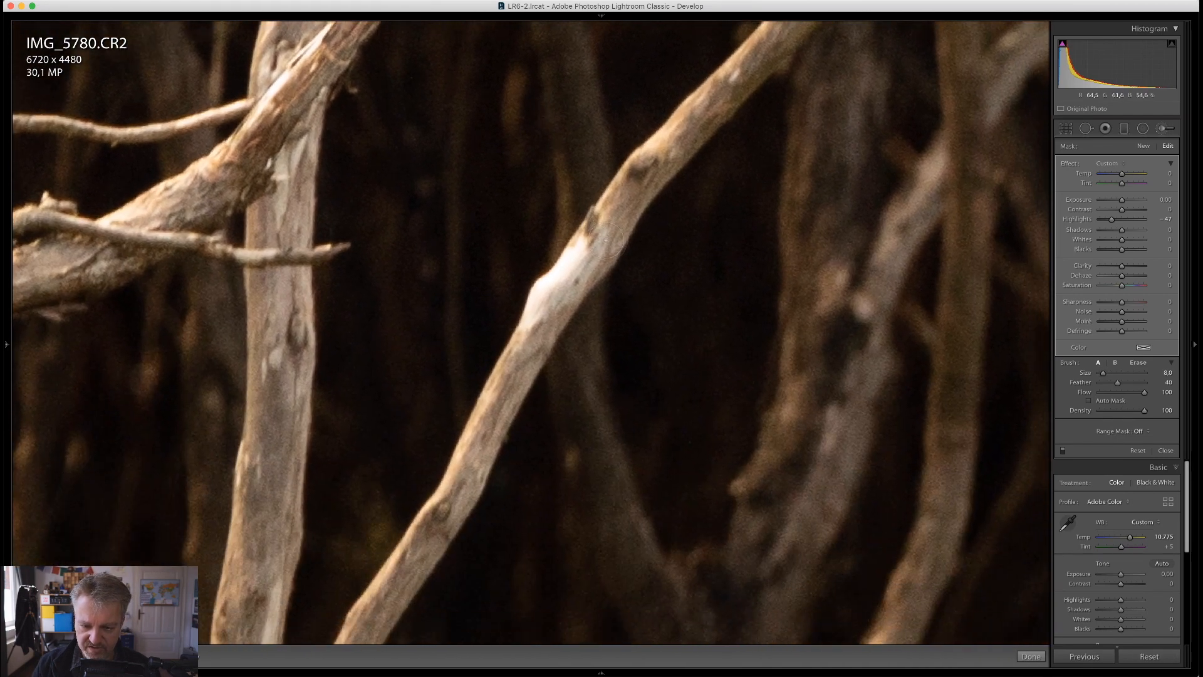
key(])
mouse_move(606, 241)
mouse_down()
mouse_move(564, 263)
mouse_move(521, 325)
mouse_up()
Brush the bright forked branches further up, setting the brush to size 7 with feather 70
key(space)
mouse_move(516, 204)
mouse_down()
mouse_move(505, 598)
mouse_move(486, 655)
mouse_up()
drag(490, 400, 525, 478)
mouse_move(370, 356)
mouse_down()
mouse_move(334, 418)
mouse_move(325, 501)
mouse_up()
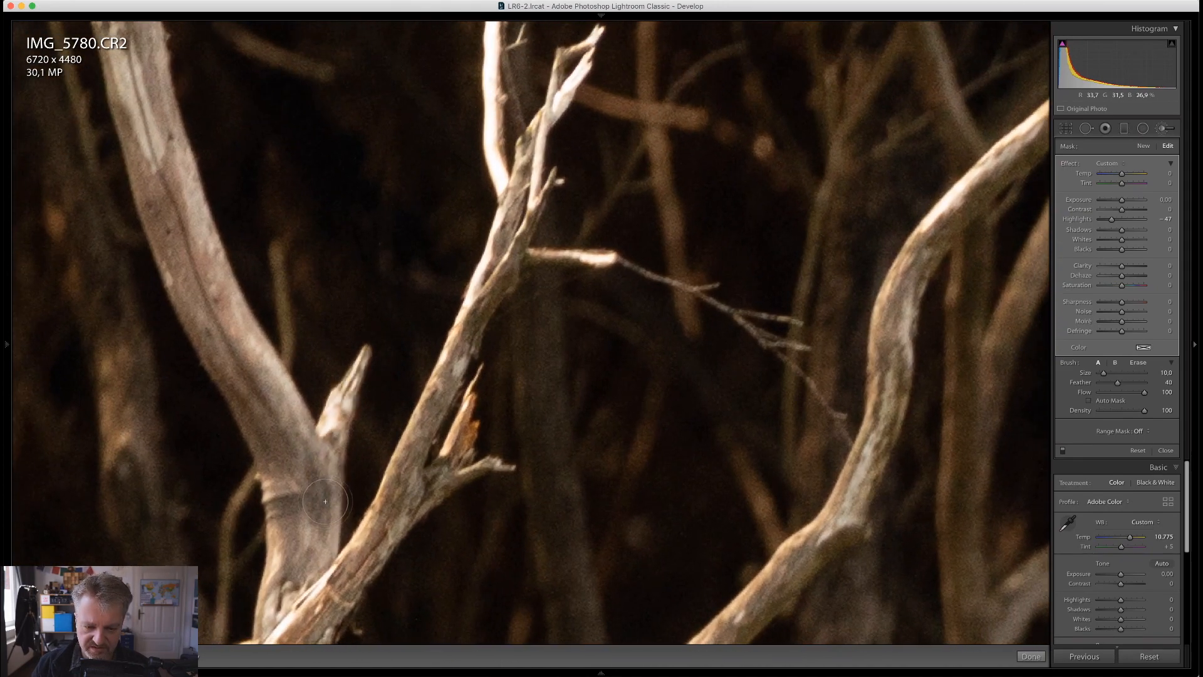
key(space)
mouse_move(612, 185)
mouse_down()
mouse_move(588, 373)
mouse_move(526, 500)
mouse_up()
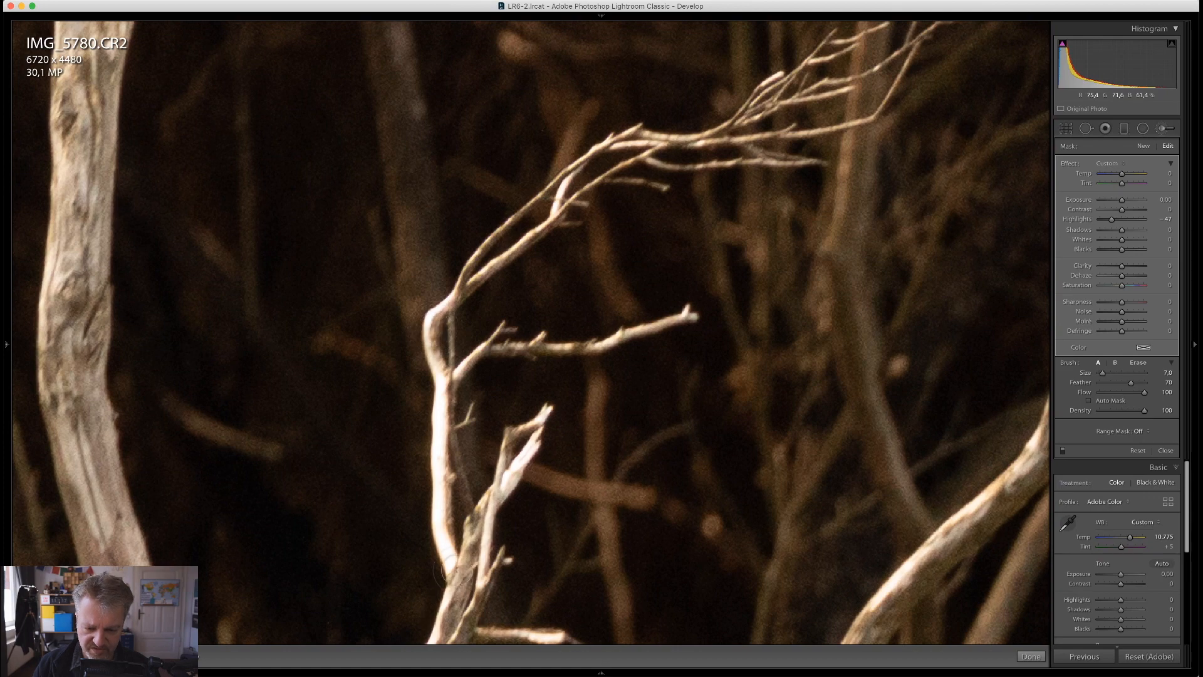
Check the upper twigs for blown-out areas and paint over the narrow white branch beside the forked trunk
drag(506, 322, 373, 476)
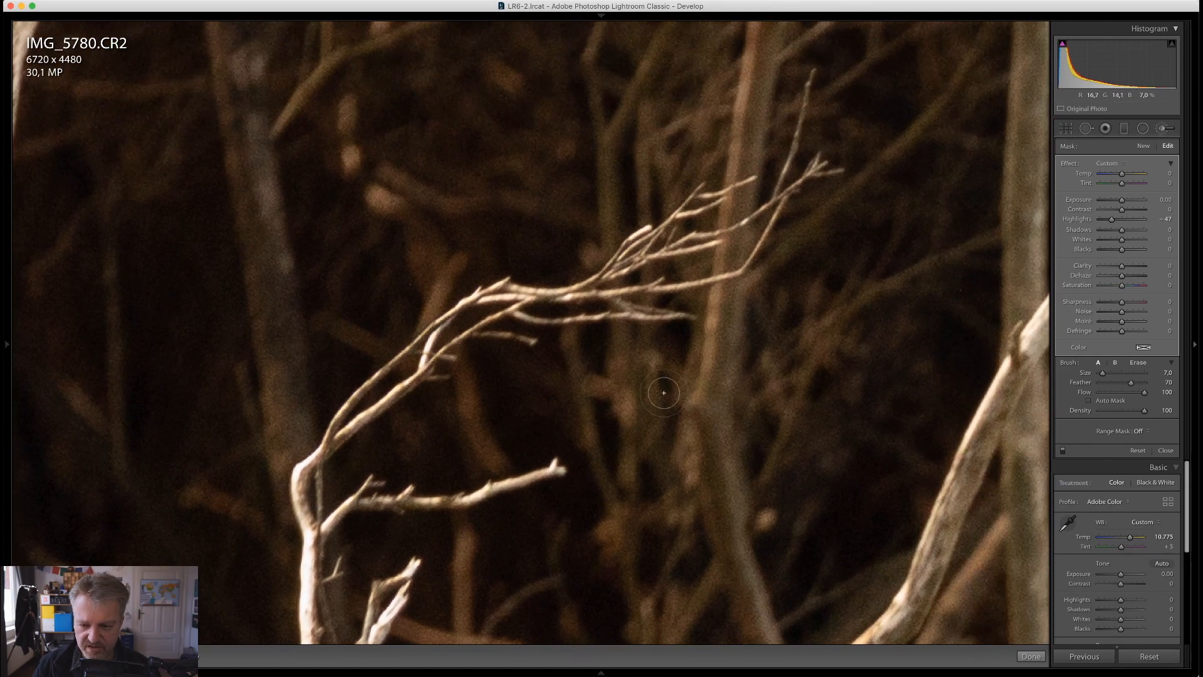
drag(663, 393, 185, 429)
drag(1012, 113, 573, 517)
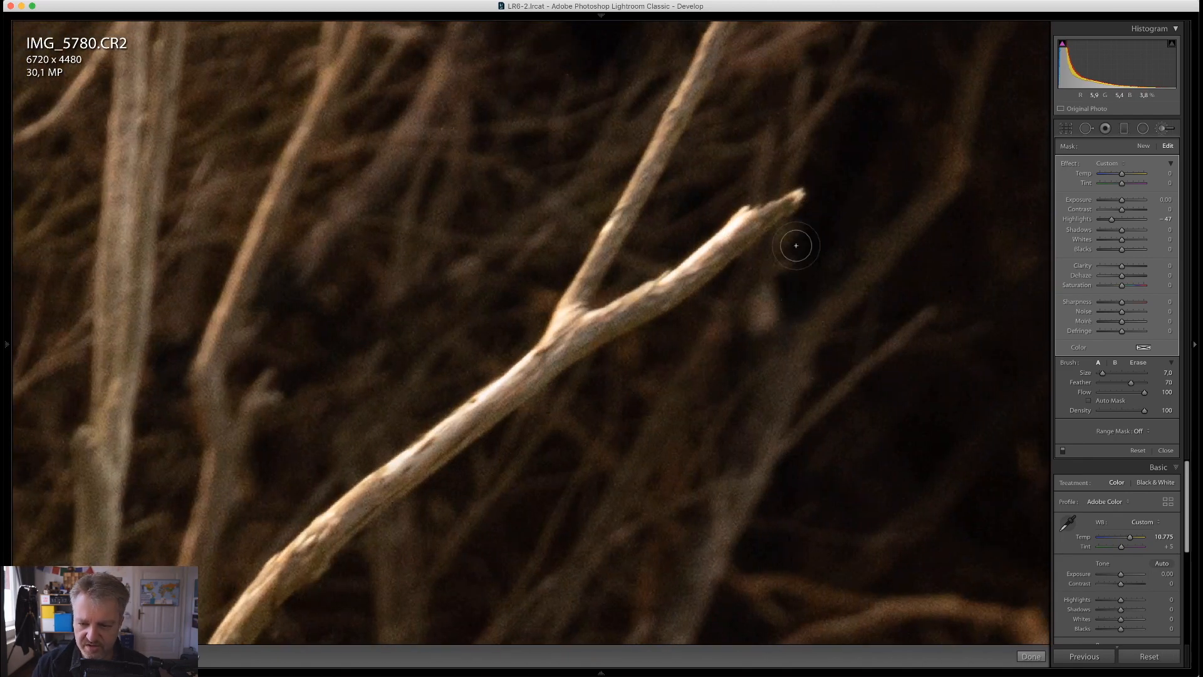
drag(674, 270, 641, 581)
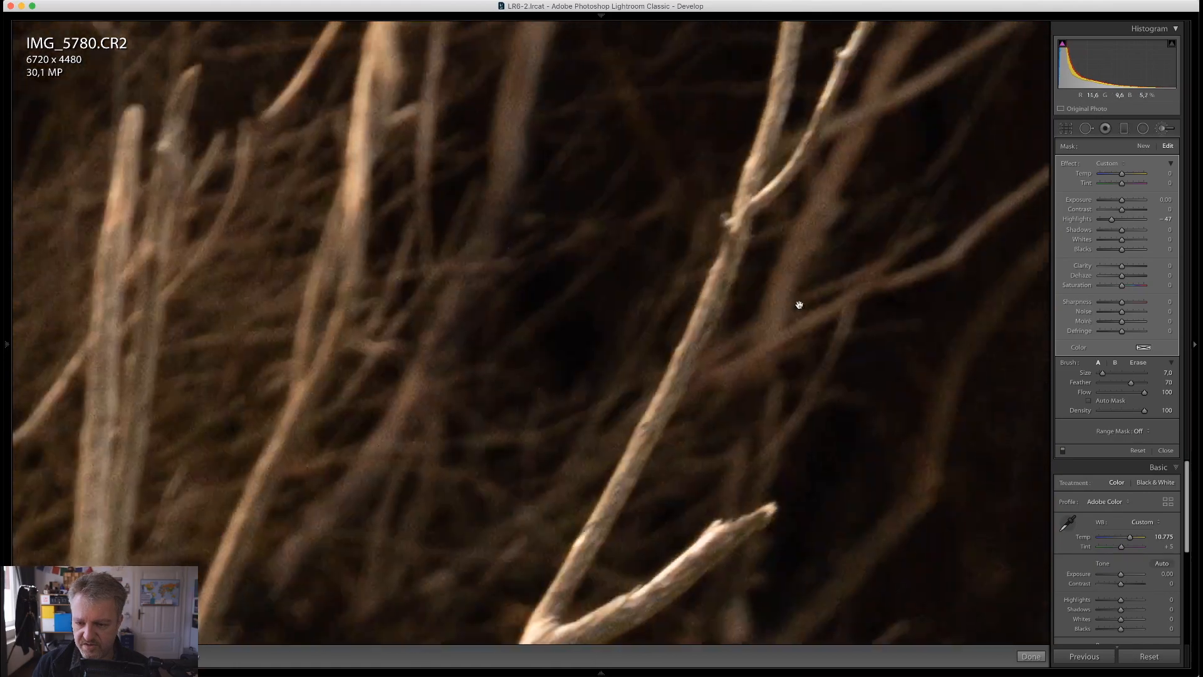
drag(865, 137, 636, 675)
drag(679, 409, 658, 669)
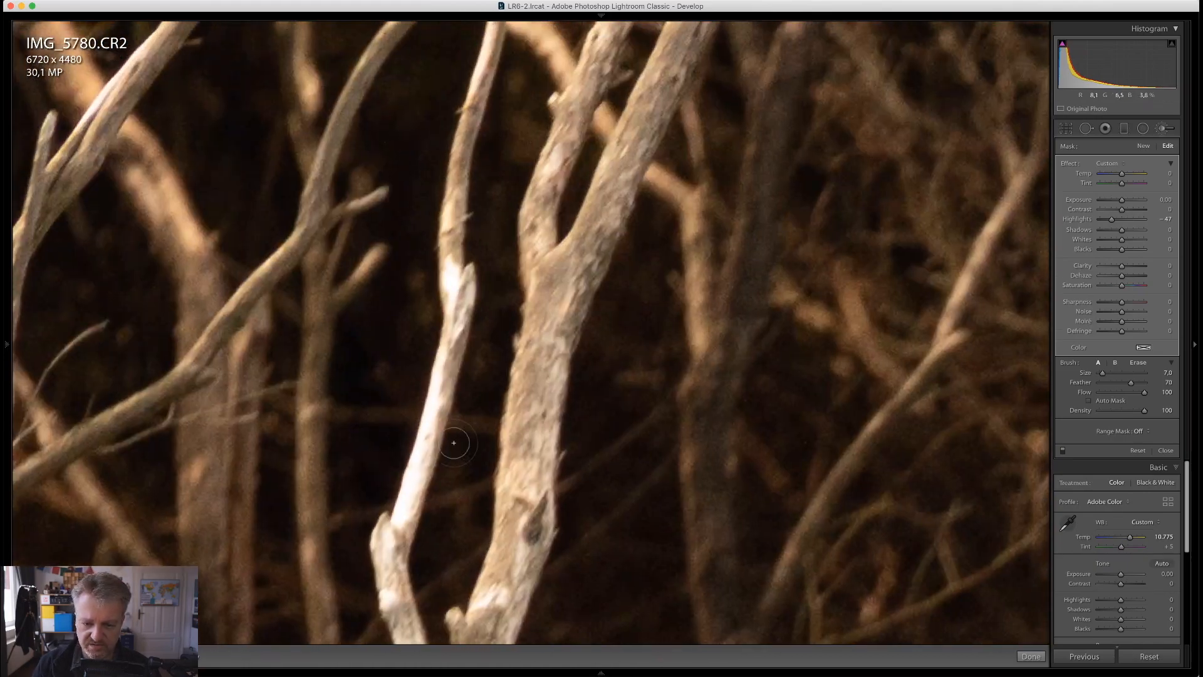
drag(452, 276, 390, 587)
Check the remaining trunks for bright areas, and compare the whole photo with and without the brush adjustment
drag(554, 25, 477, 484)
drag(398, 505, 858, 302)
drag(529, 451, 580, 172)
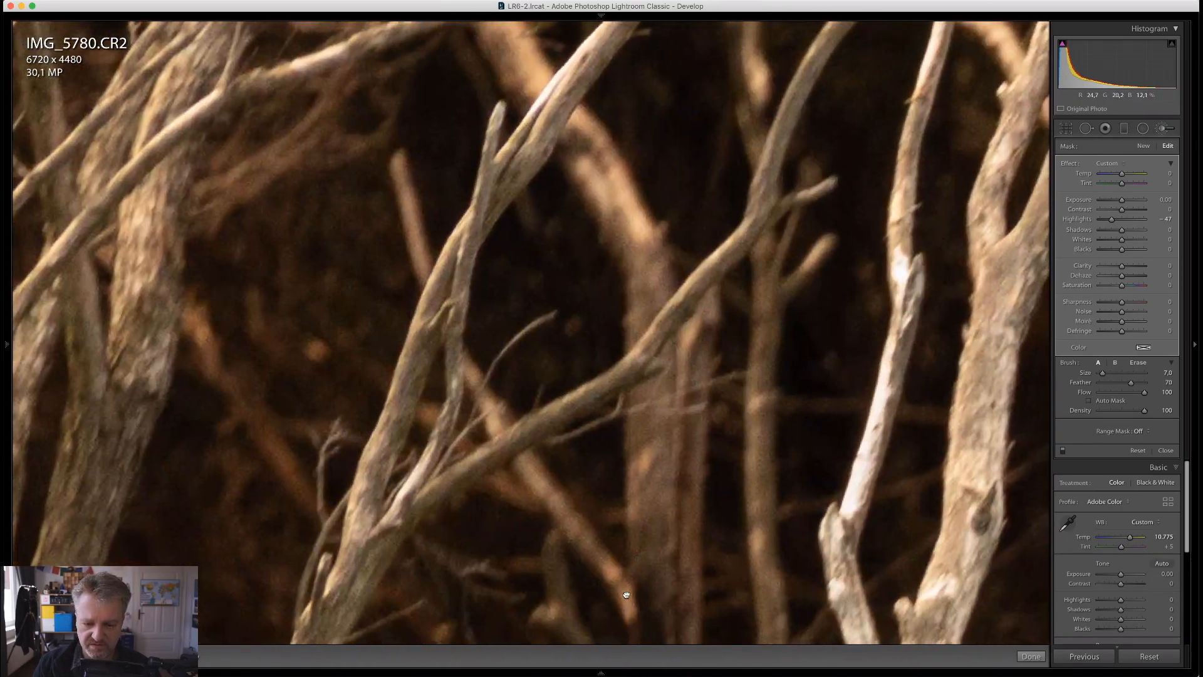
drag(626, 590, 456, 209)
drag(732, 564, 614, 233)
click(718, 310)
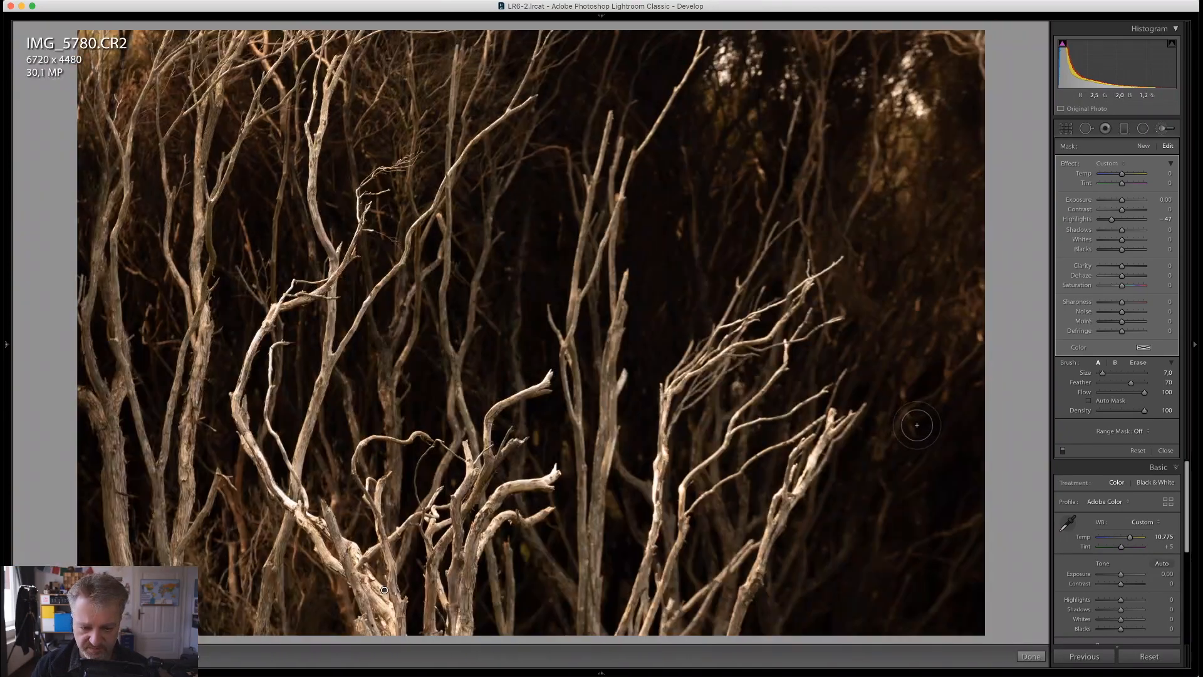
click(1063, 450)
click(1063, 450)
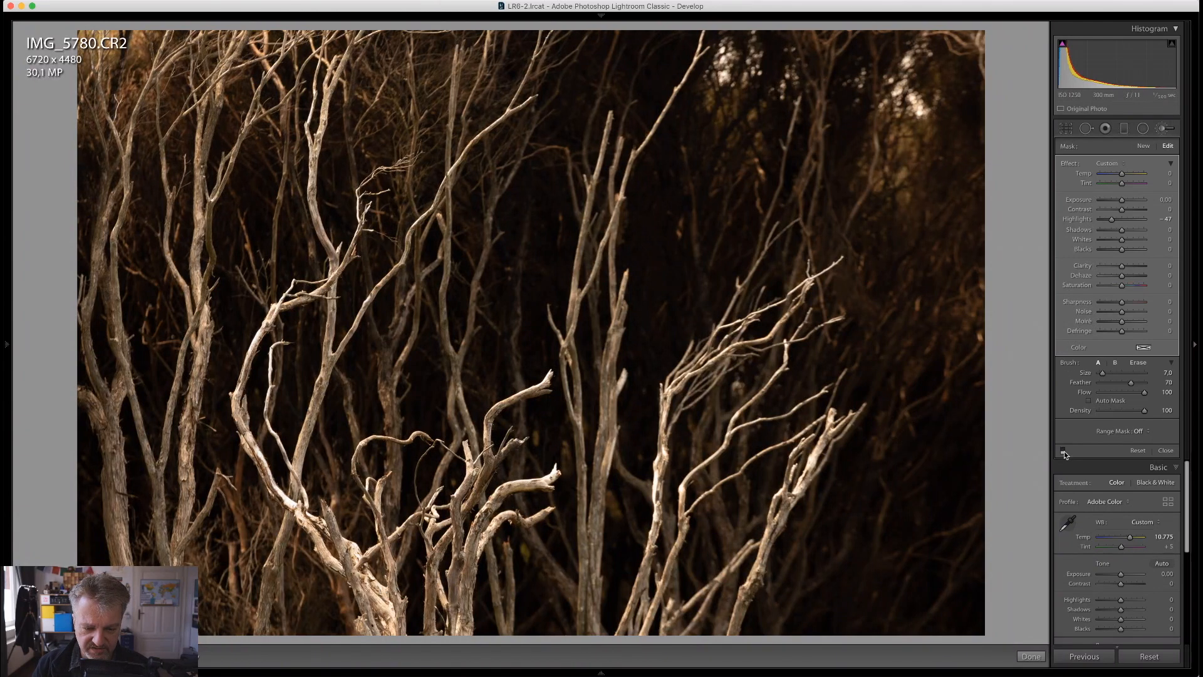
click(1063, 451)
click(1063, 451)
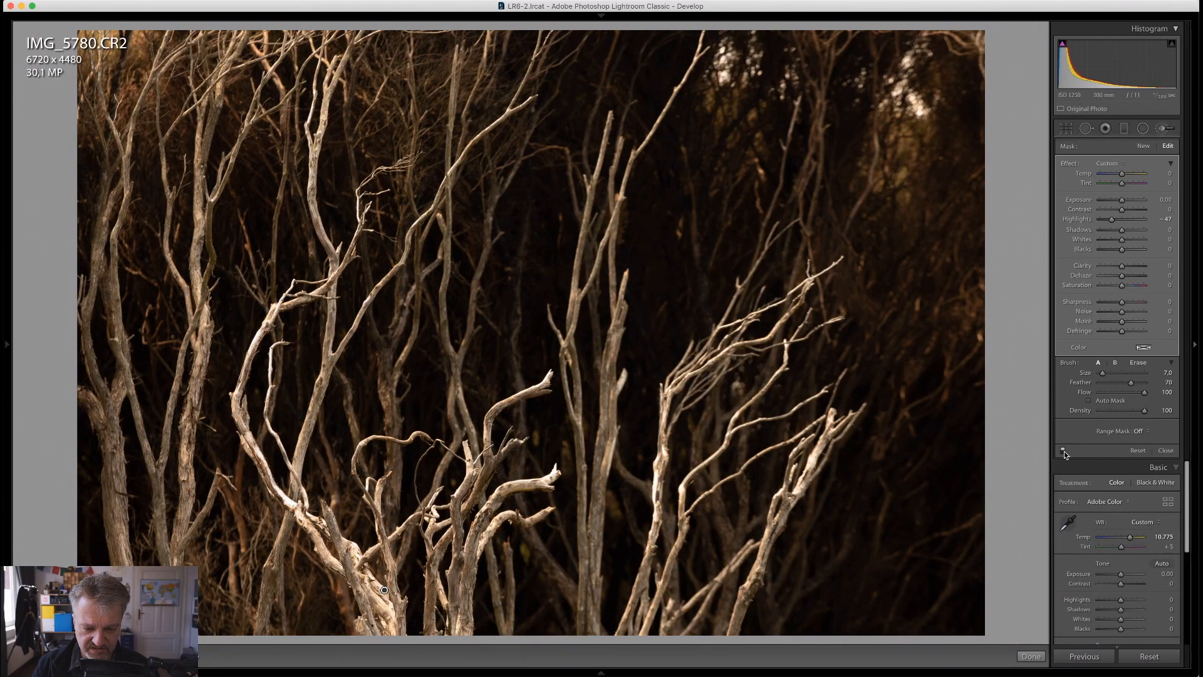
Create a second brush mask with Highlights at -100 and paint the brightest patches of the curved trunk and adjoining branches
click(1144, 146)
drag(1109, 220, 1099, 219)
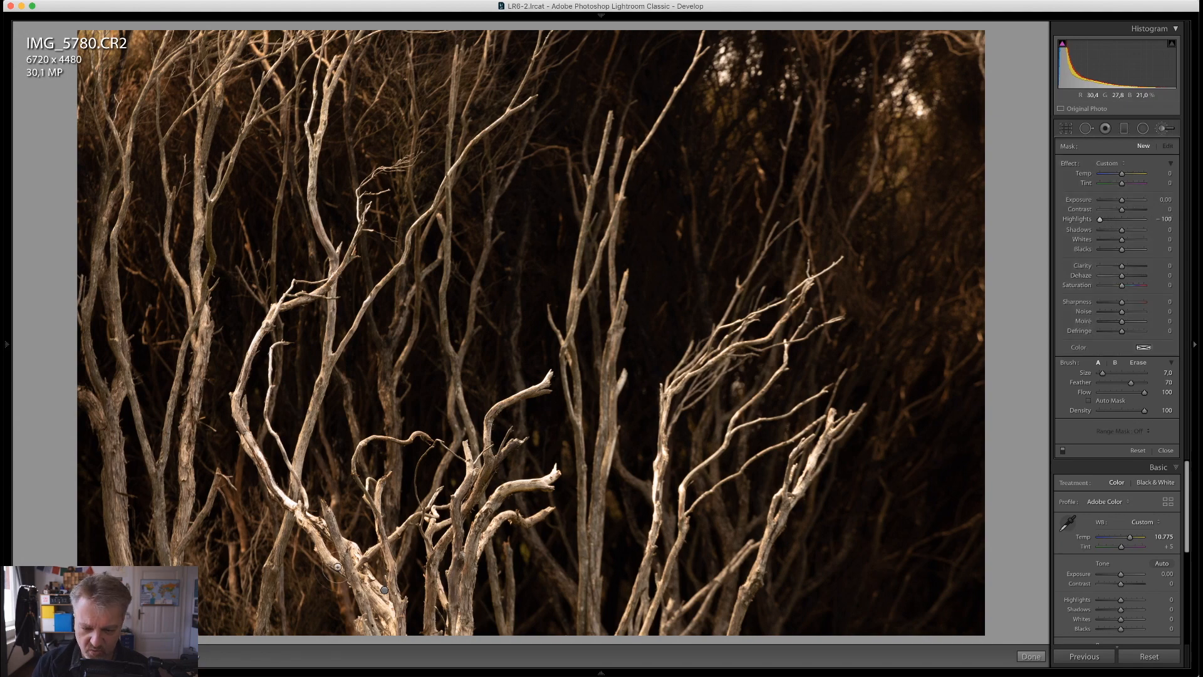
click(467, 569)
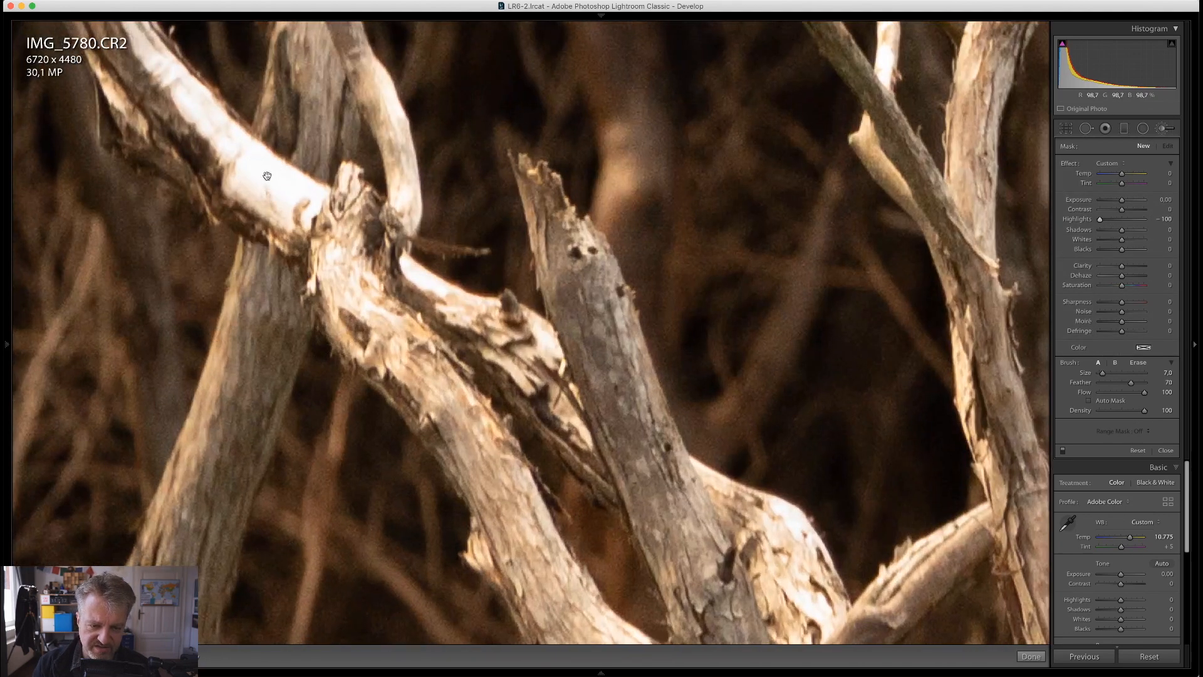
drag(264, 179, 297, 365)
mouse_move(199, 248)
mouse_down()
mouse_move(304, 379)
mouse_move(343, 388)
mouse_move(309, 356)
mouse_move(268, 348)
mouse_move(481, 464)
mouse_move(411, 391)
mouse_move(359, 307)
mouse_move(360, 339)
mouse_move(277, 287)
mouse_up()
key(alt)
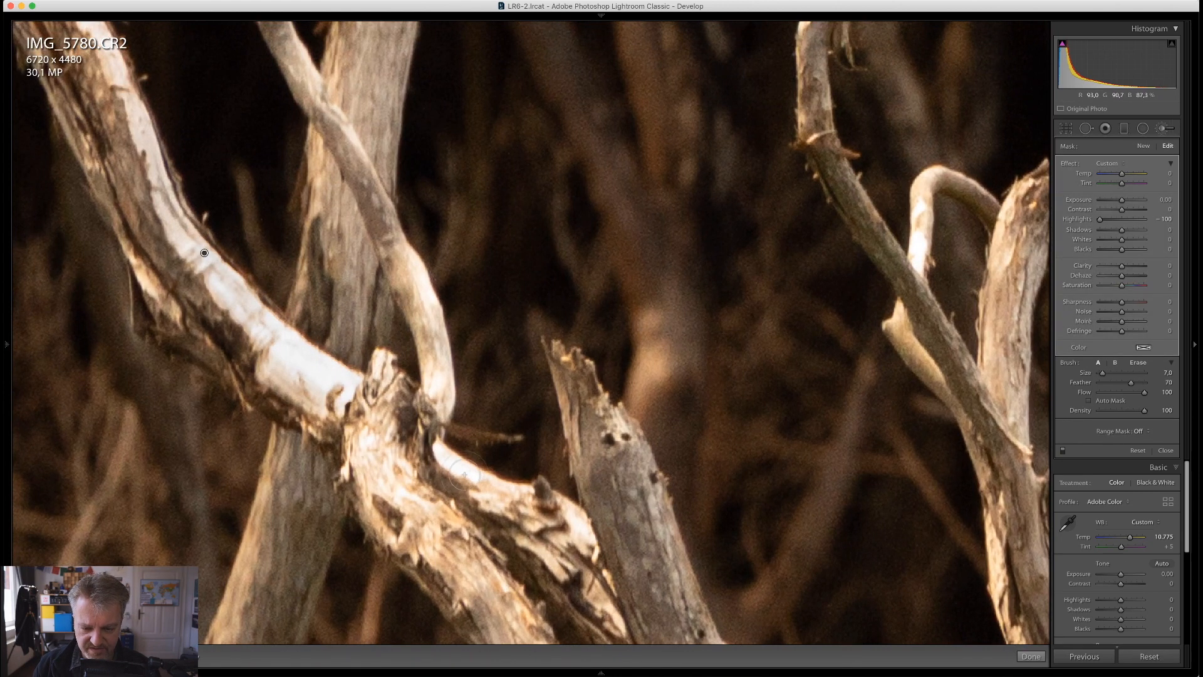
drag(447, 461, 515, 491)
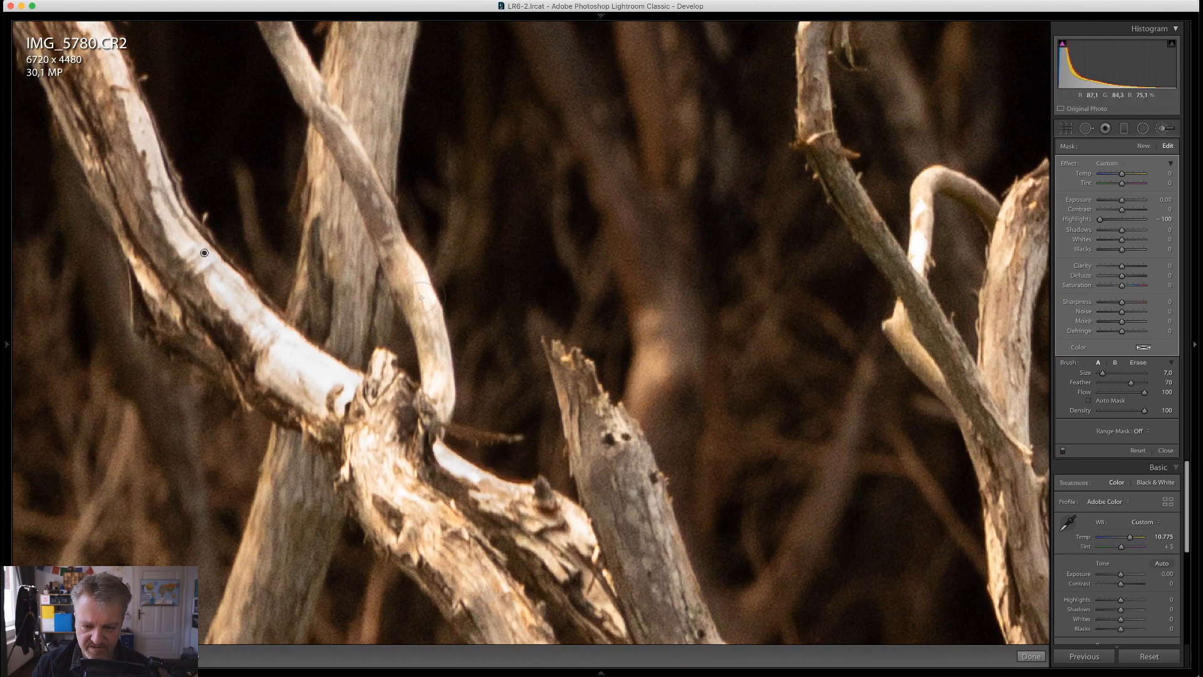
drag(413, 275, 440, 398)
Paint the Highlights brush over the bright patches of the hooked branch, the curled branch and the pointed branch beside it
key(space)
drag(781, 273, 348, 340)
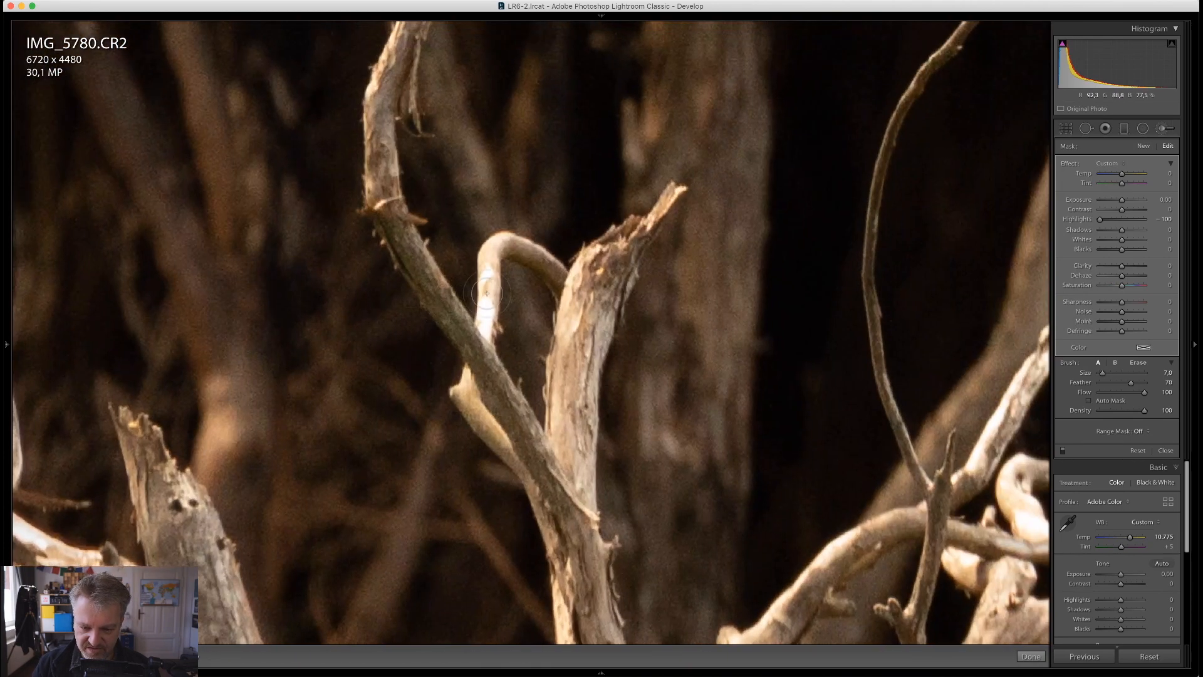
drag(469, 367, 482, 373)
key(space)
mouse_move(788, 389)
mouse_down()
mouse_move(311, 322)
mouse_move(207, 288)
mouse_up()
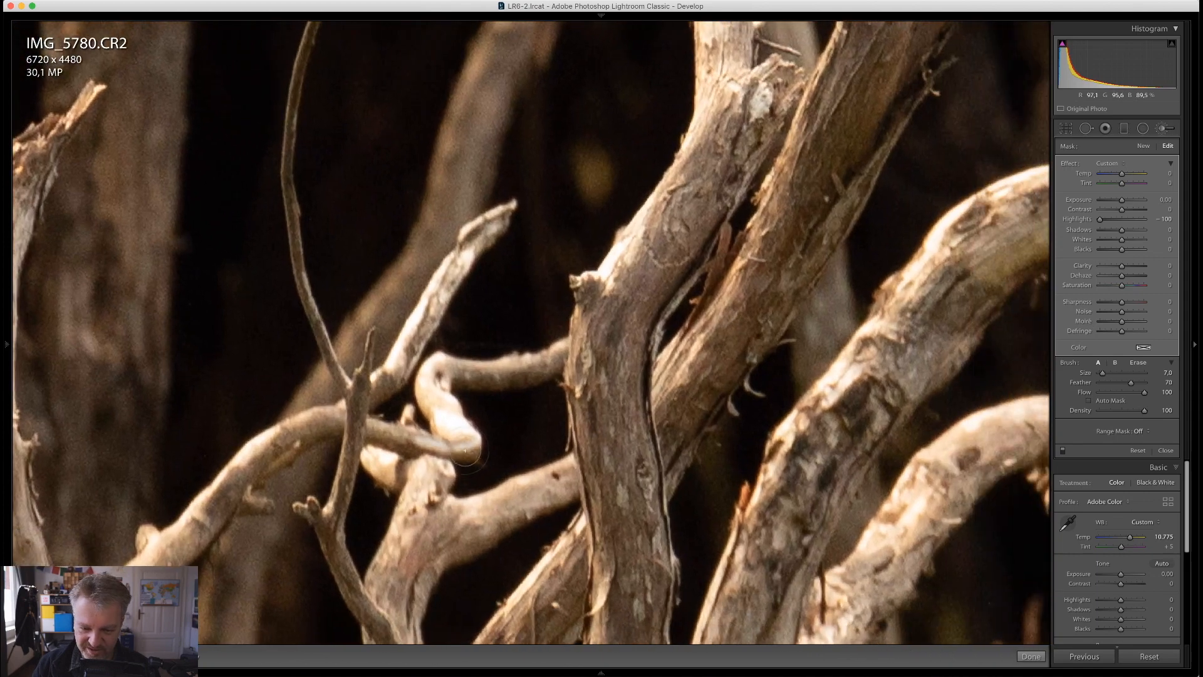
mouse_move(441, 372)
mouse_down()
mouse_move(463, 439)
mouse_move(384, 430)
mouse_up()
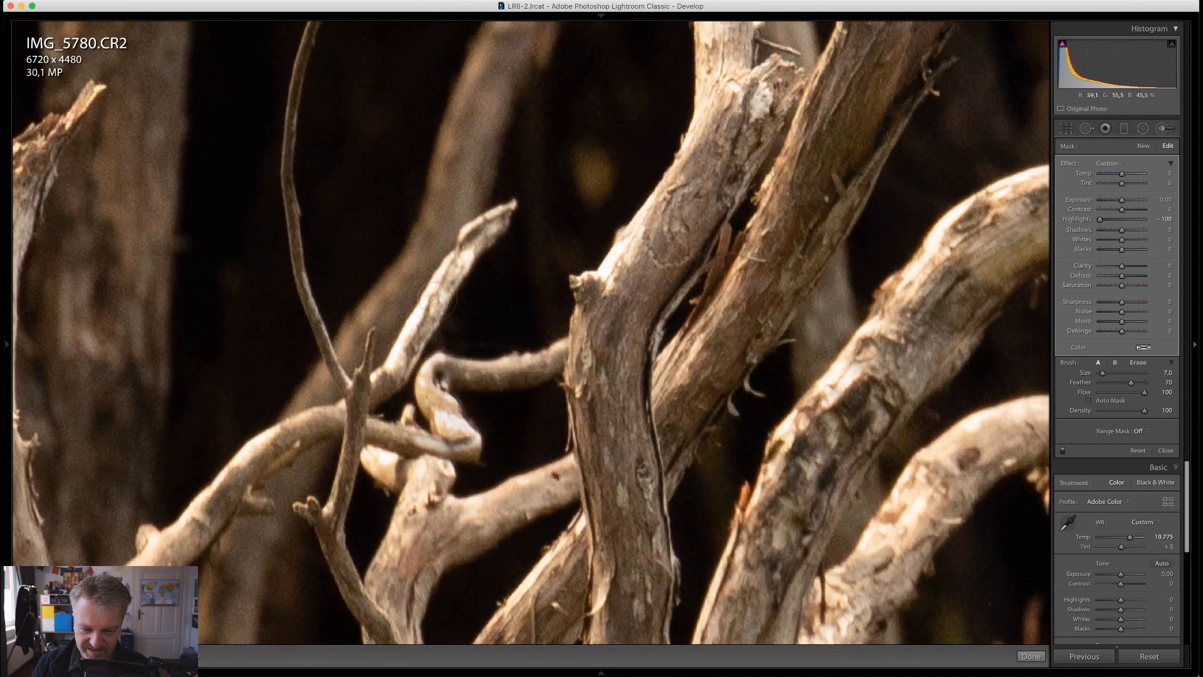
drag(458, 260, 387, 396)
Brush the bright edge of the forked trunk further up, and paint its thin side twig with a smaller brush
key(space)
drag(703, 187, 495, 439)
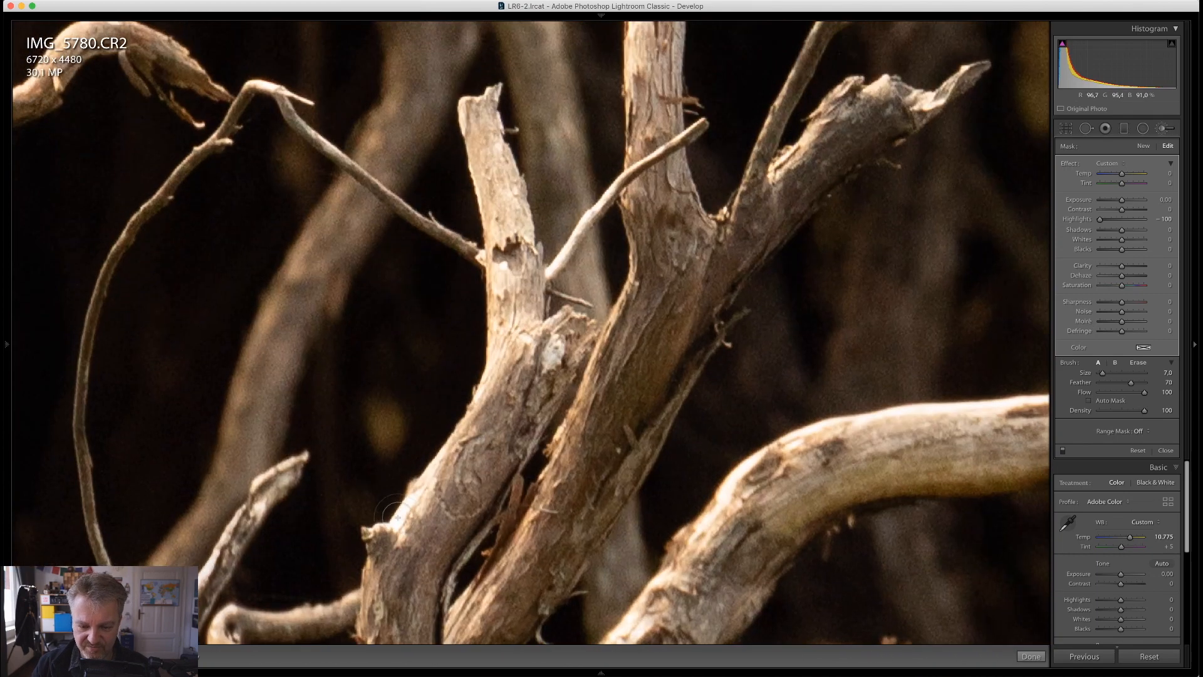
drag(401, 535, 438, 486)
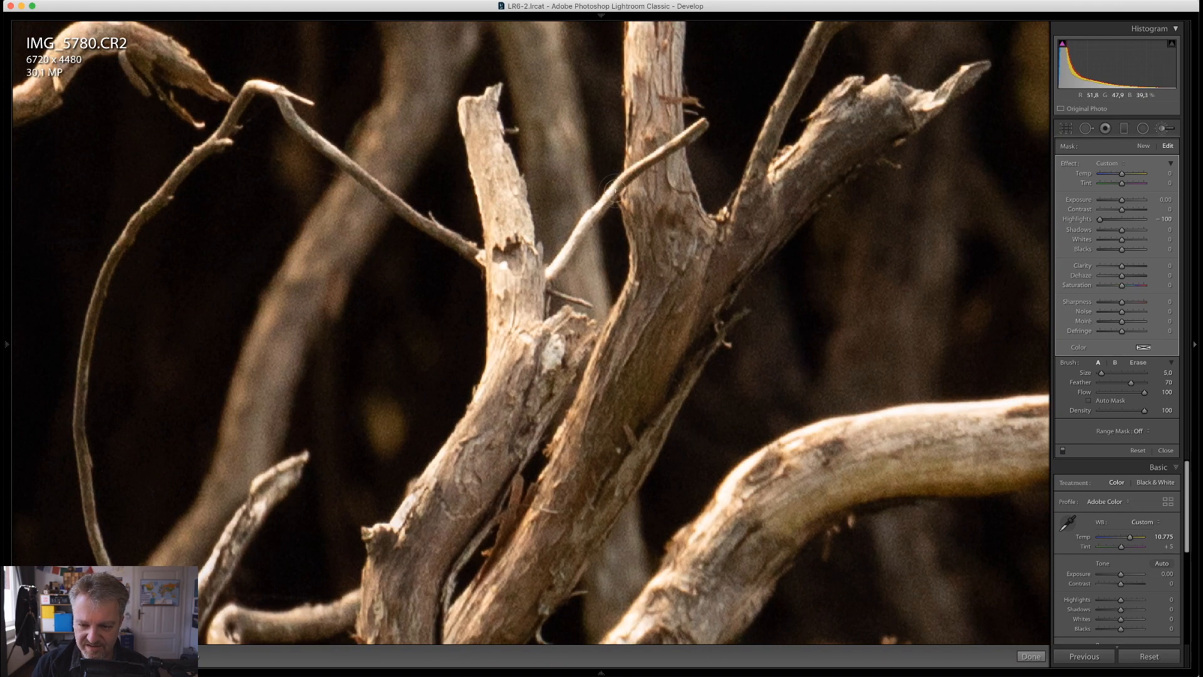
shift+click(550, 273)
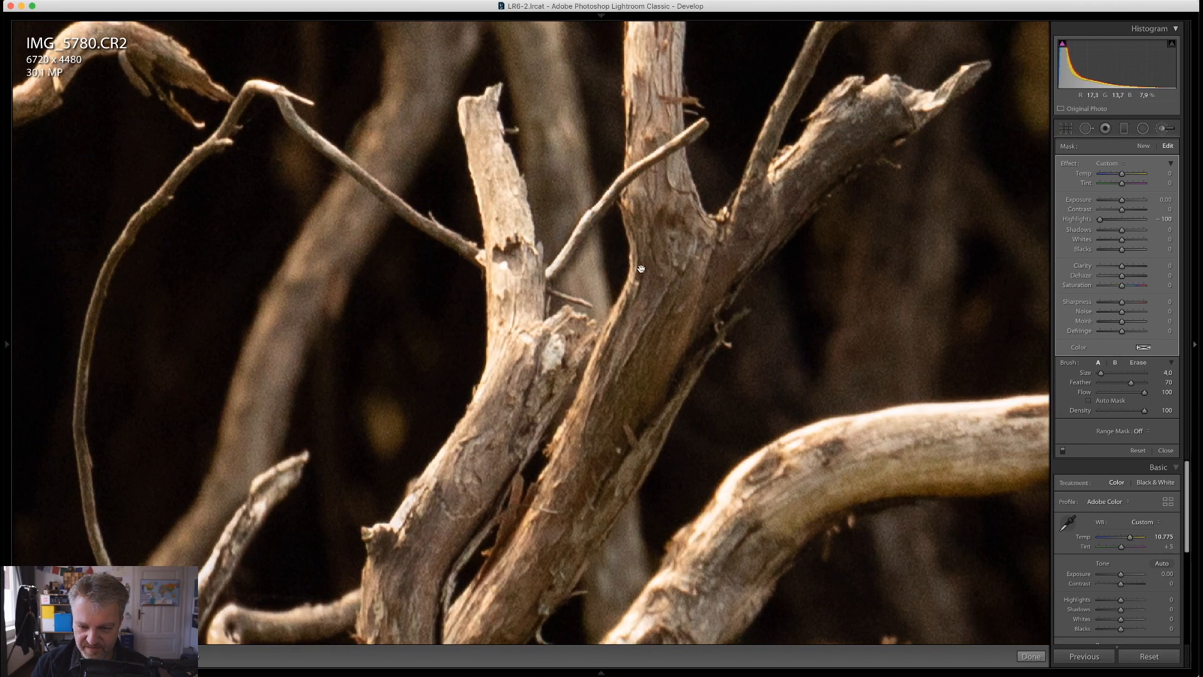
Paint along the bright upper edge of the thick curved branch beside the forked trunk with the brush at size 13
key(space)
drag(989, 336, 684, 315)
scroll(895, 288, up, 5)
scroll(896, 288, down, 1)
mouse_move(895, 288)
mouse_down()
mouse_move(889, 269)
mouse_move(883, 300)
mouse_move(751, 349)
mouse_move(531, 401)
mouse_move(418, 473)
mouse_up()
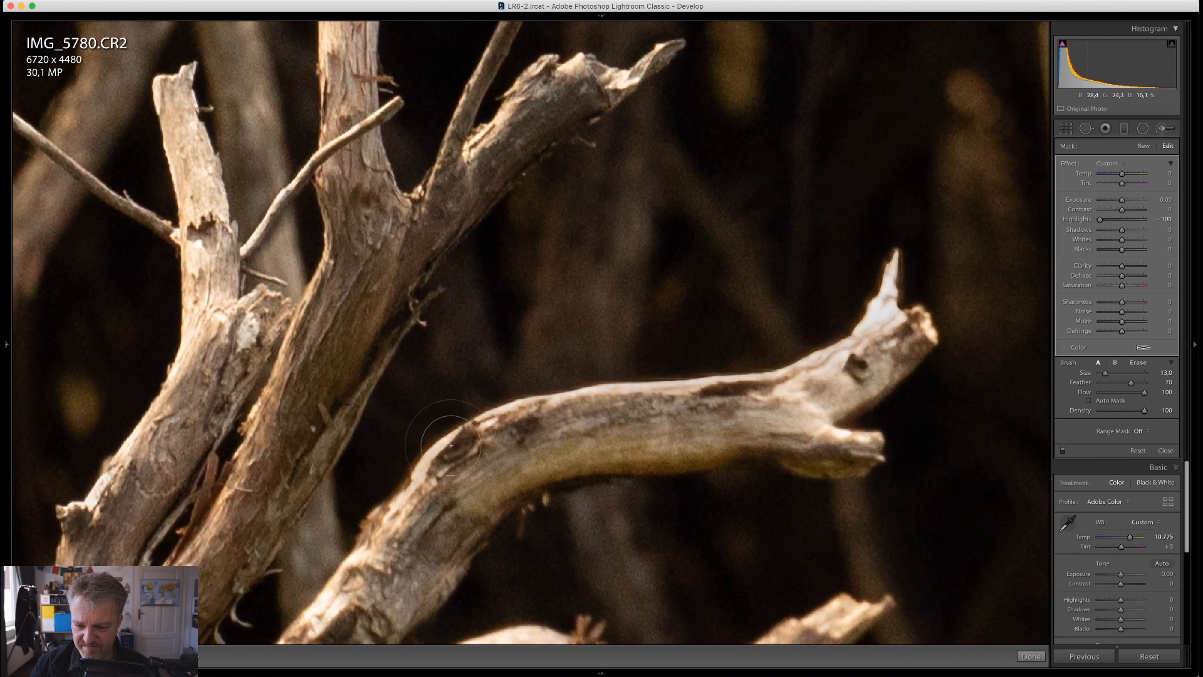
key(z)
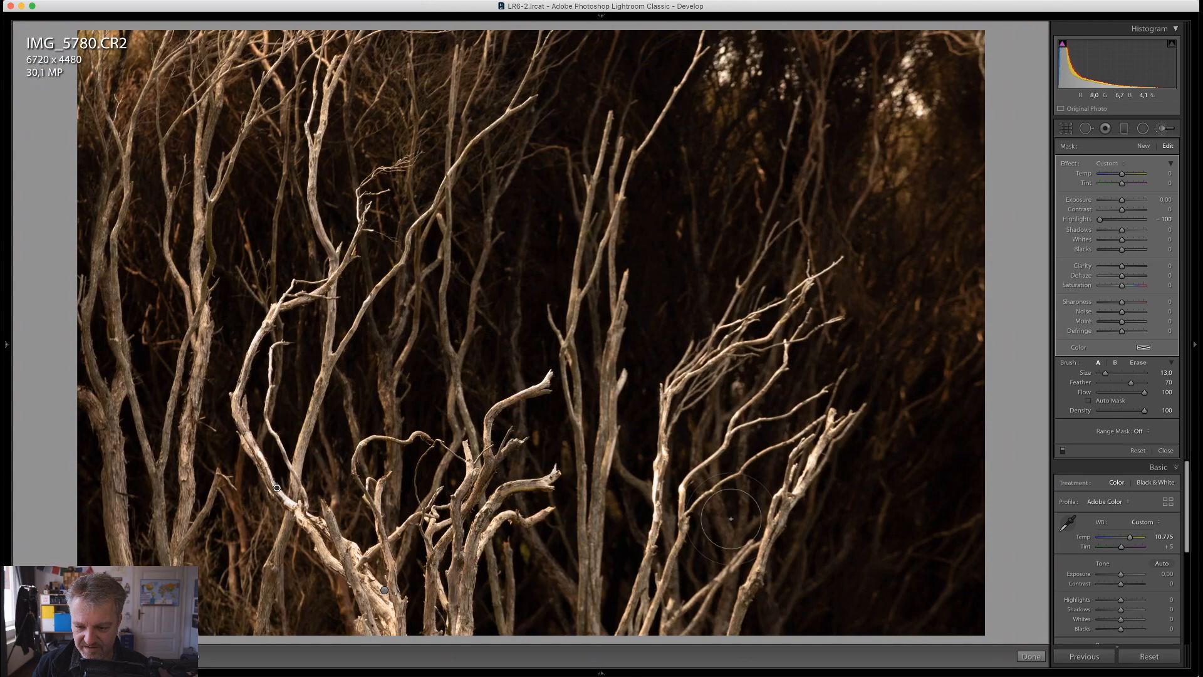
Brush the bright slanted trunk at the photo's far right, setting the brush to about size 20
key(space)
click(813, 481)
drag(808, 481, 679, 487)
scroll(846, 280, up, 8)
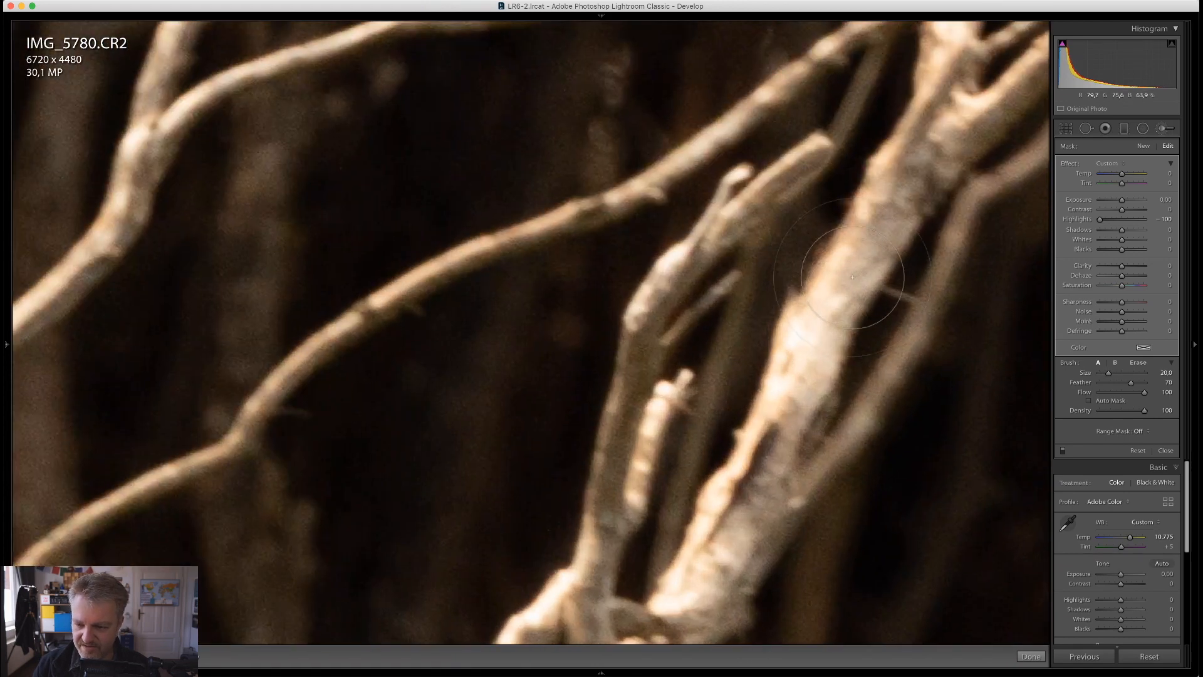
drag(819, 323, 794, 374)
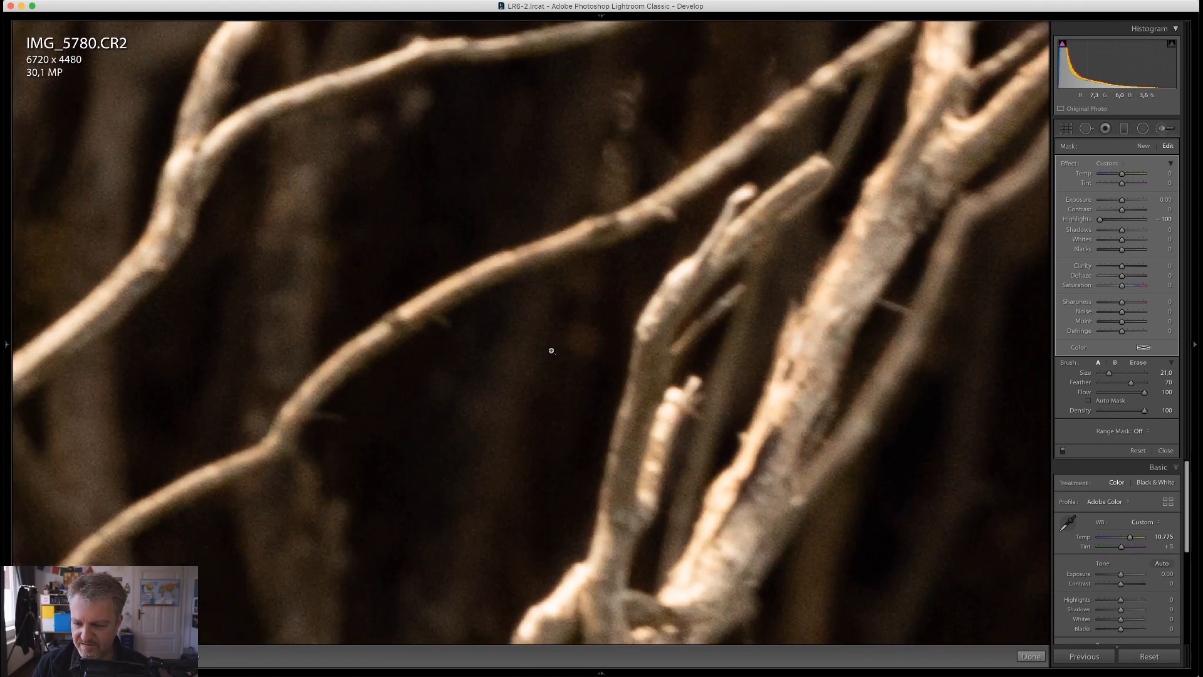
key(z)
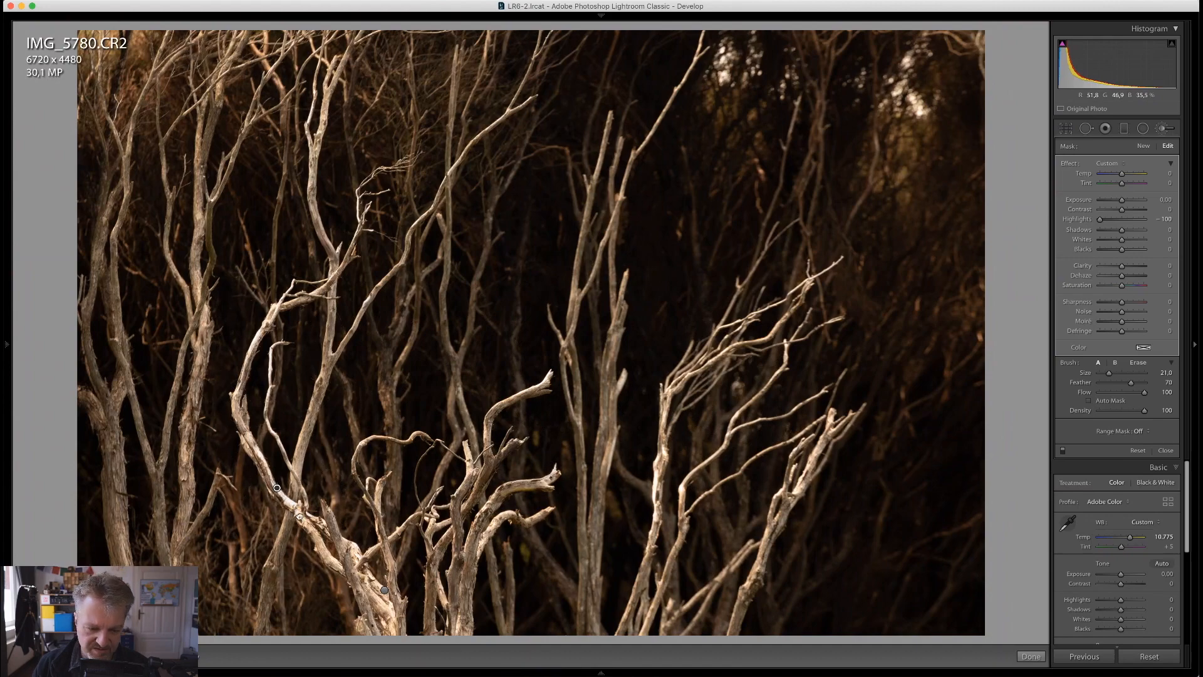
Paint the blown-out edge along the upper bend of the large curved trunk on the left with the brush at size 3
key(space)
click(203, 424)
click(204, 424)
click(249, 340)
scroll(336, 257, down, 5)
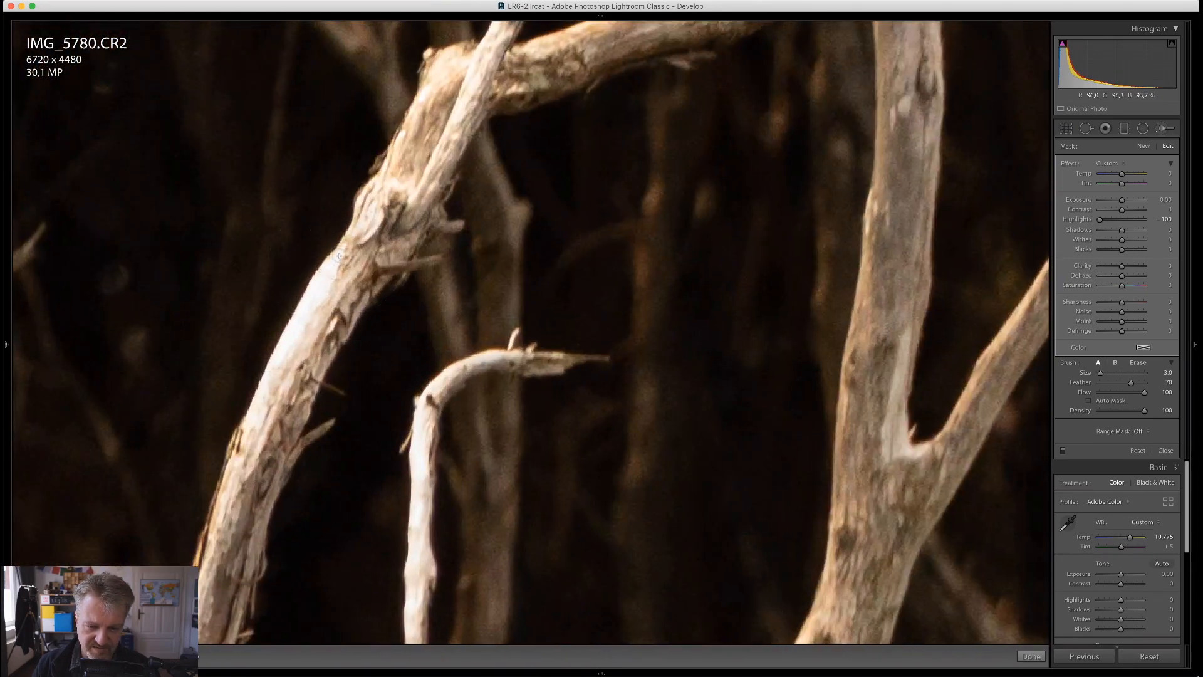
drag(338, 255, 254, 432)
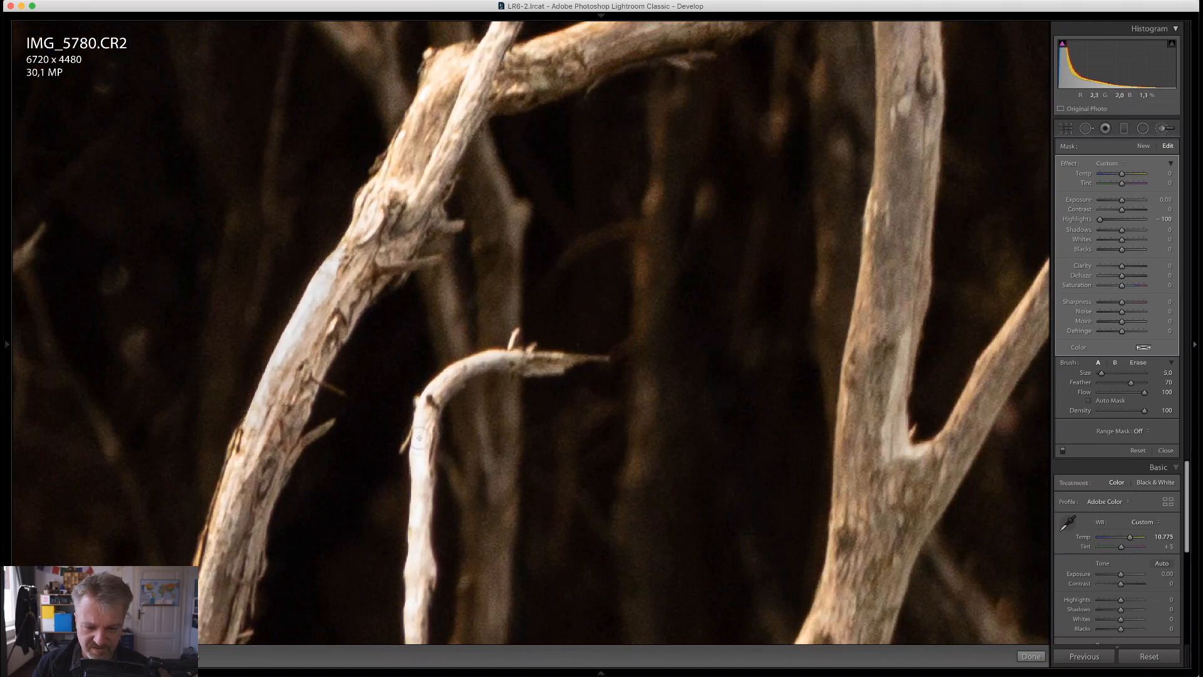
Brush the thin hooked twig beside the curved trunk along its whole length with the brush at size 5
drag(462, 391, 392, 182)
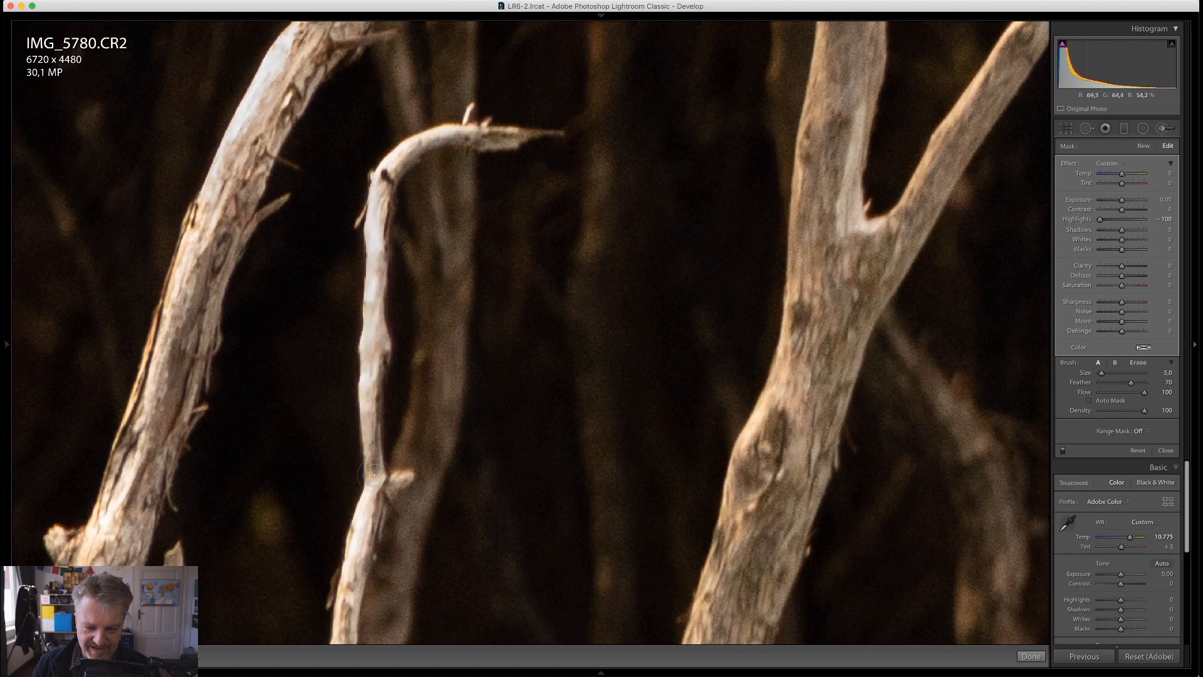
drag(445, 446, 415, 217)
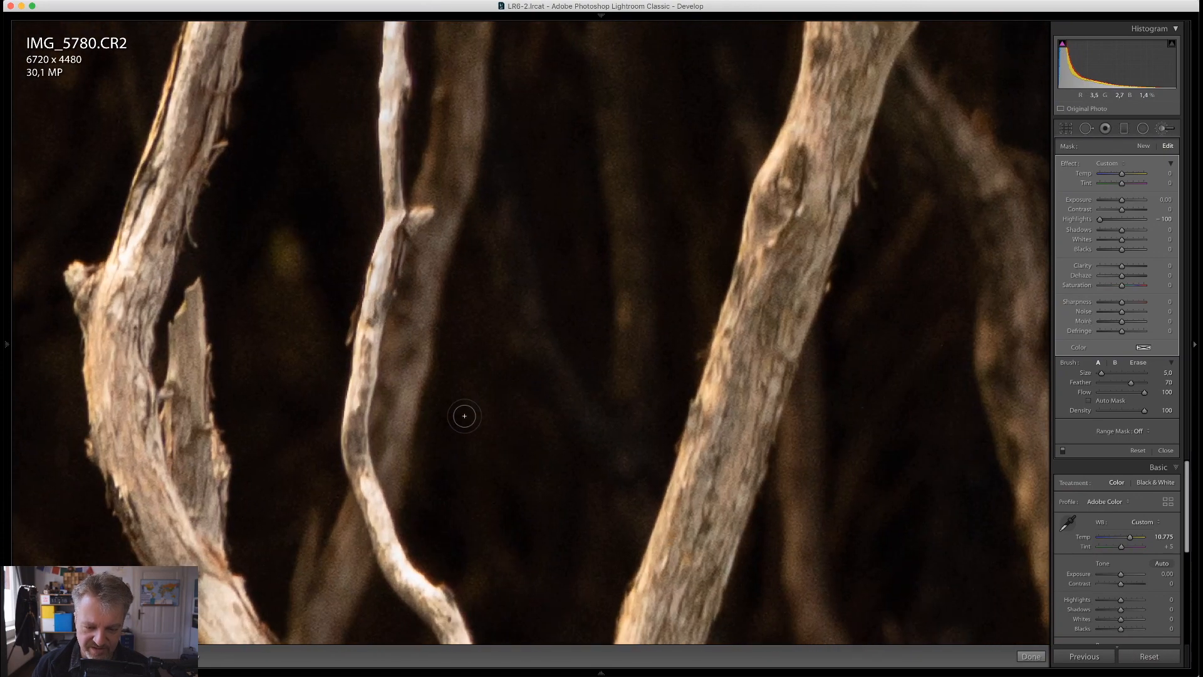
drag(462, 413, 349, 153)
shift+click(274, 315)
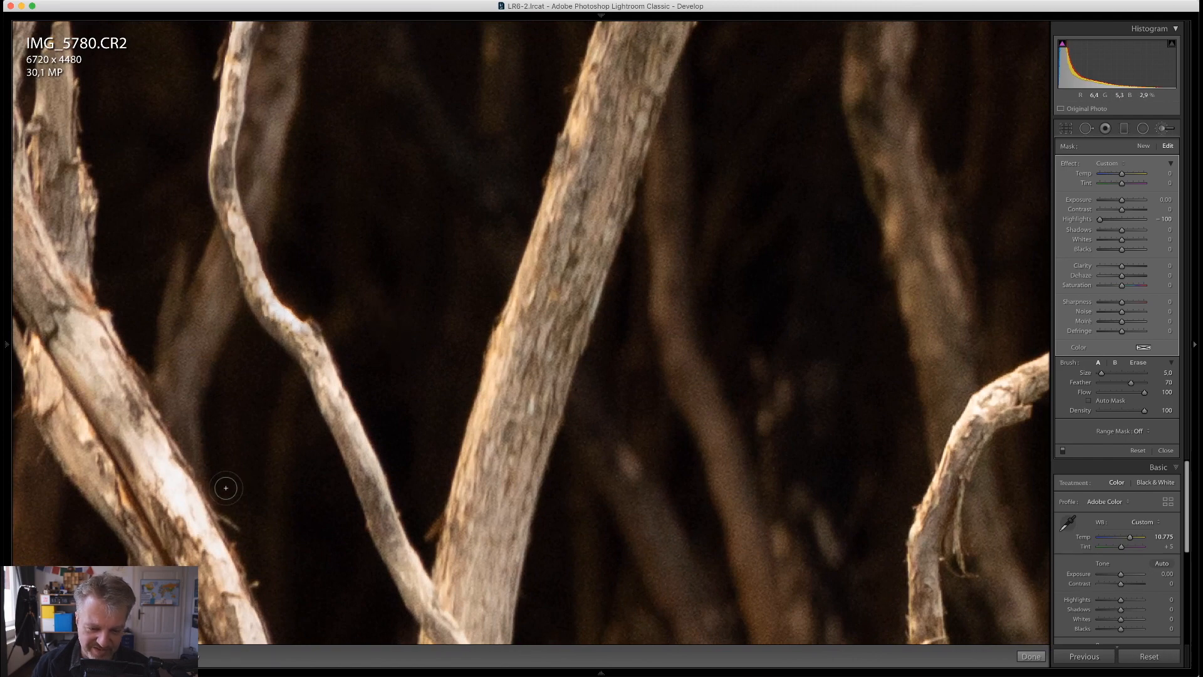
Paint the bright lower part of the large curved trunk with the brush at size 10
mouse_move(208, 474)
mouse_down()
mouse_move(241, 423)
mouse_move(298, 230)
mouse_up()
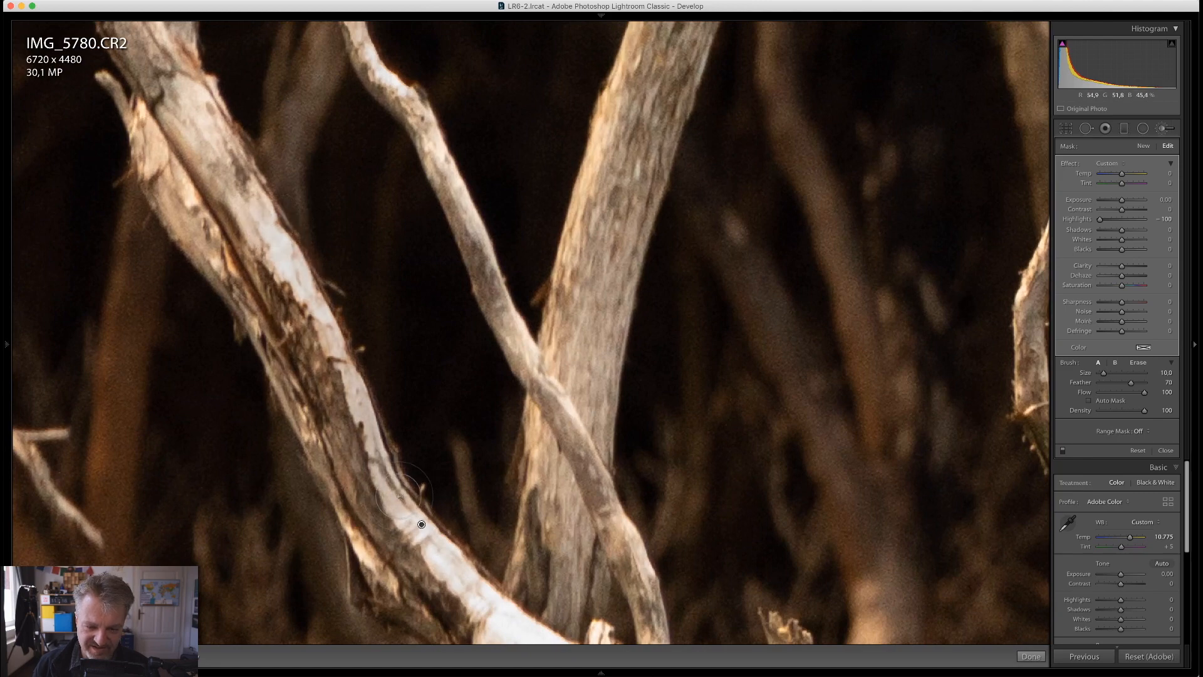
mouse_move(495, 520)
mouse_down()
mouse_move(343, 289)
mouse_move(395, 338)
mouse_move(248, 204)
mouse_up()
click(486, 264)
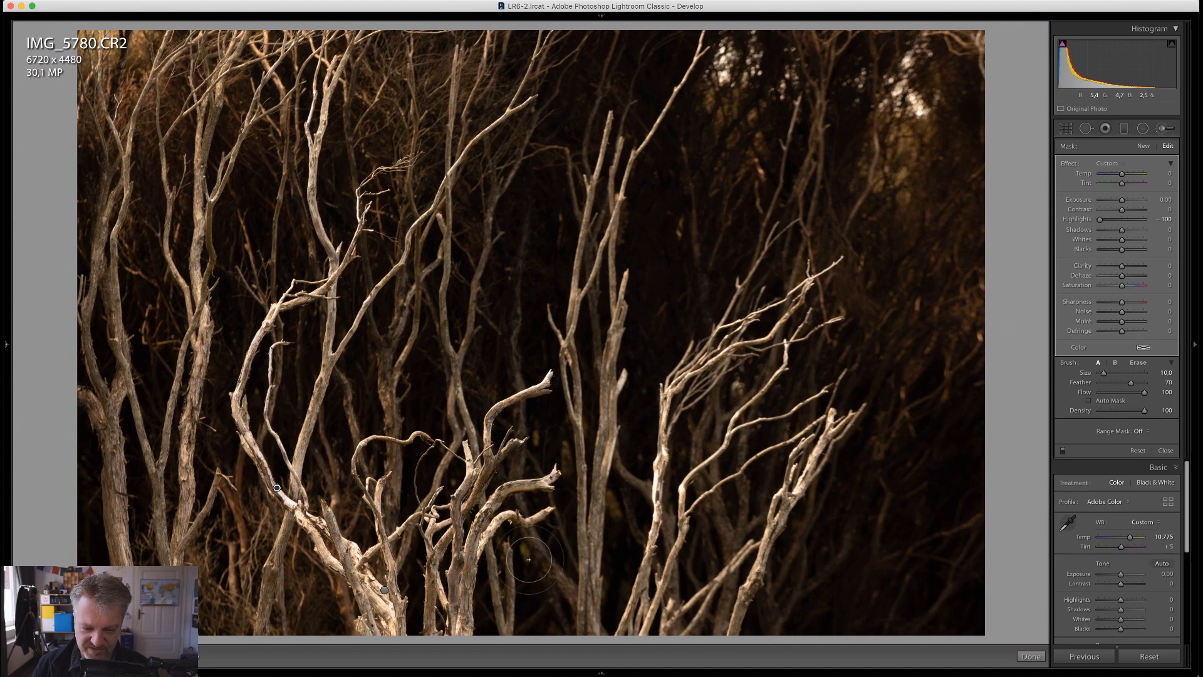
Close the adjustment brush and compare the branches photo with its unedited state
key(k)
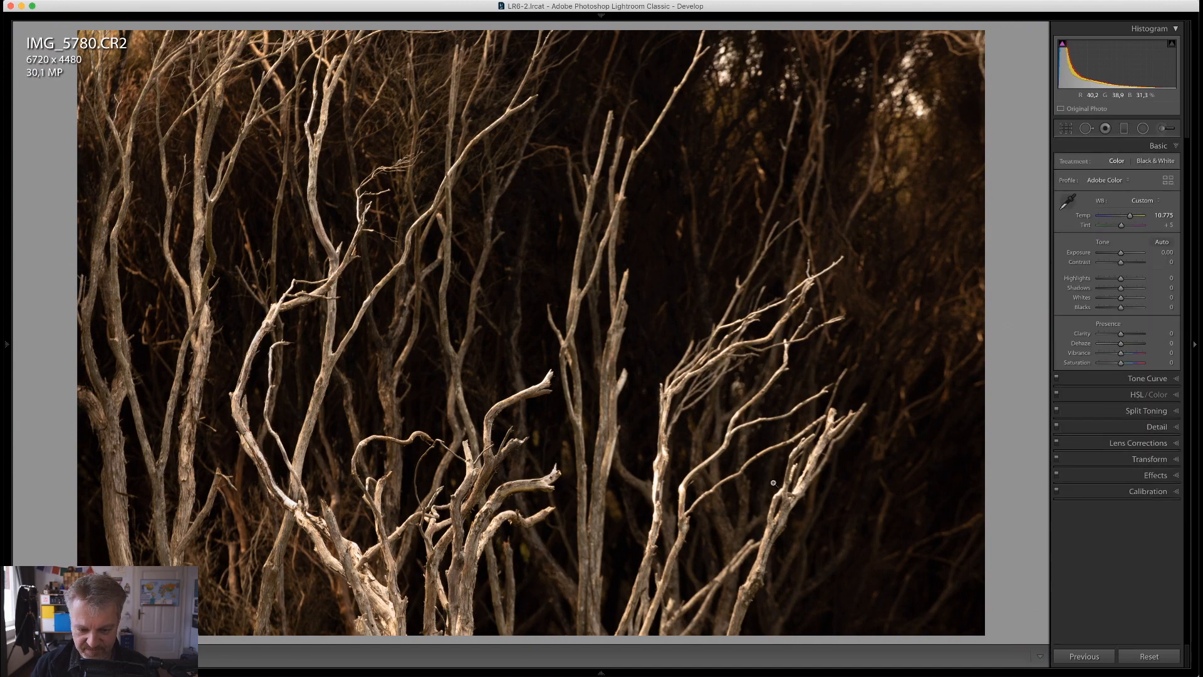
key(backslash)
key(backslash)
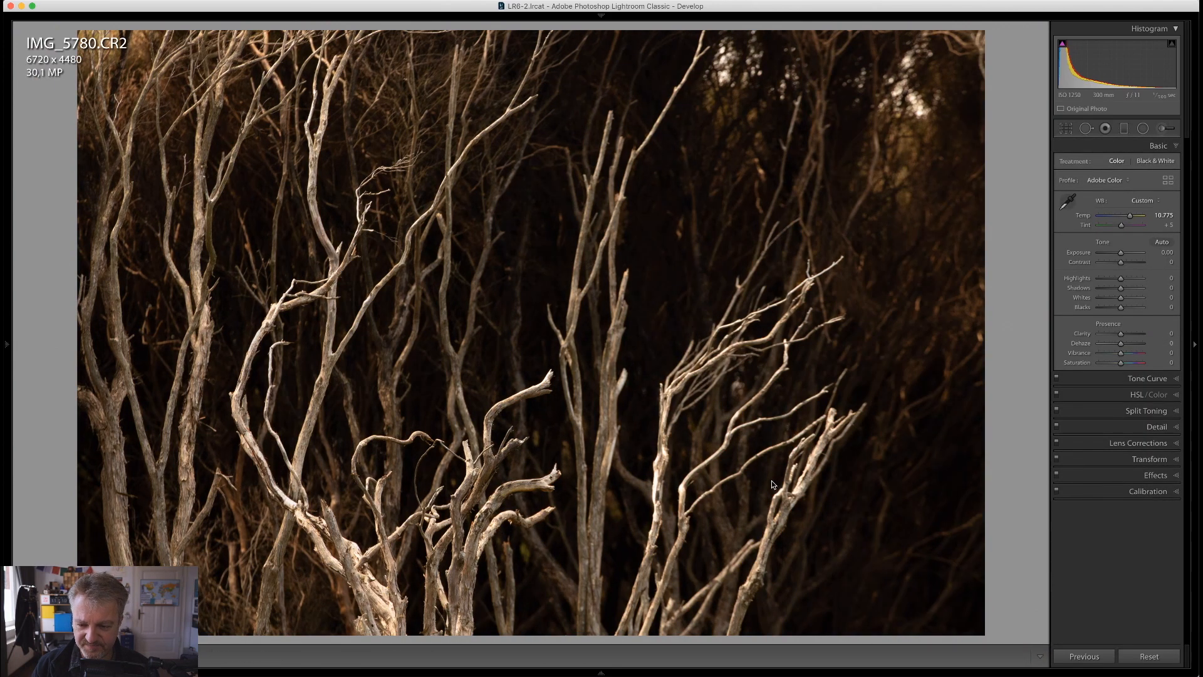
Compare the manually edited branches photo side by side with its automatically toned virtual copy
key(g)
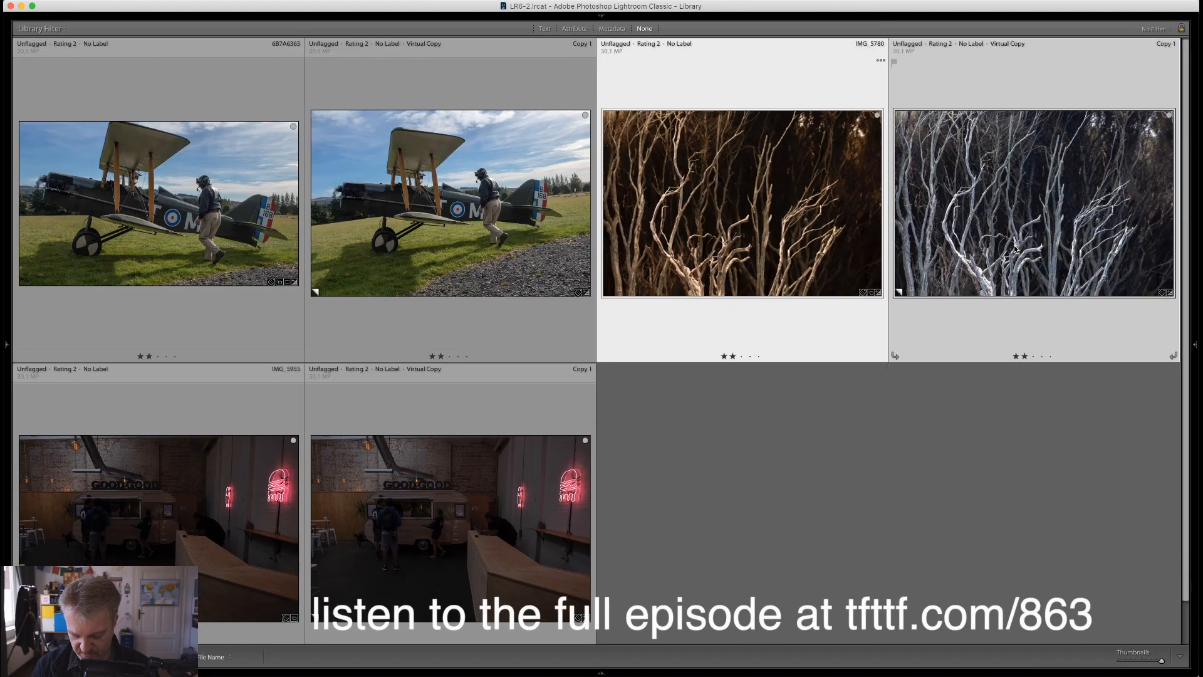
key(n)
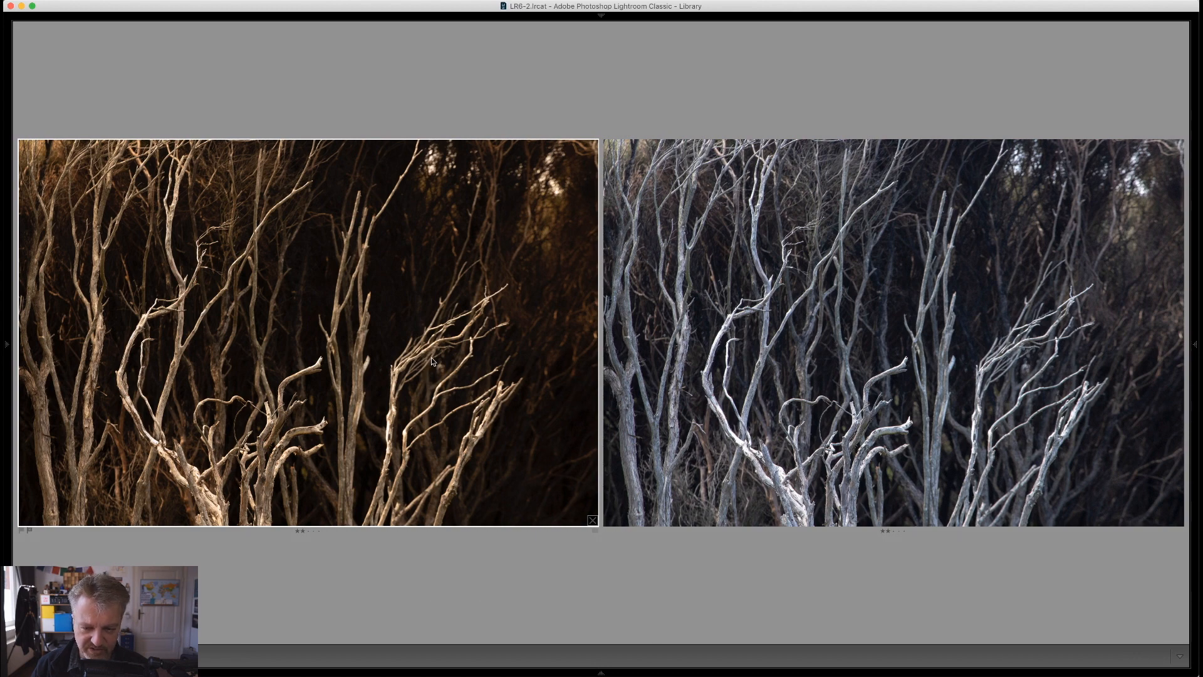
key(g)
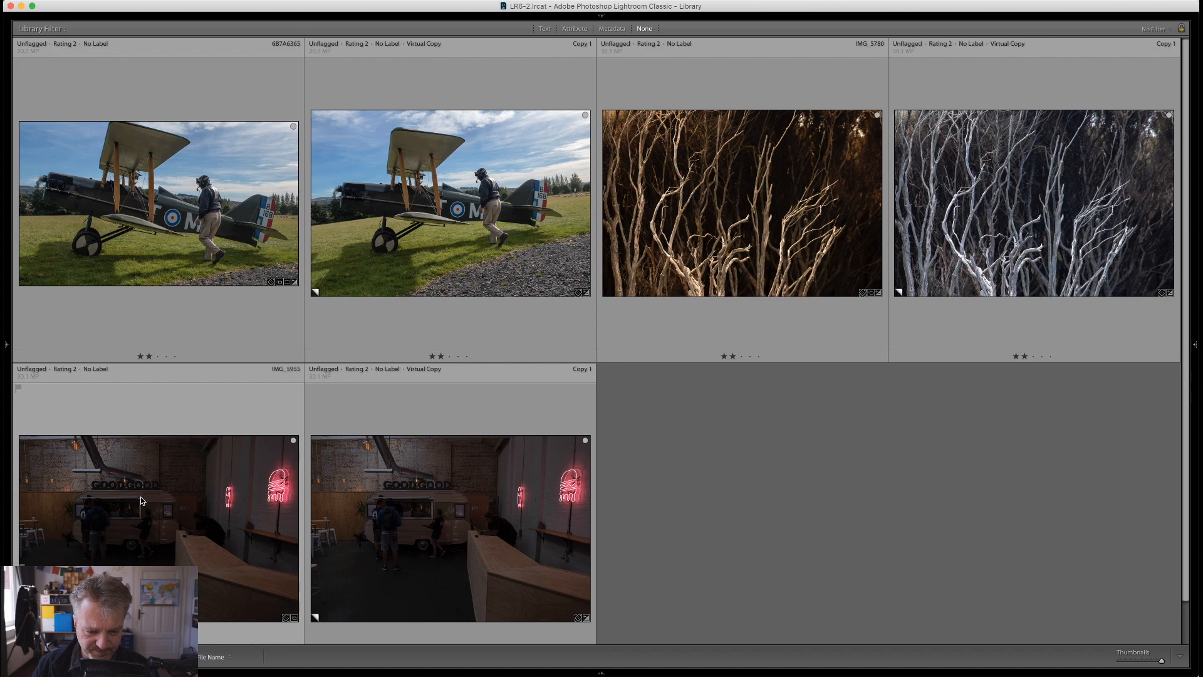
Open the dark food truck photo IMG_5955.CR2 for editing in Develop
double_click(374, 516)
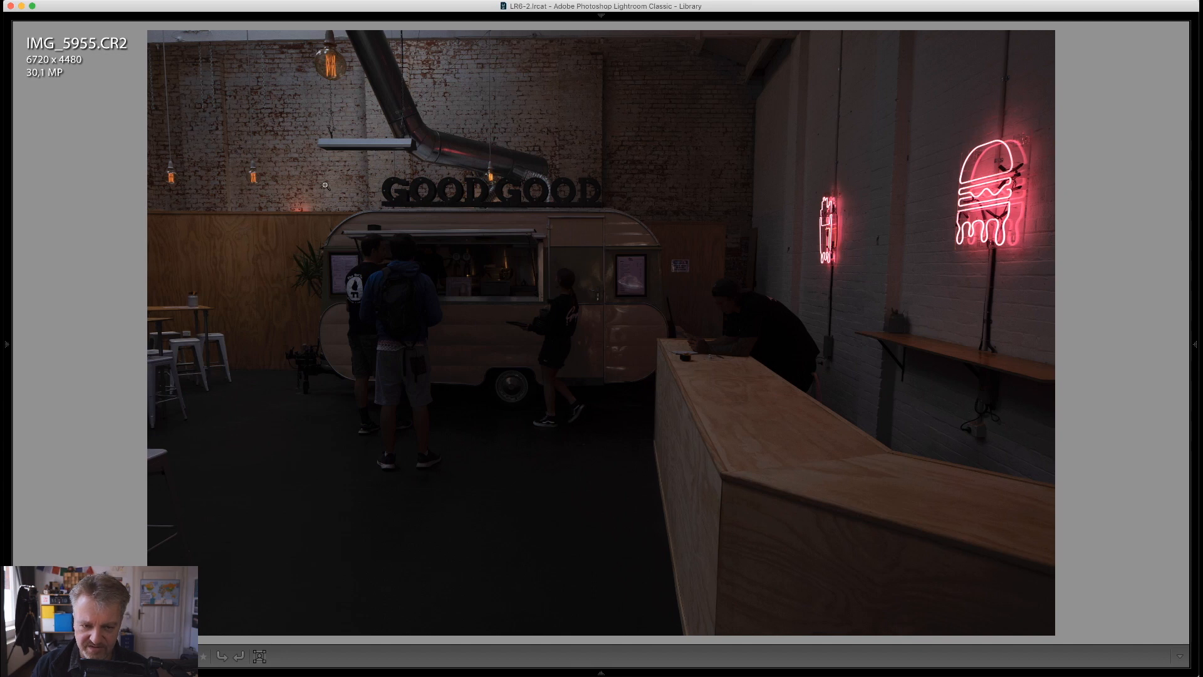
key(d)
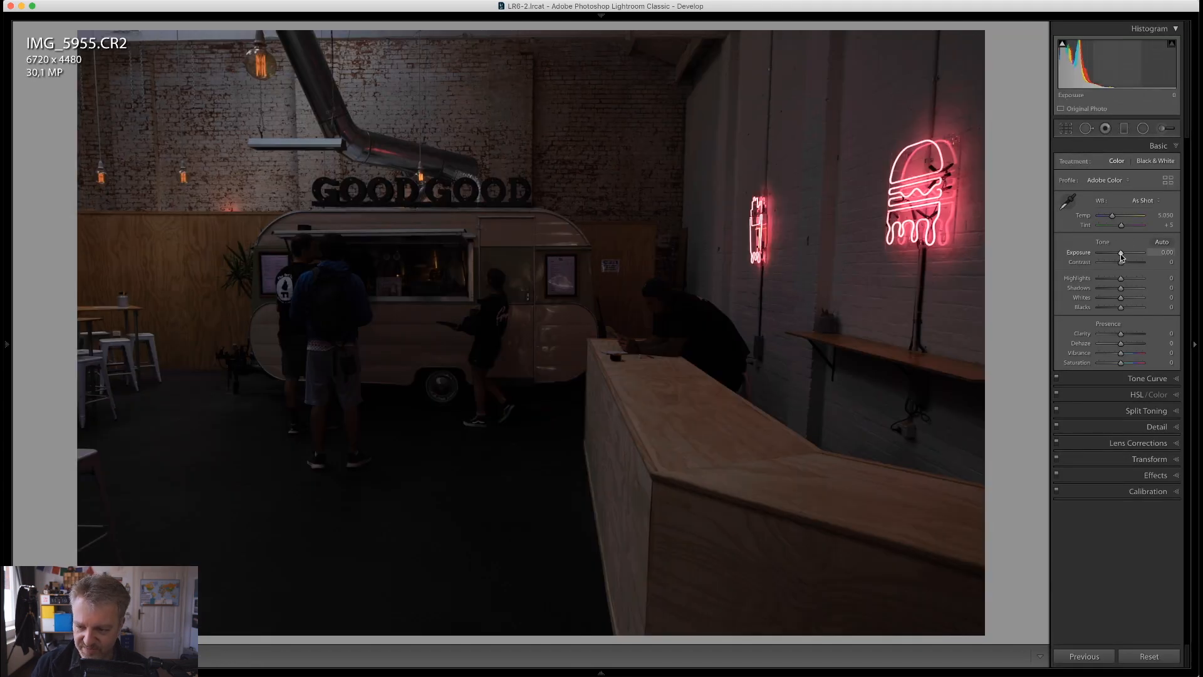
Try brightening the whole photo with an Exposure of +1.85, lower it to +0.25, and reset it
drag(1121, 257, 1129, 256)
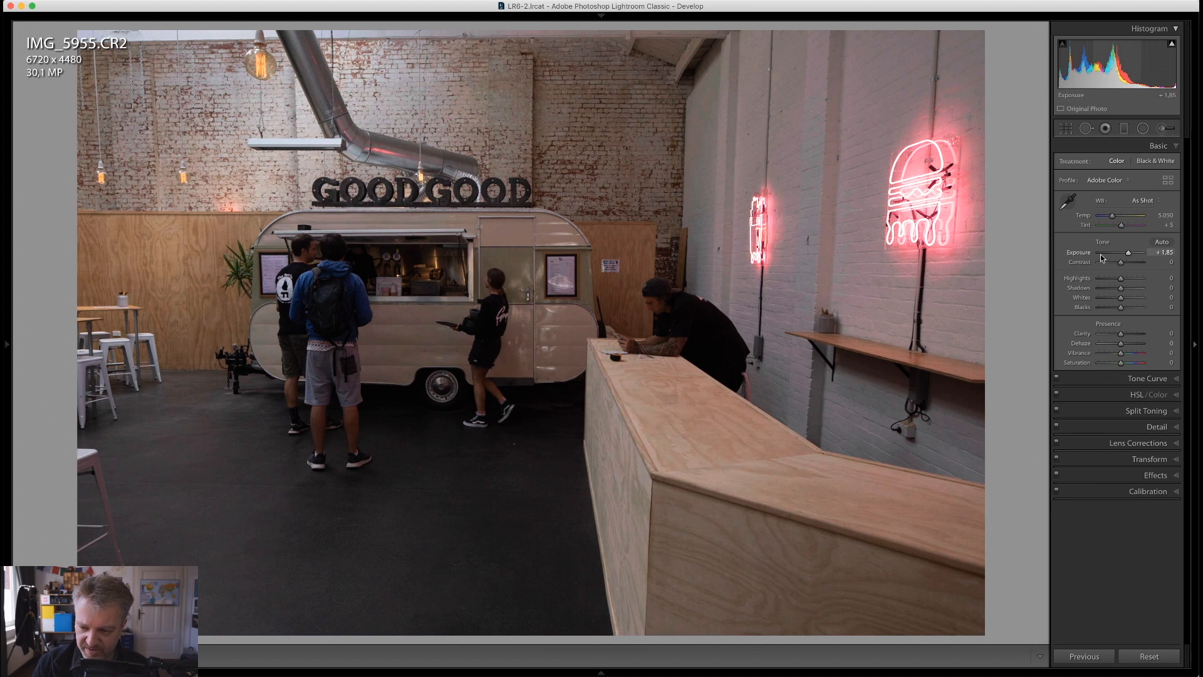
drag(1130, 254, 1122, 253)
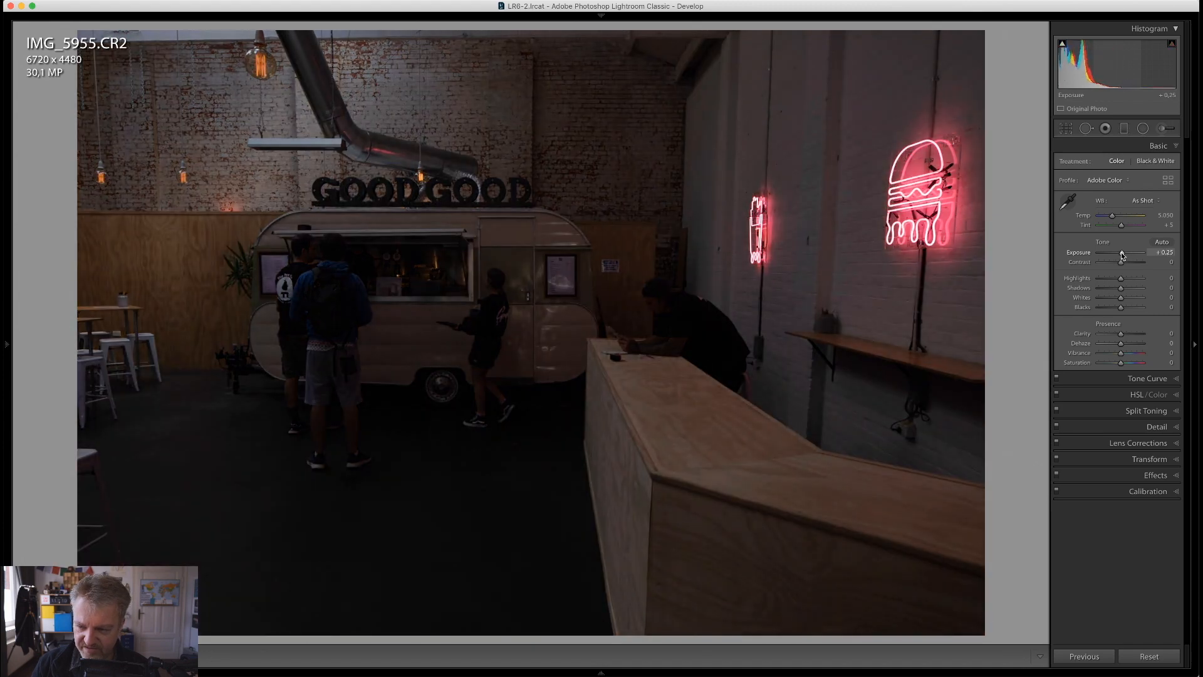
double_click(1078, 251)
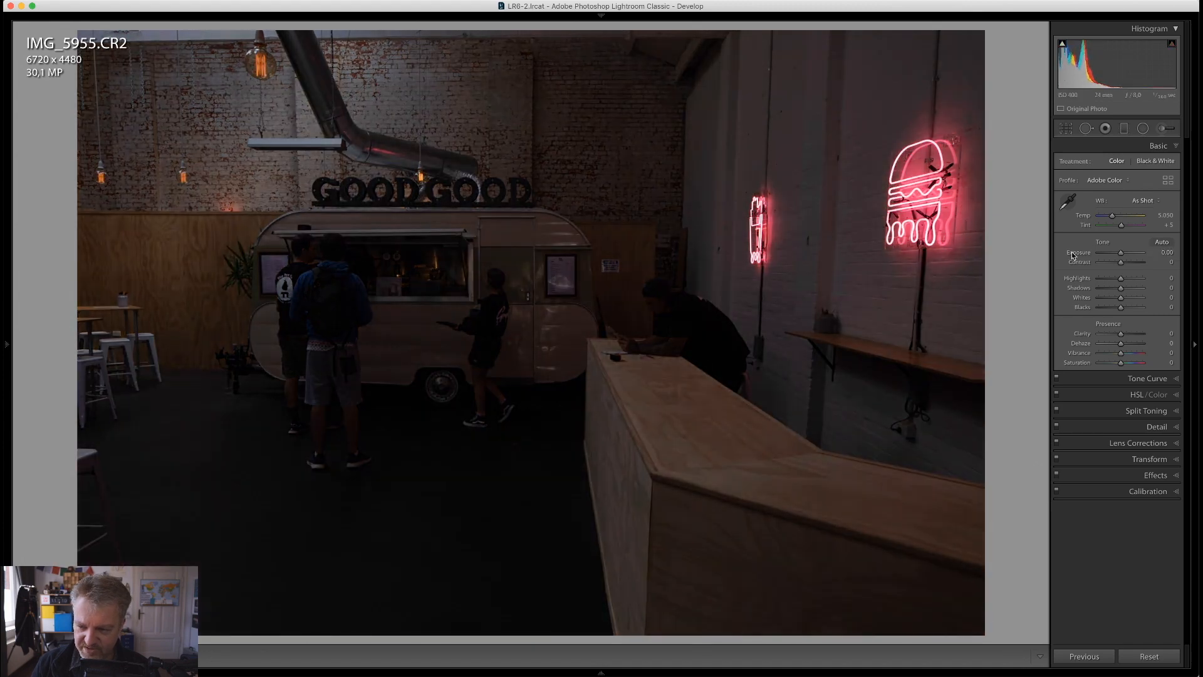
Inspect the neon signs up close and set the photo's overall Exposure to +0.20
click(912, 205)
drag(914, 204, 480, 85)
drag(704, 297, 740, 201)
click(524, 302)
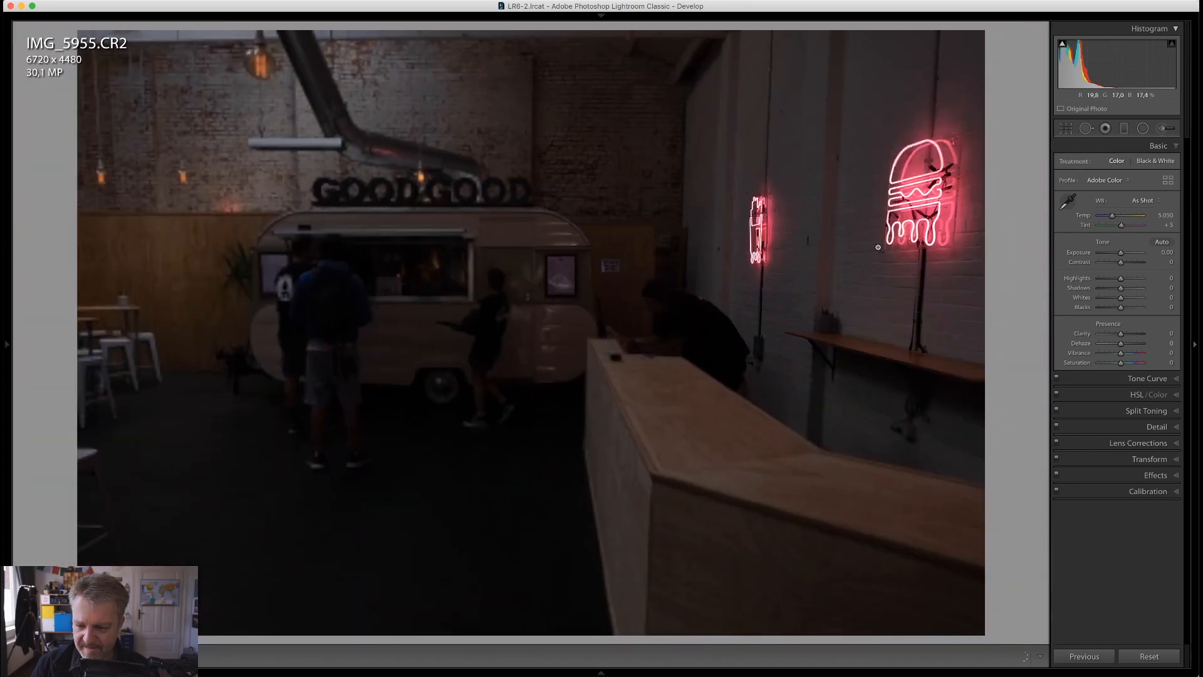
drag(1120, 252, 1122, 251)
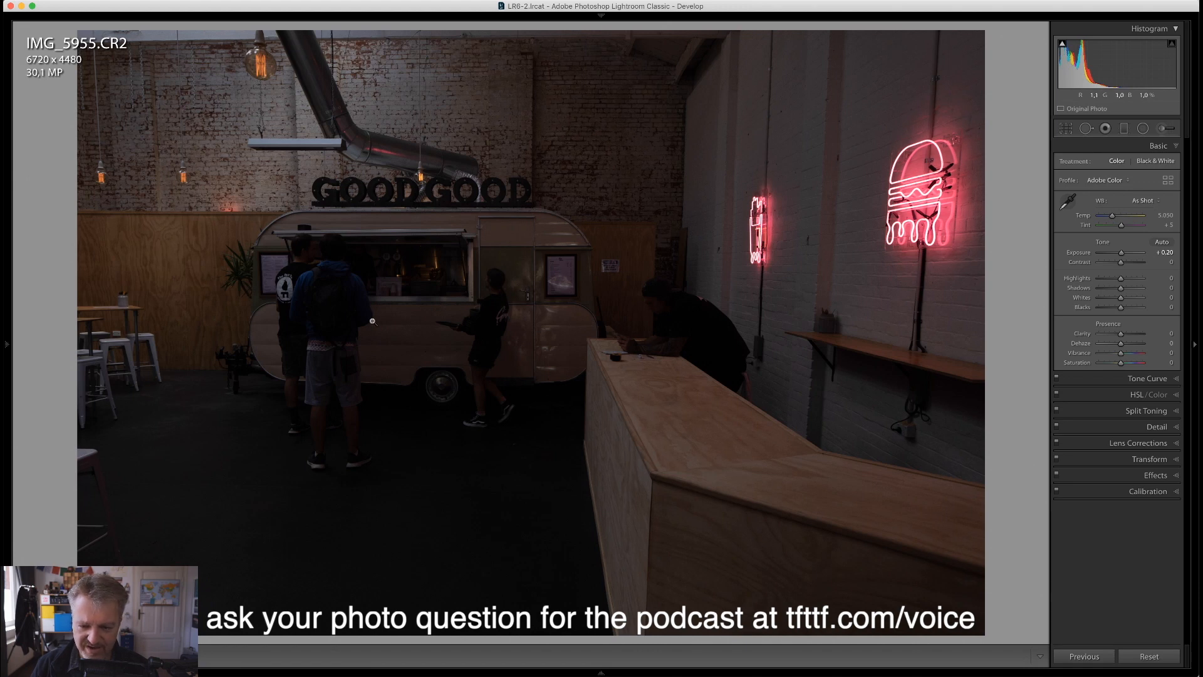
Create an adjustment brush mask with Shadows at 100 and paint over the people around the food truck and counter
click(1161, 129)
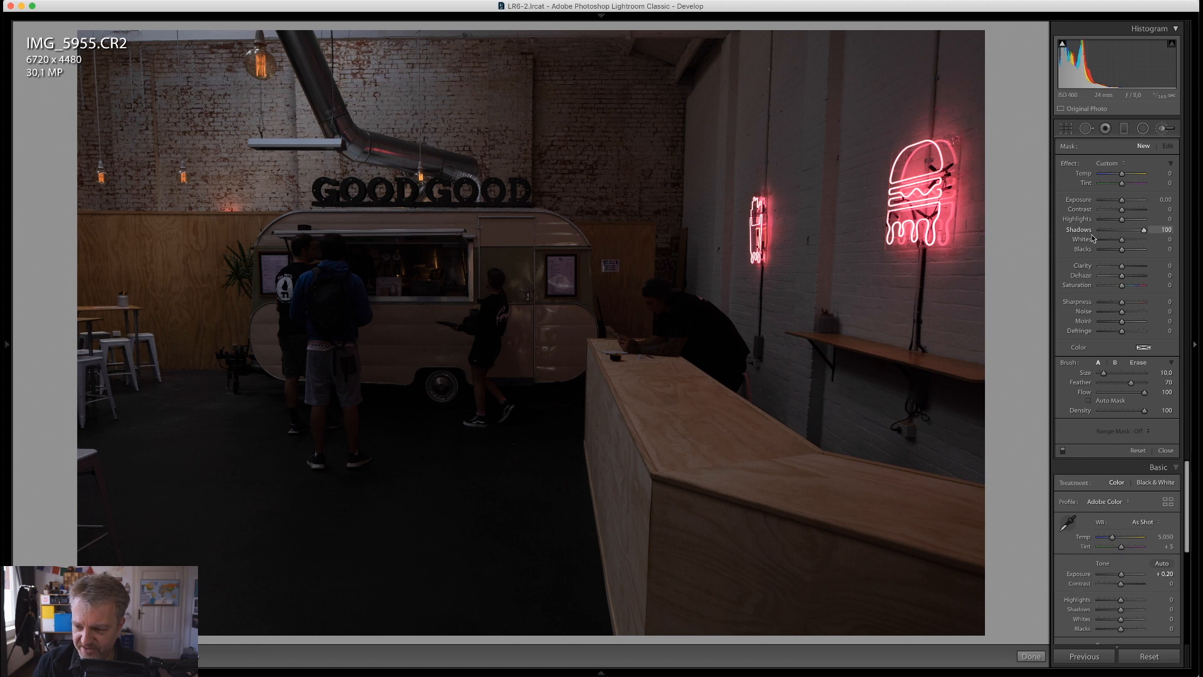
scroll(464, 282, up, 10)
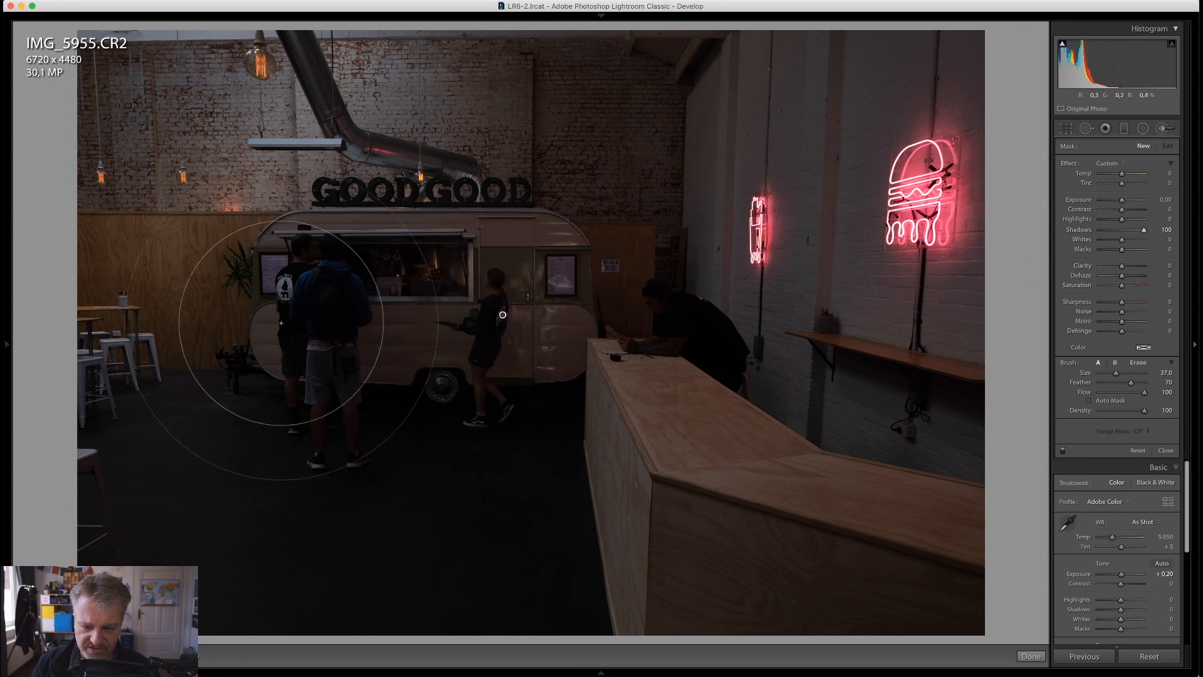
mouse_move(281, 323)
mouse_down()
mouse_move(500, 333)
mouse_move(272, 345)
mouse_move(342, 343)
mouse_move(349, 357)
mouse_move(334, 324)
mouse_move(348, 375)
mouse_up()
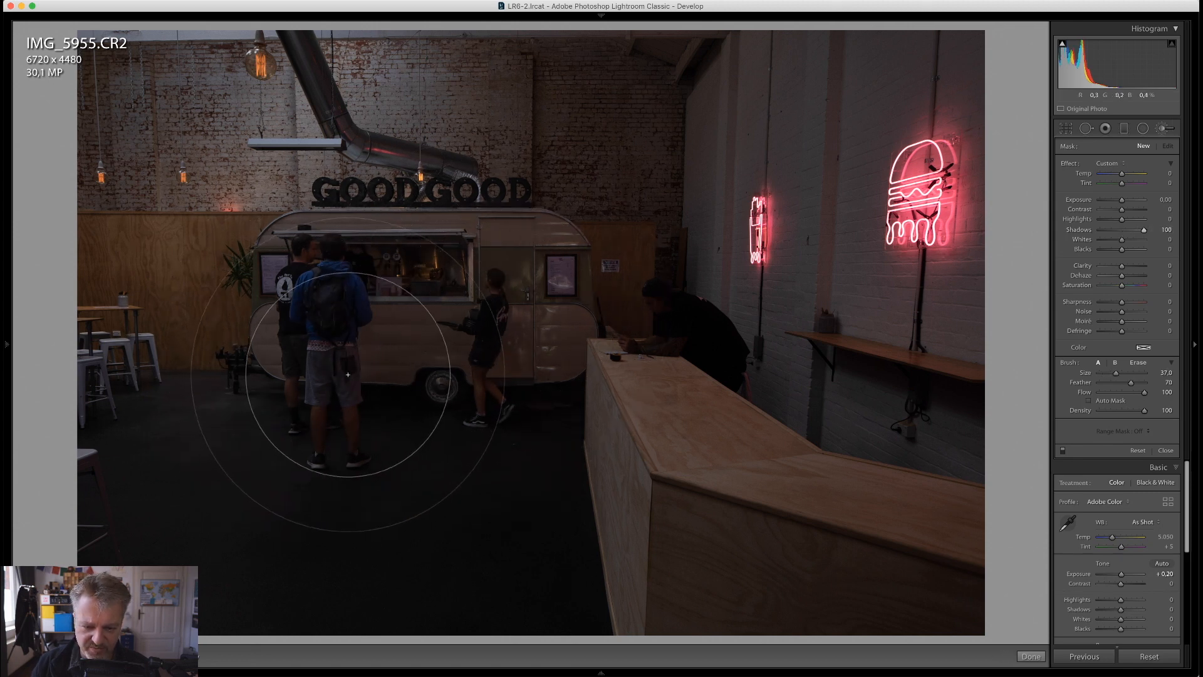
mouse_move(502, 315)
mouse_down()
mouse_move(808, 384)
mouse_move(352, 357)
mouse_move(672, 342)
mouse_move(658, 300)
mouse_move(717, 357)
mouse_move(644, 282)
mouse_move(652, 295)
mouse_up()
scroll(671, 326, down, 5)
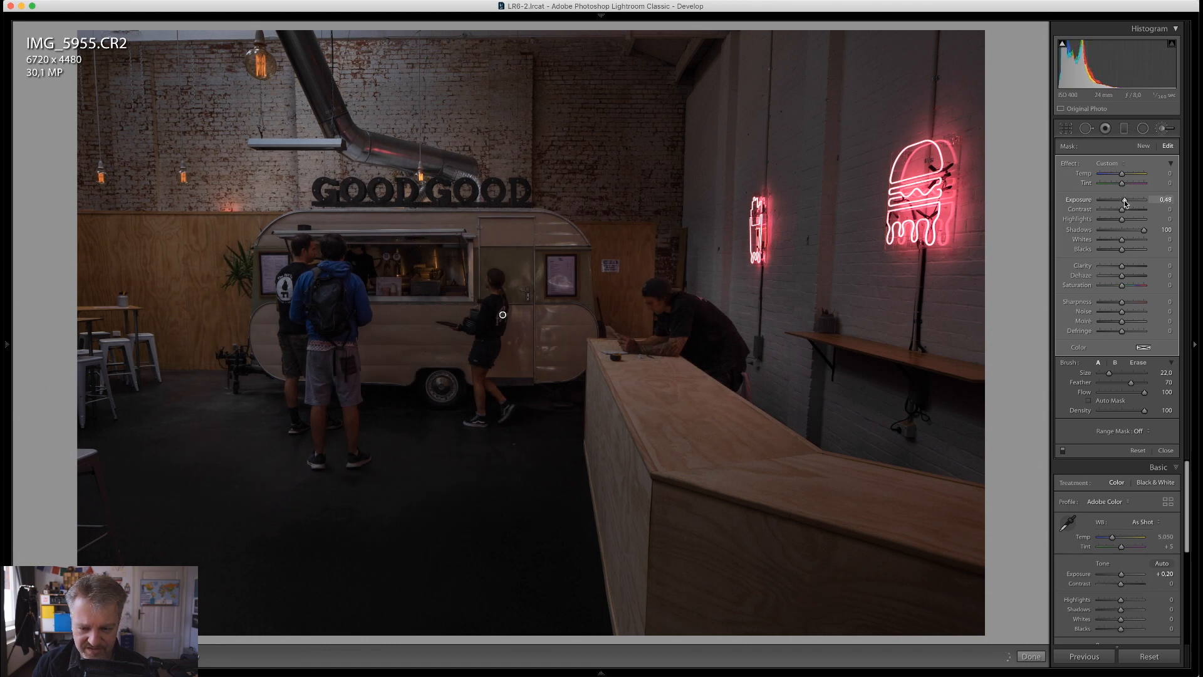
Set the people mask's Exposure to 0.47, then paint over the two standing men's legs and erase the mask from the dark floor
drag(1125, 201, 1124, 202)
scroll(279, 426, up, 8)
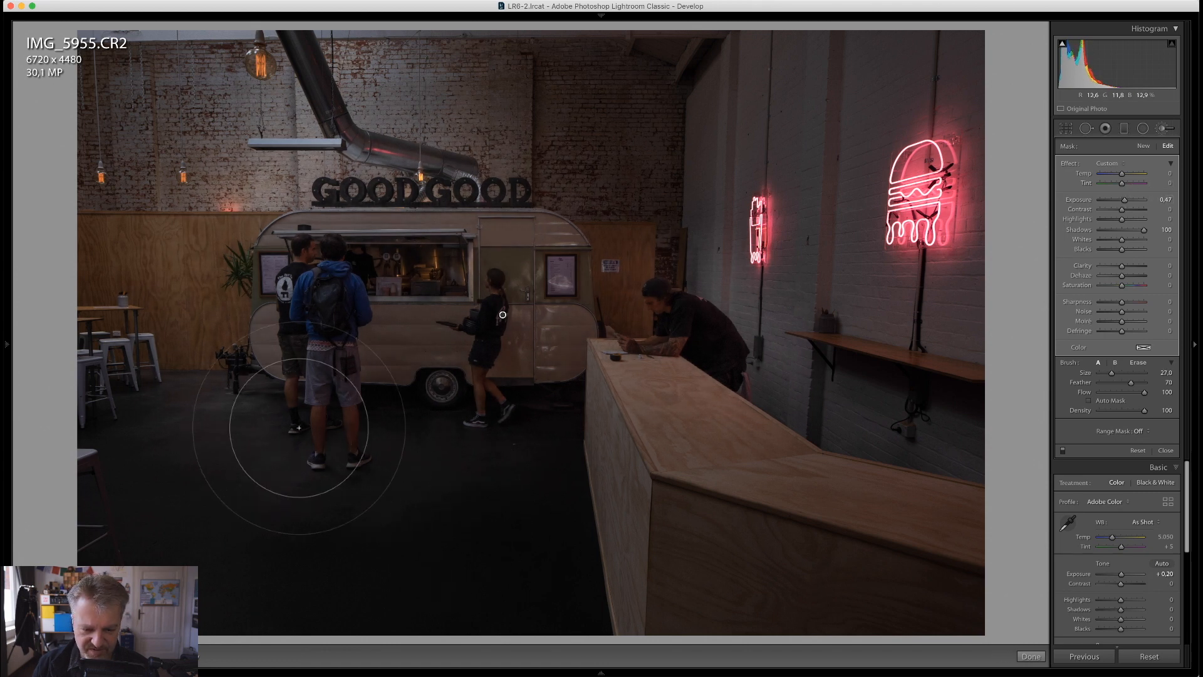
mouse_move(278, 397)
mouse_down()
mouse_move(450, 467)
mouse_move(500, 384)
mouse_move(461, 403)
mouse_move(224, 371)
mouse_move(374, 388)
mouse_move(465, 351)
mouse_move(383, 416)
mouse_move(338, 411)
mouse_move(333, 454)
mouse_up()
key(alt)
scroll(154, 483, up, 15)
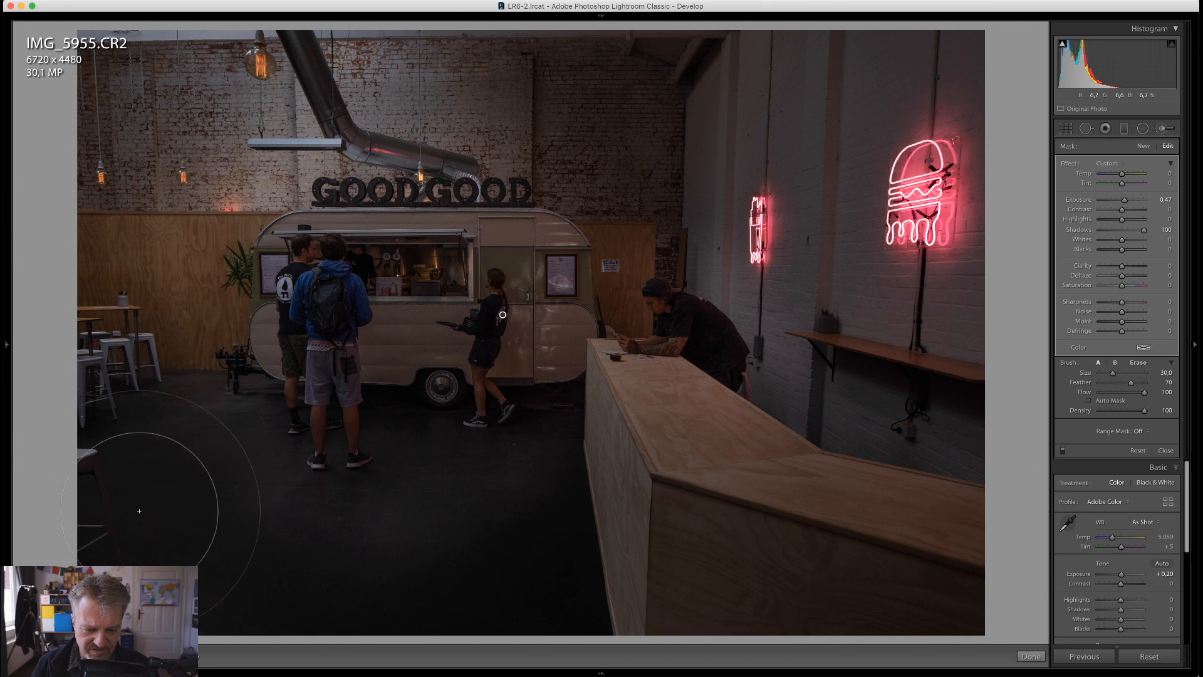
key(alt)
scroll(159, 520, up, 4)
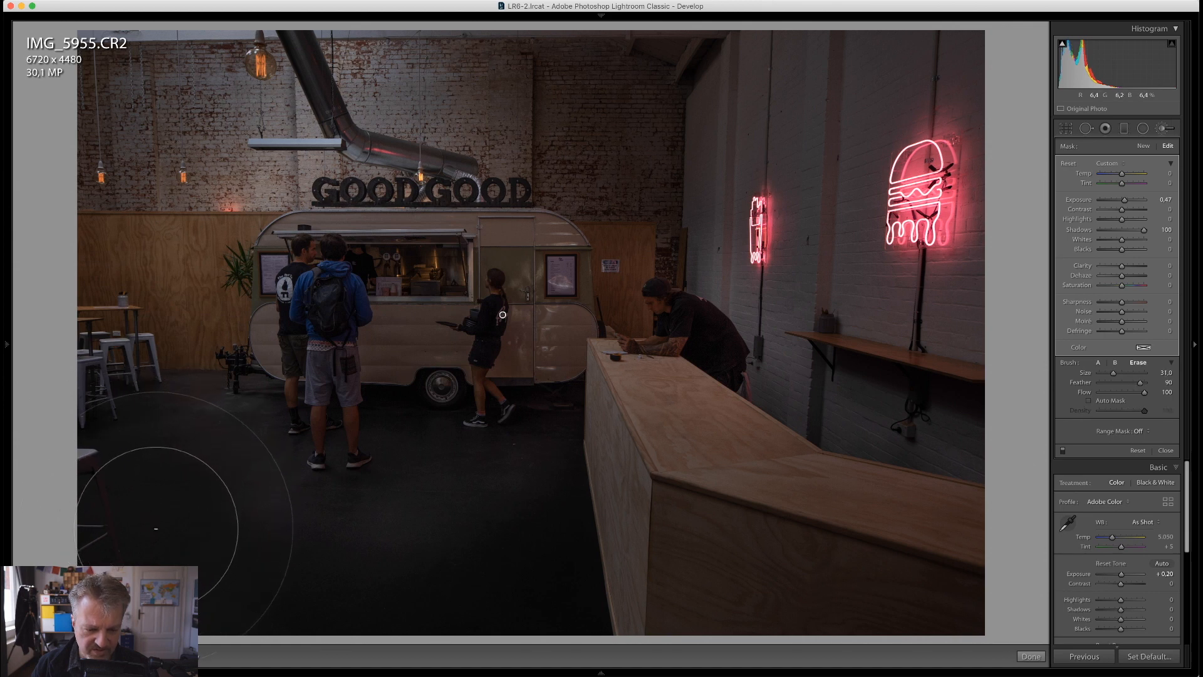
scroll(156, 539, down, 4)
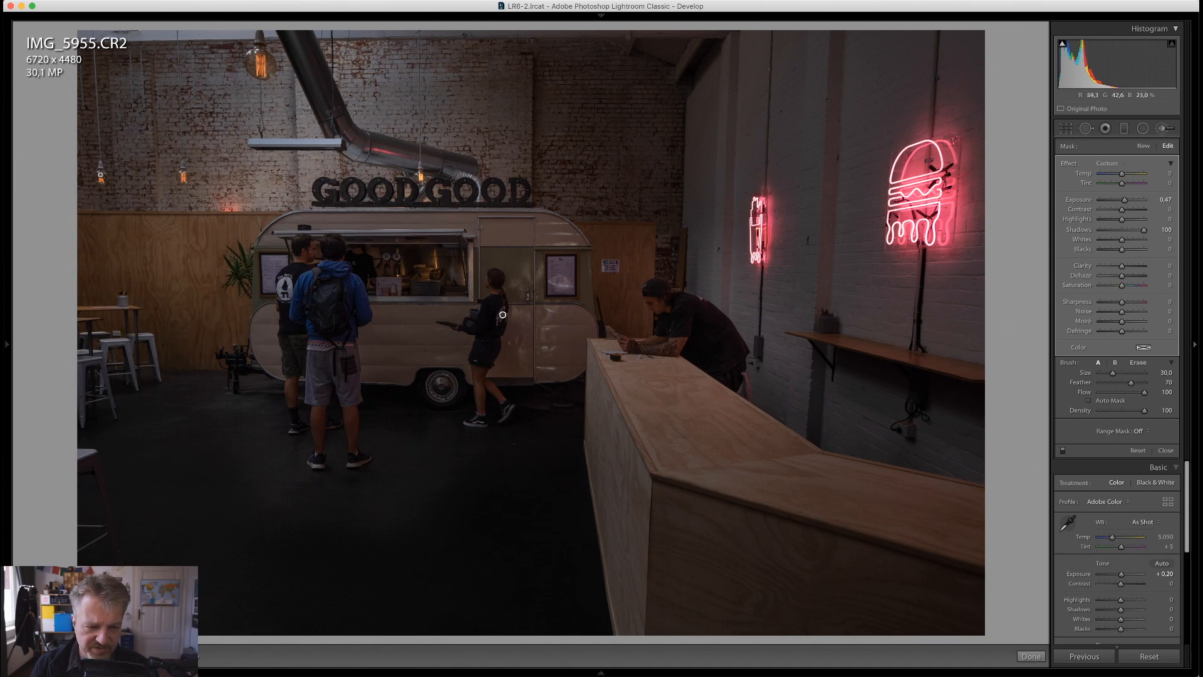
Create a new adjustment brush mask on the leftmost hanging light bulb with Highlights at 100 and Exposure at 0.76
key(z)
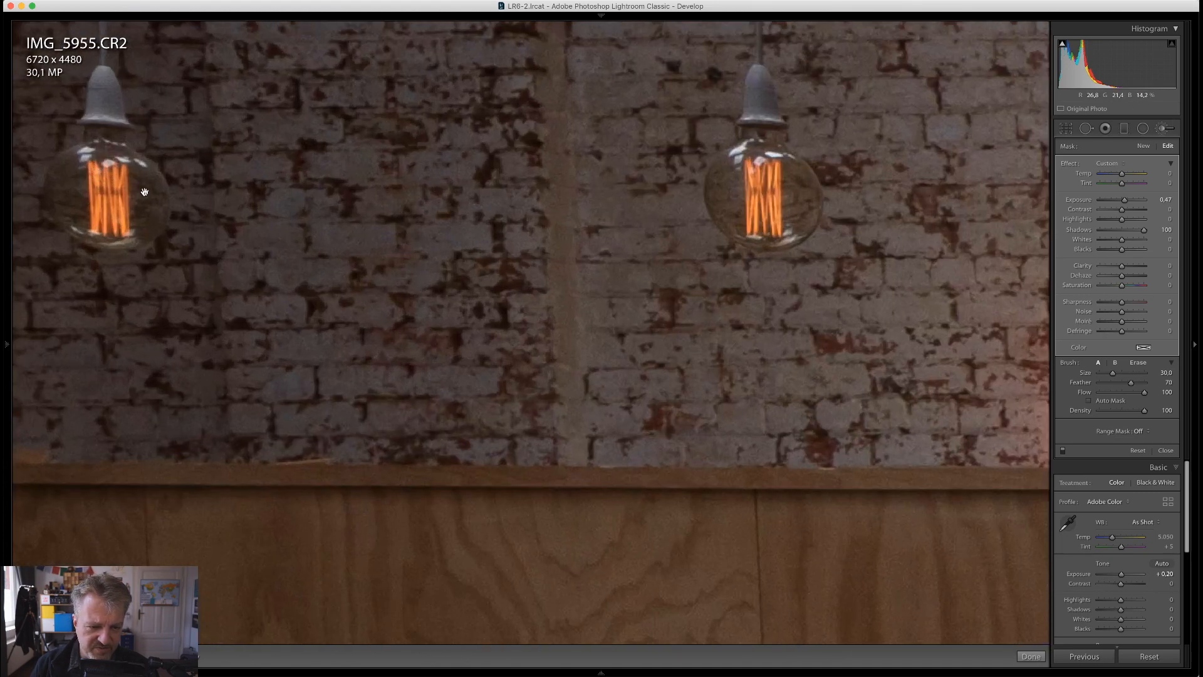
click(1144, 145)
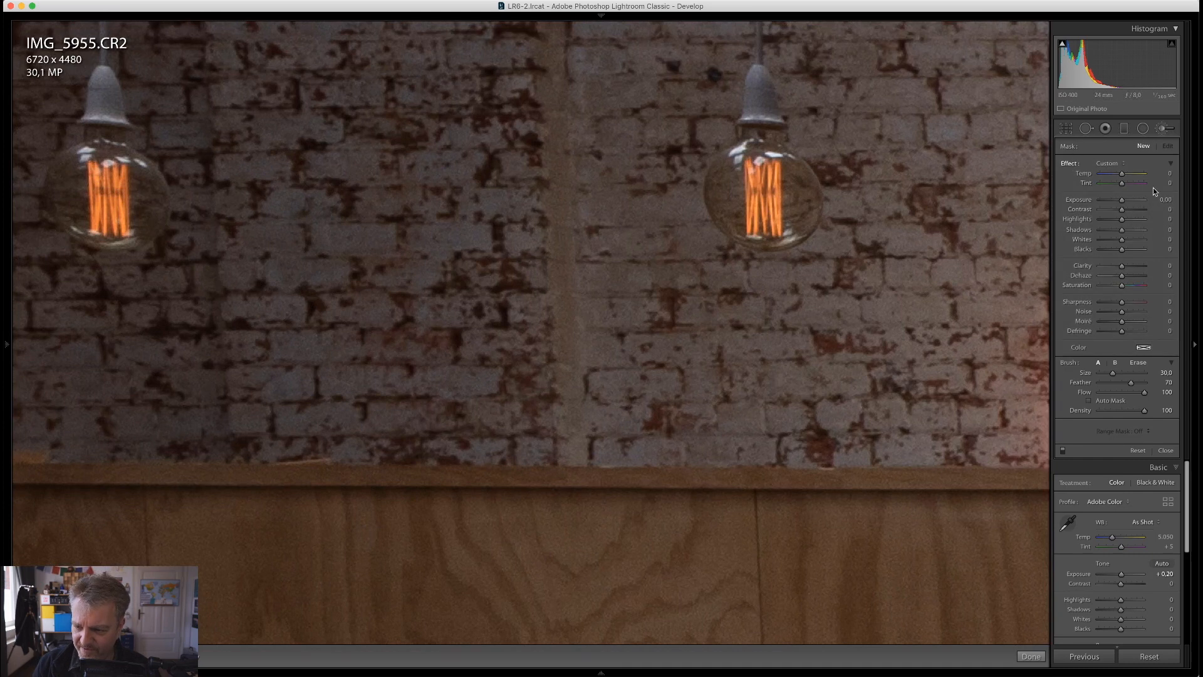
scroll(110, 185, down, 7)
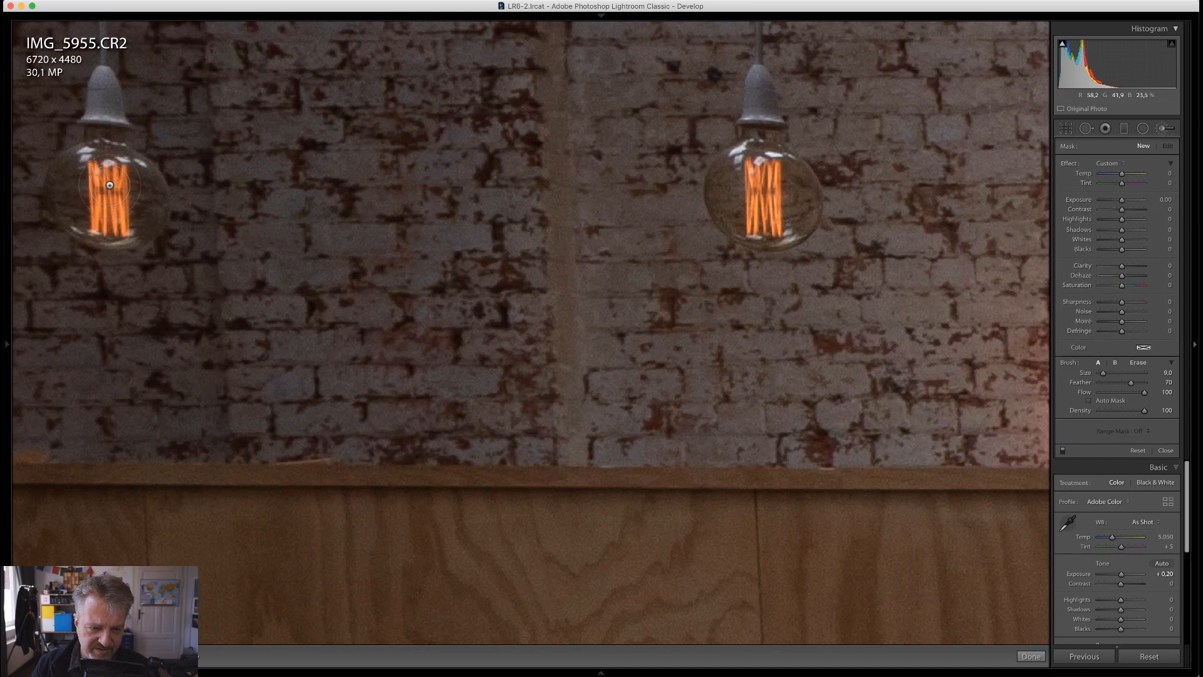
click(110, 189)
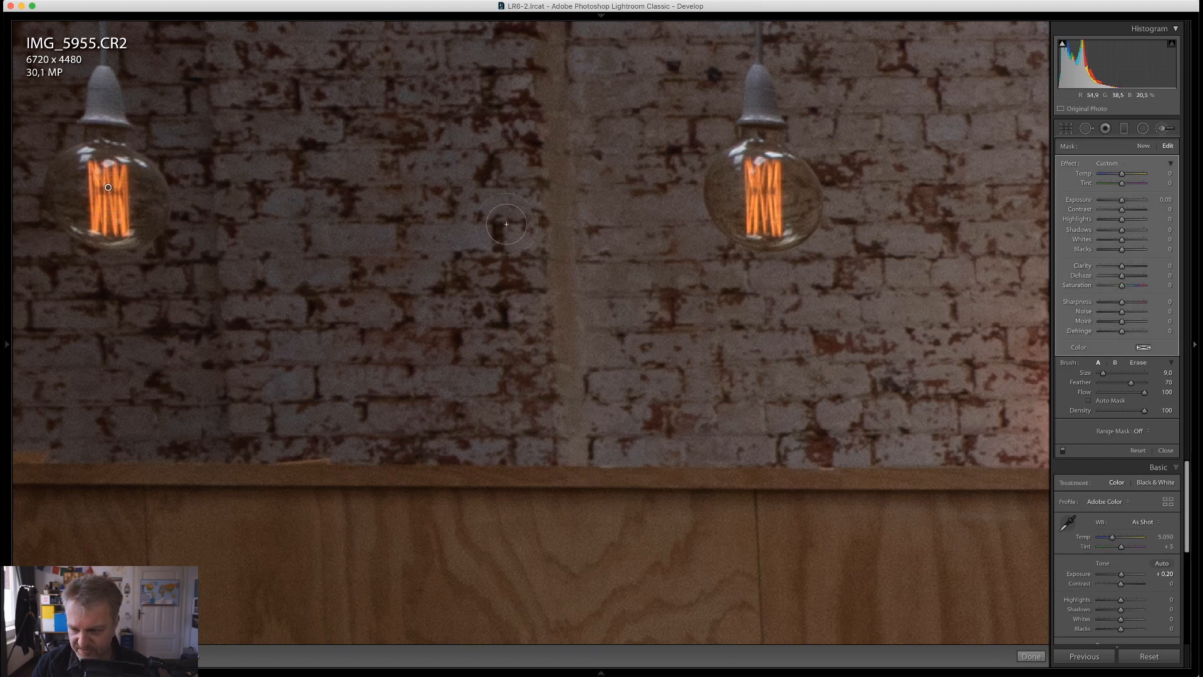
drag(1122, 220, 1152, 223)
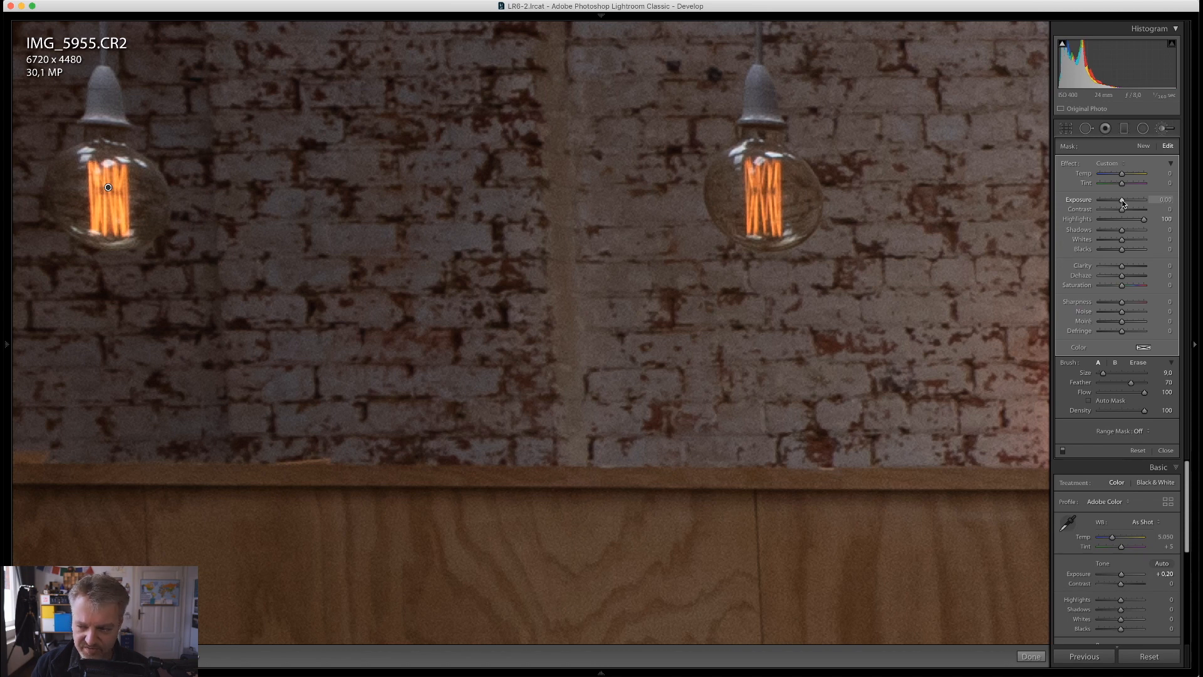
drag(1123, 201, 1127, 202)
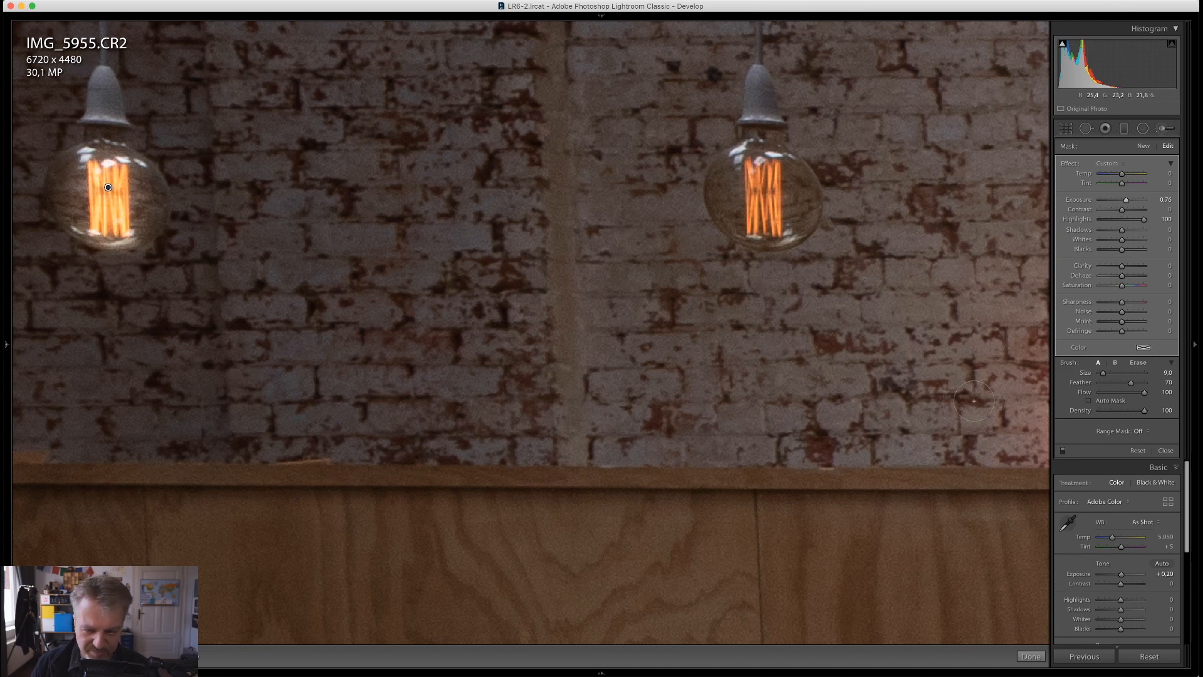
Limit the bulb mask to the sampled filament color with a Color range mask Amount of 56, and raise its Exposure to 1.17
click(1139, 431)
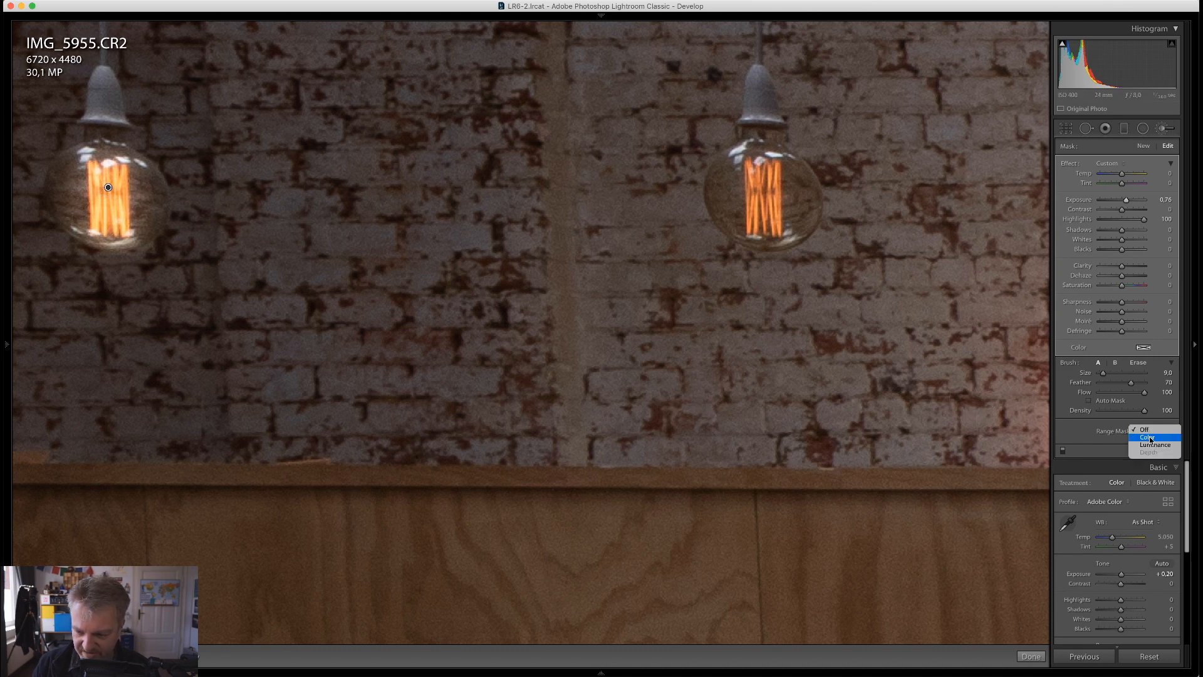
click(1150, 438)
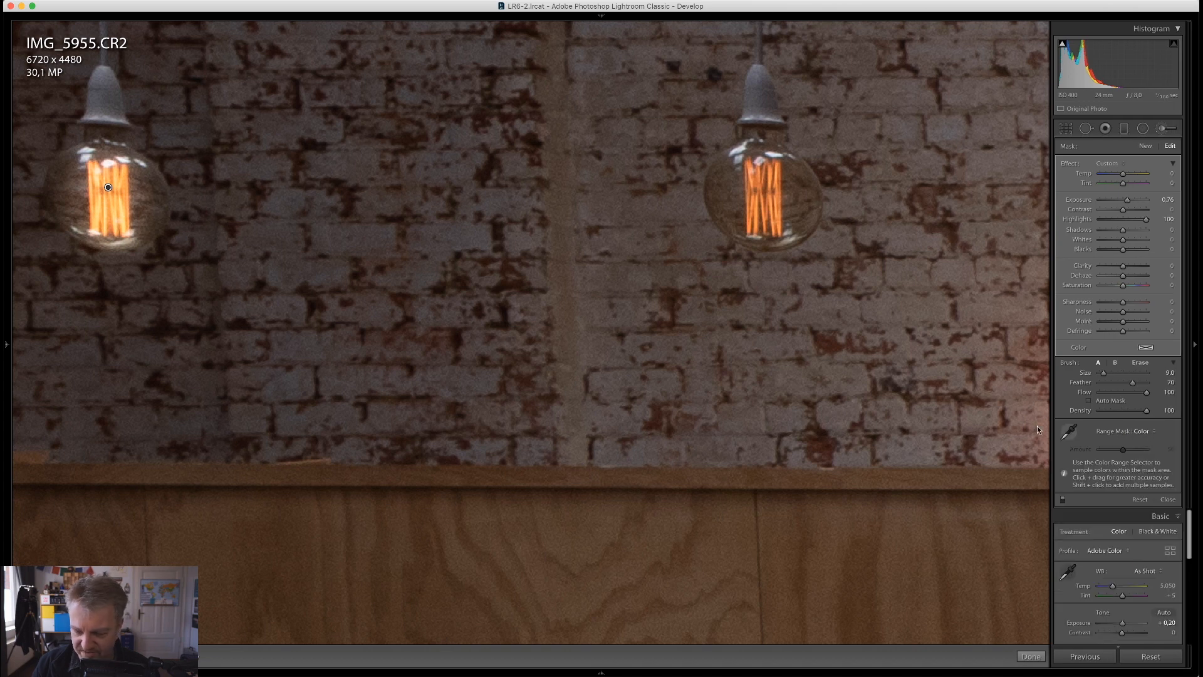
click(1068, 431)
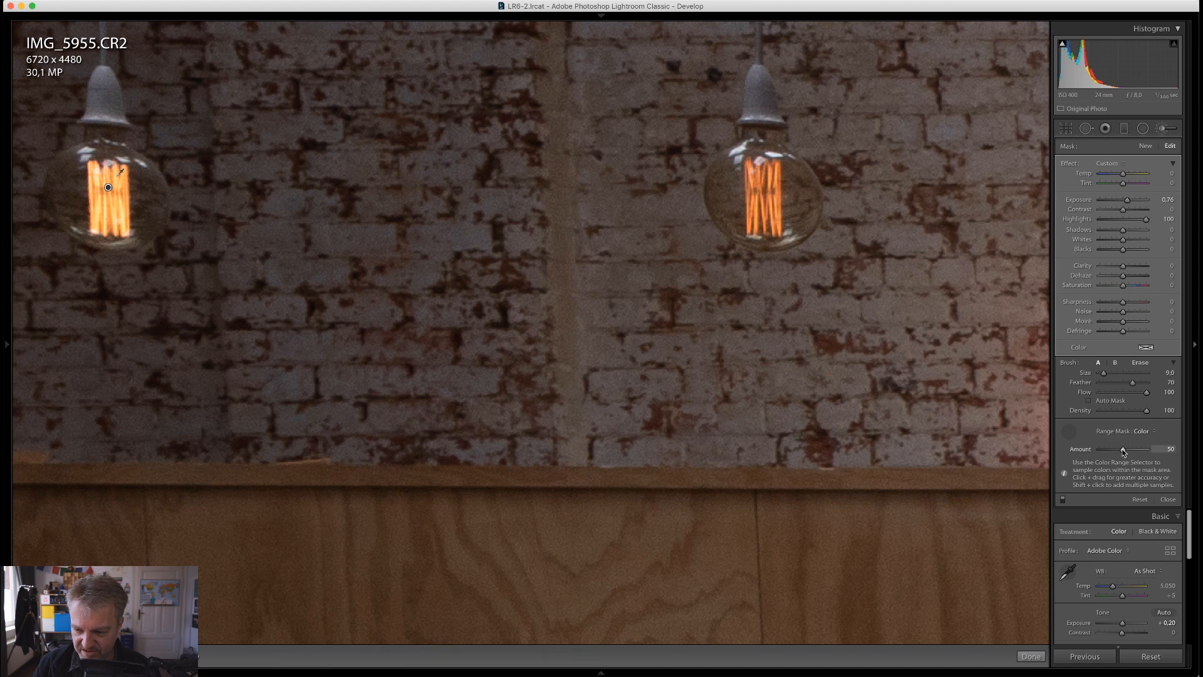
mouse_move(1123, 449)
mouse_down()
mouse_move(1088, 451)
mouse_move(1120, 452)
mouse_up()
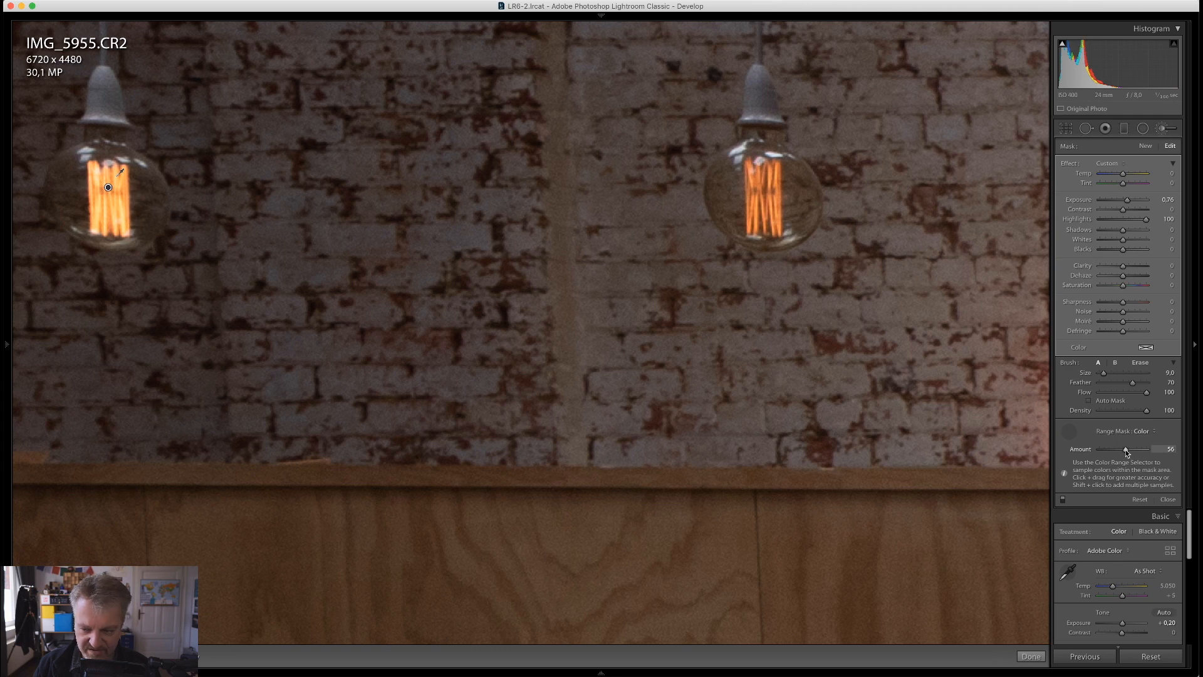
drag(1127, 200, 1133, 207)
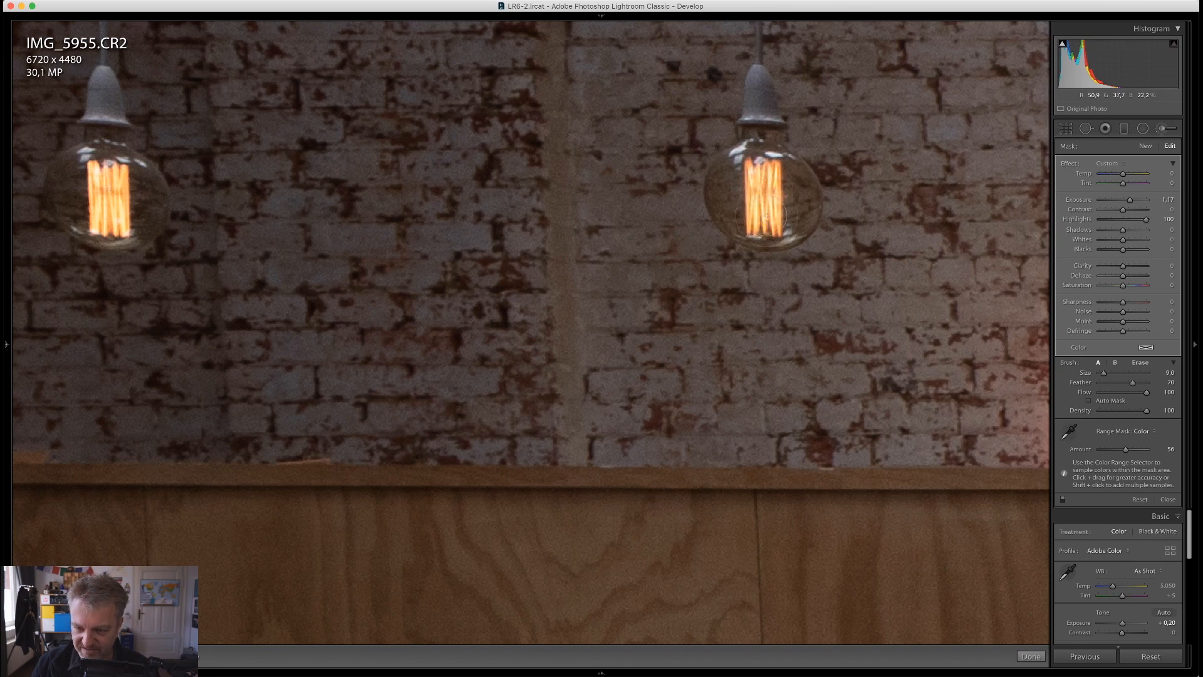
Extend the bulb mask by painting over the neighboring hanging bulb and the filament of the large bulb beside the duct
drag(801, 179, 148, 398)
drag(587, 124, 845, 405)
click(674, 345)
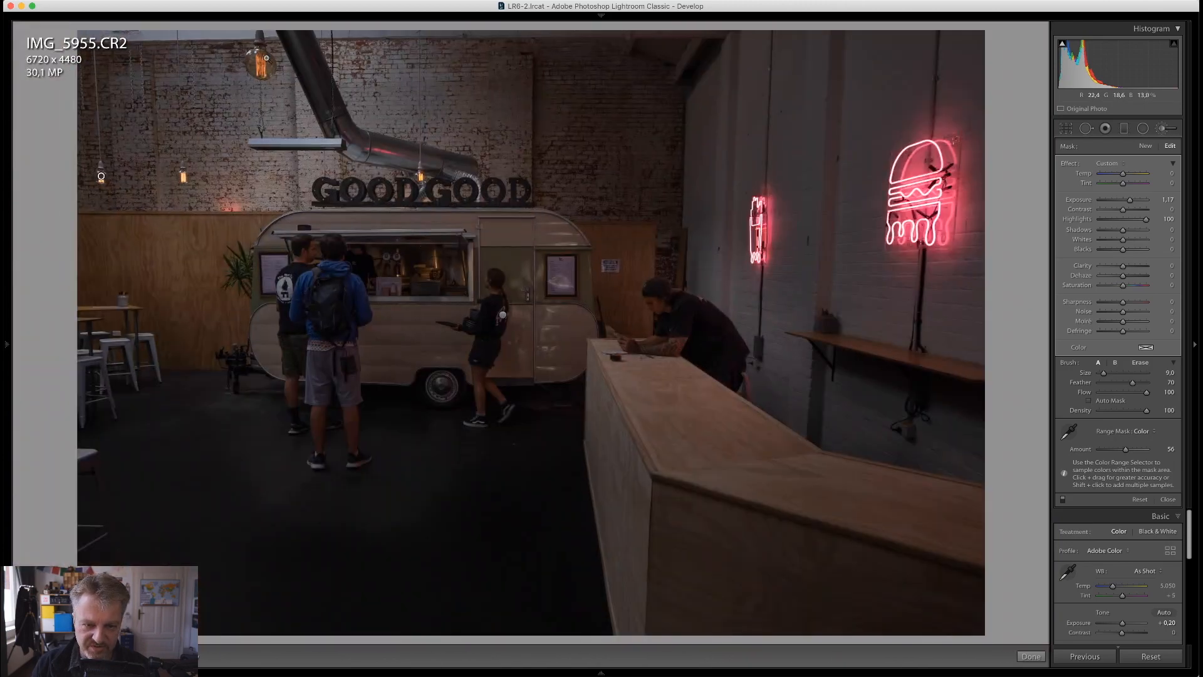
click(258, 50)
drag(232, 87, 287, 237)
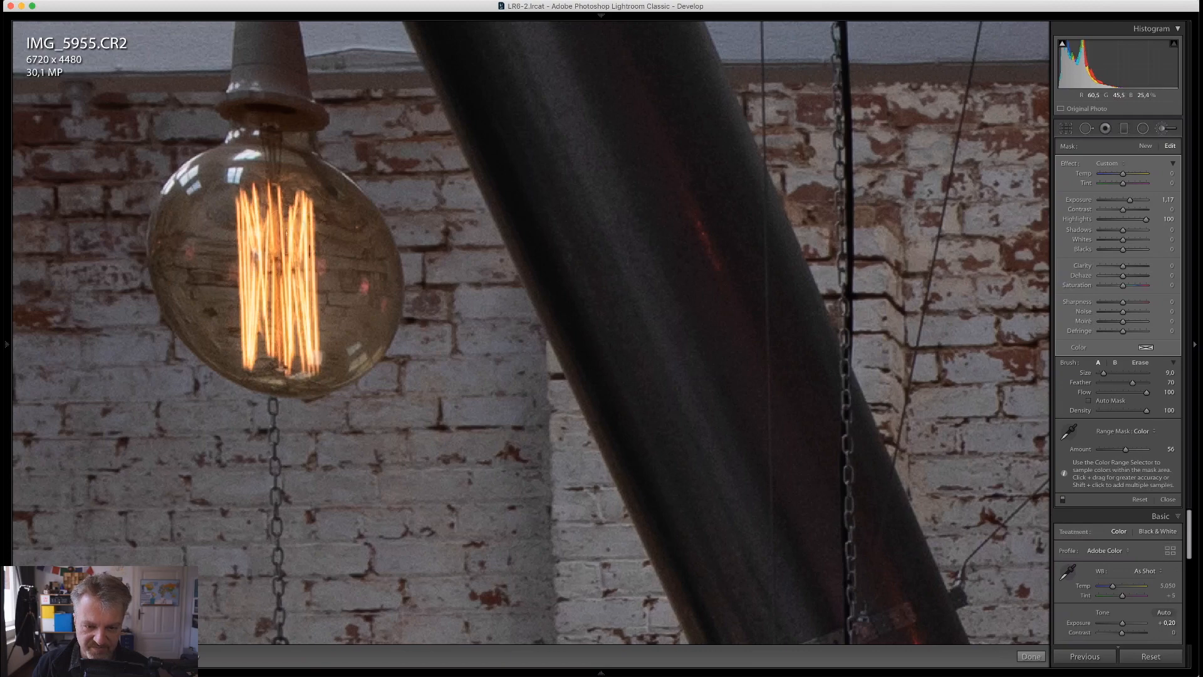
drag(267, 221, 290, 353)
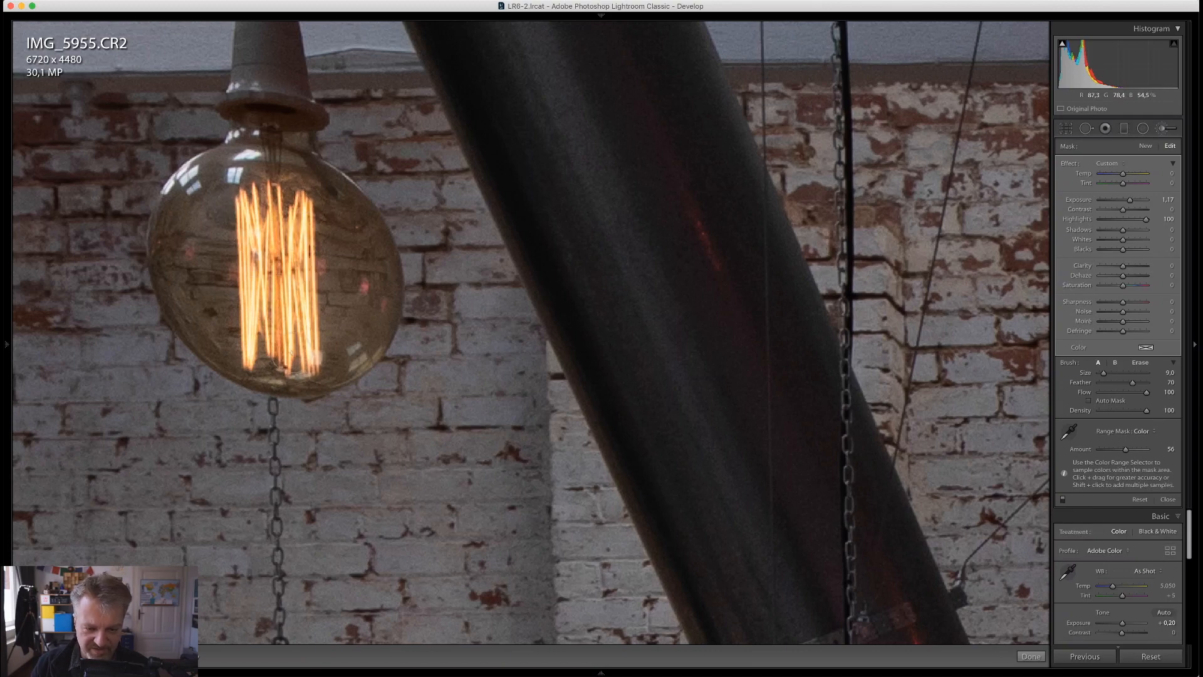
key(z)
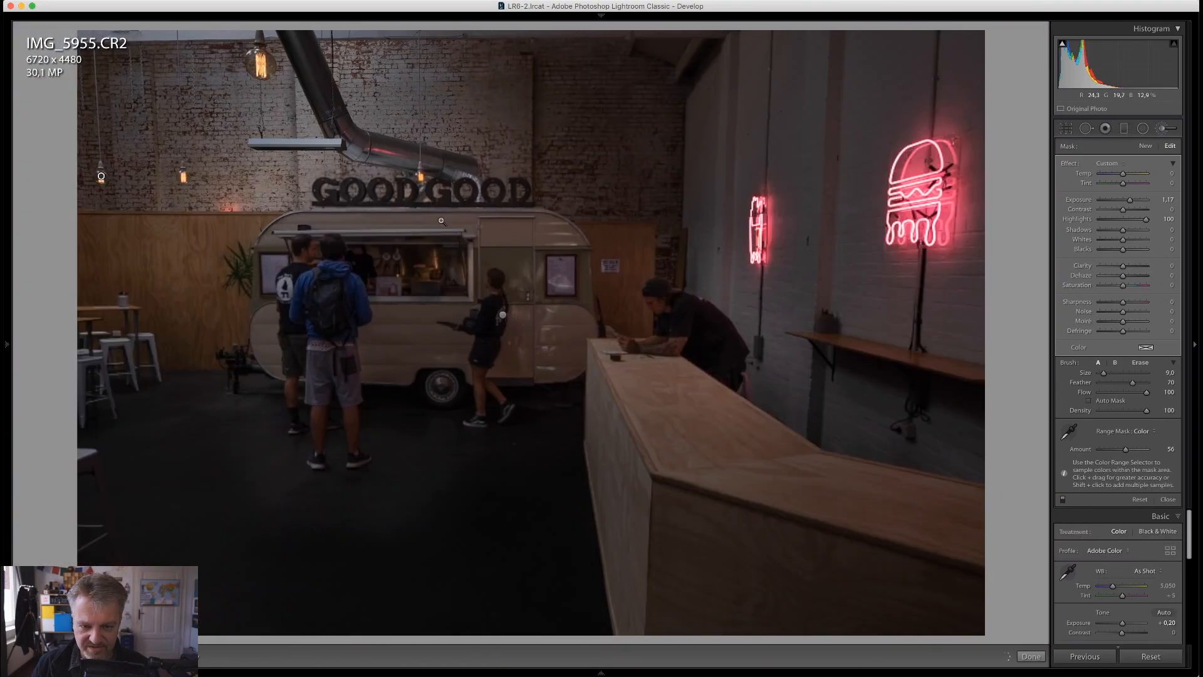
Brush the bulb mask onto the bulb behind the GOOD GOOD sign, undoing a brush stroke along the way
key(z)
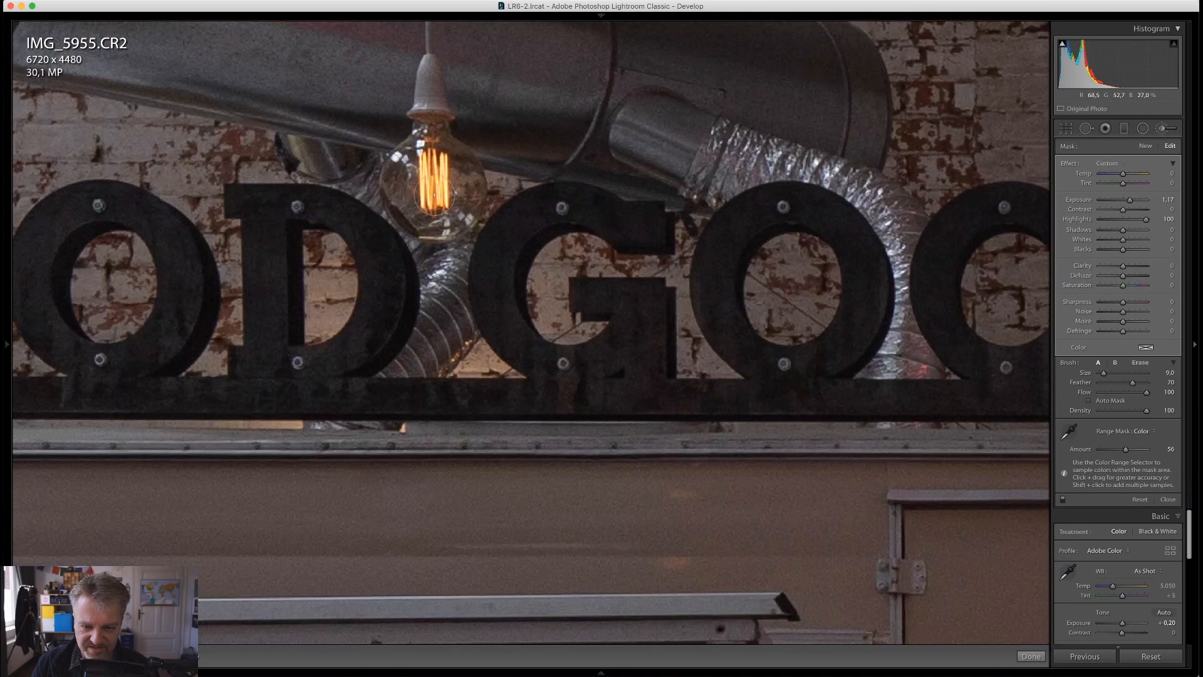
mouse_move(434, 194)
mouse_down()
mouse_move(435, 161)
mouse_move(440, 214)
mouse_move(434, 202)
mouse_up()
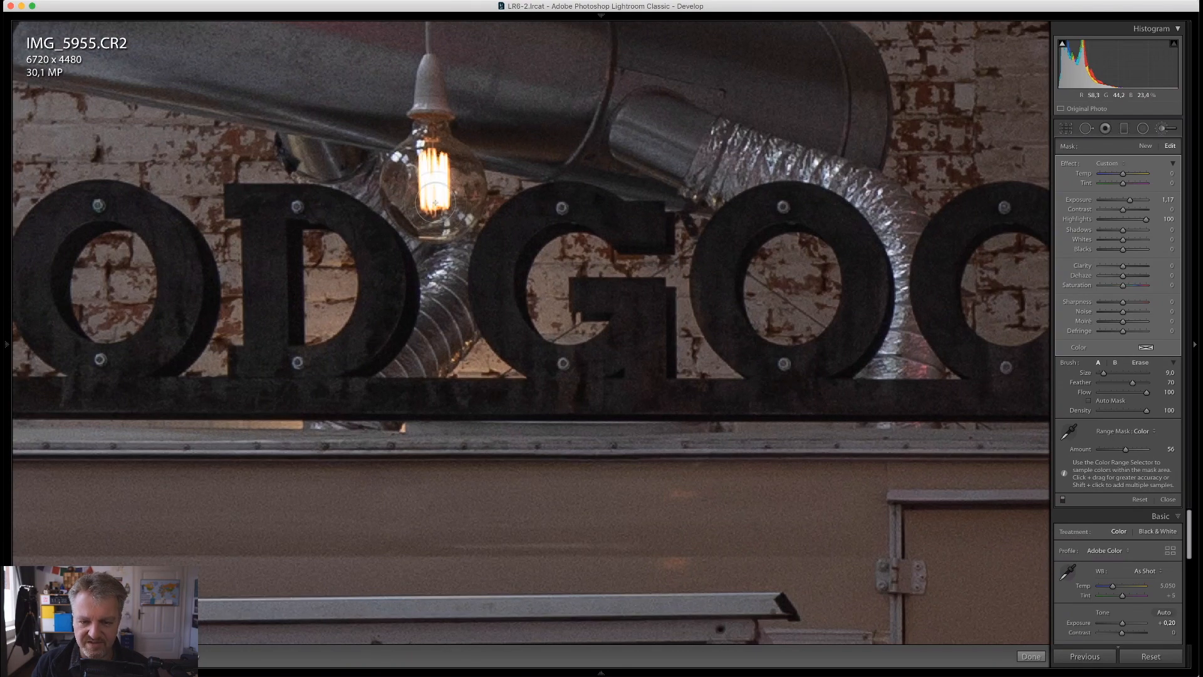
click(531, 203)
key(super+z)
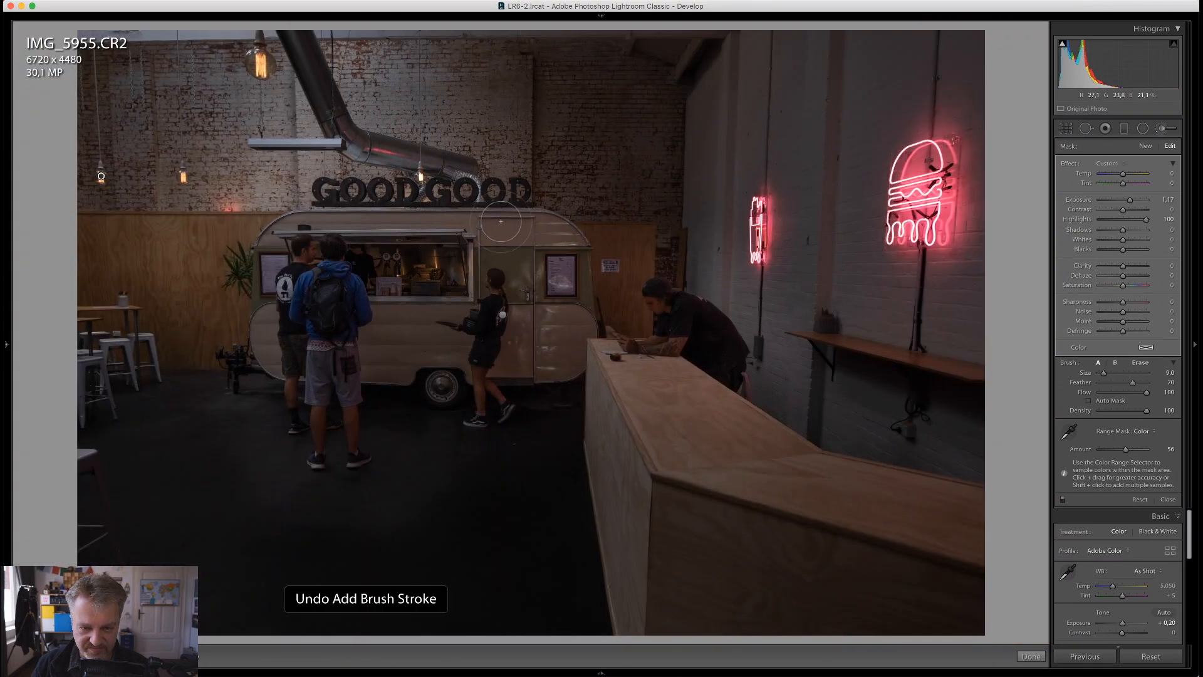
click(427, 179)
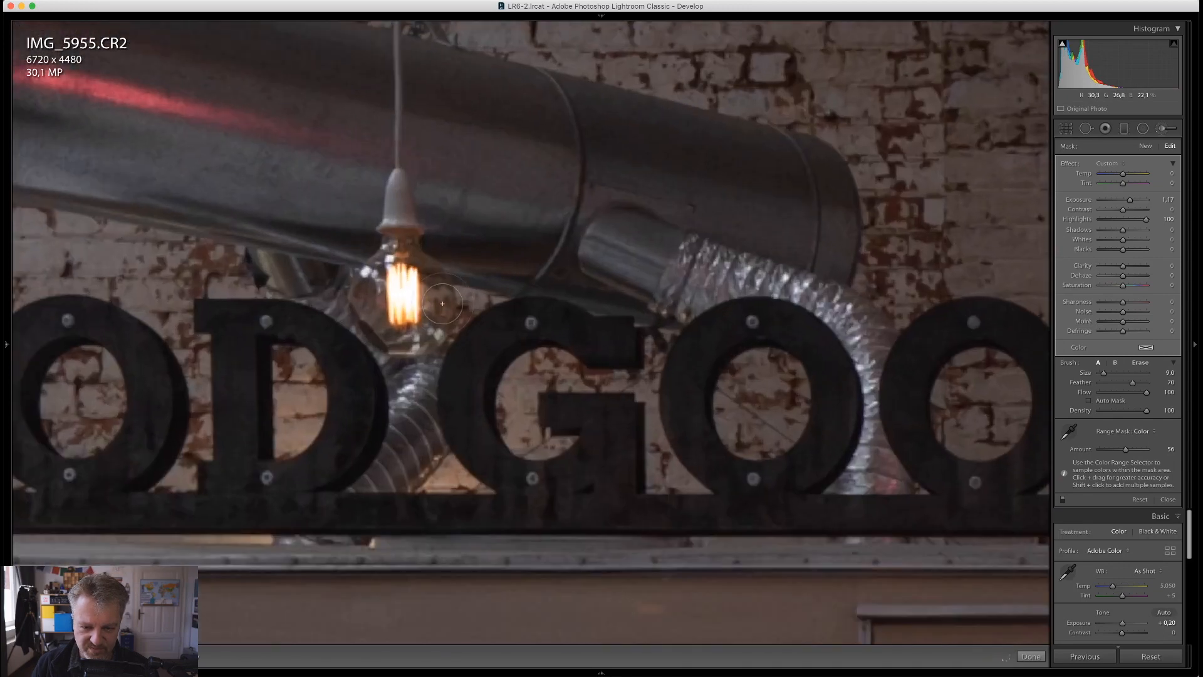
click(441, 303)
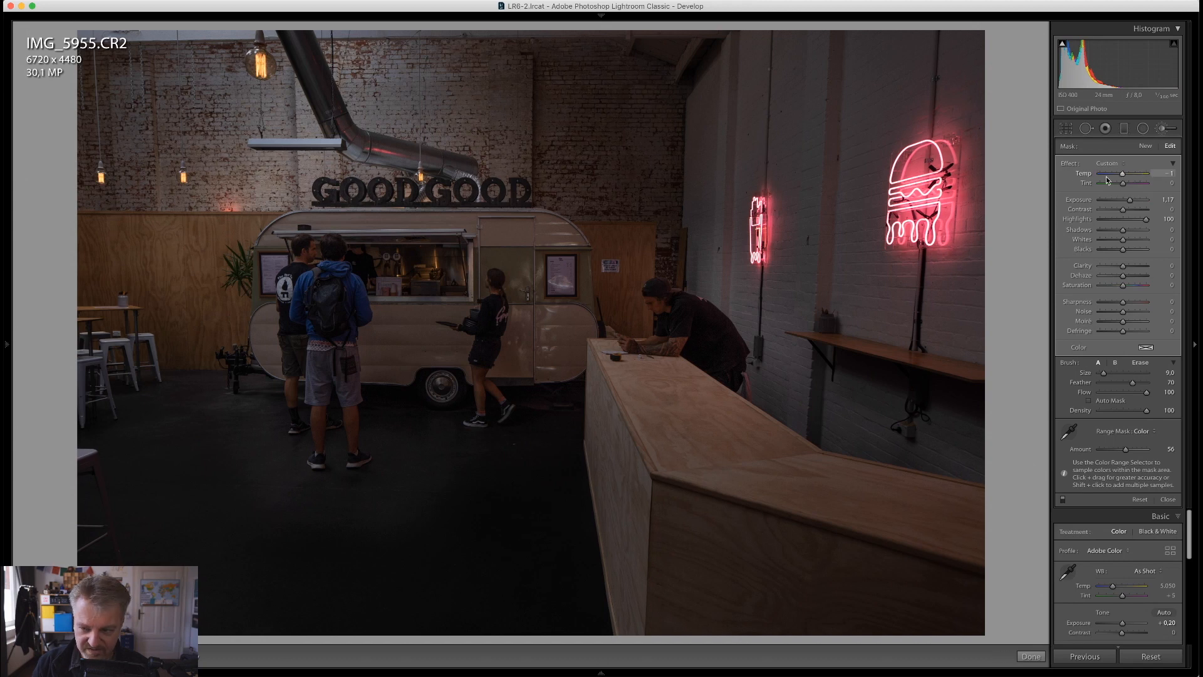
Warm the light bulbs by setting their mask's Temp to 85, and leave the adjustment brush
drag(1108, 181, 1145, 181)
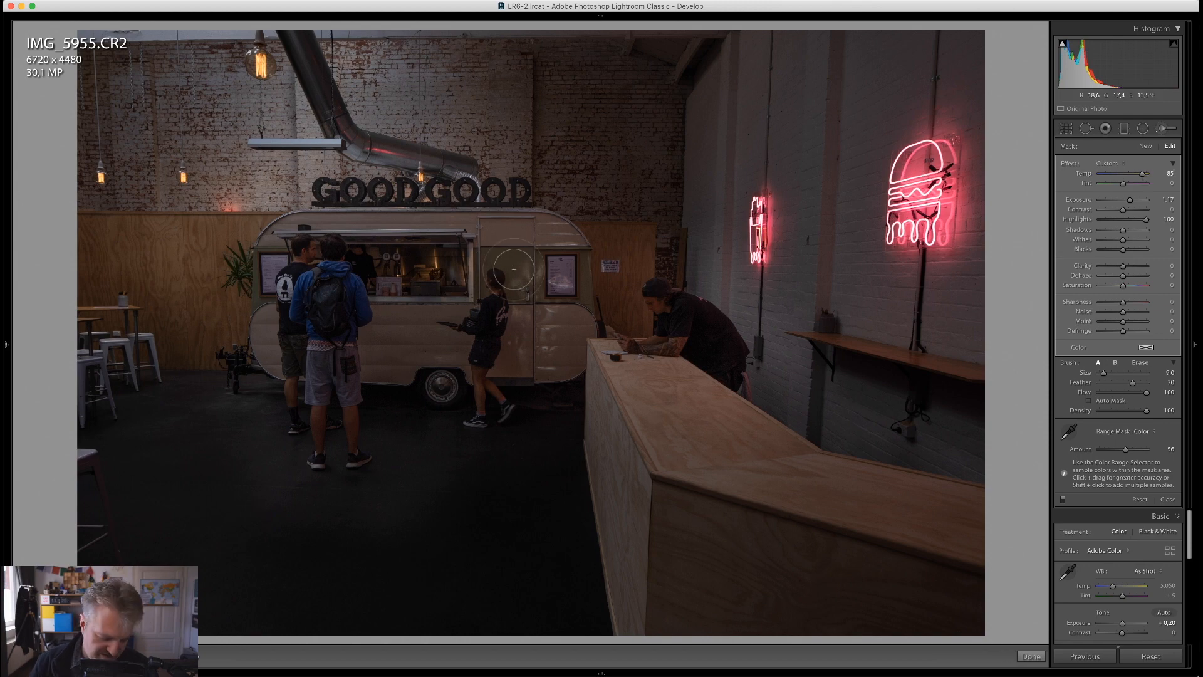
key(k)
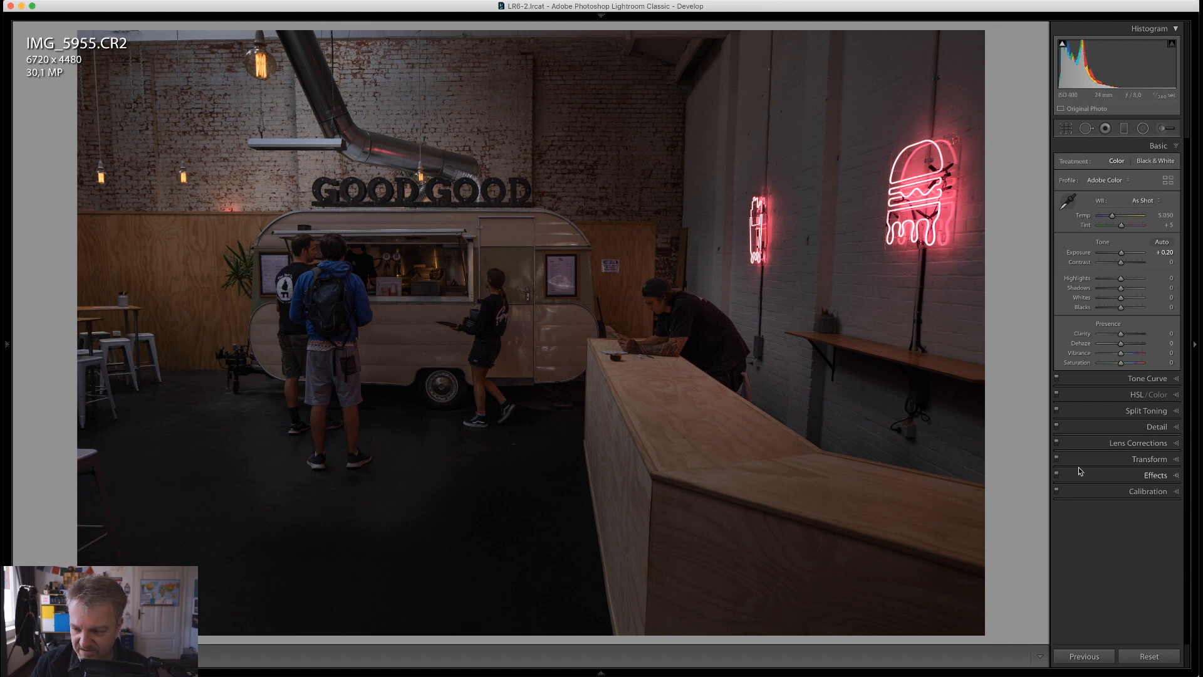
Straighten the perspective with Guided Upright, drawing vertical guides along the wall pillar by the neon signs and the leftmost bulb's cord
click(1152, 459)
click(1067, 261)
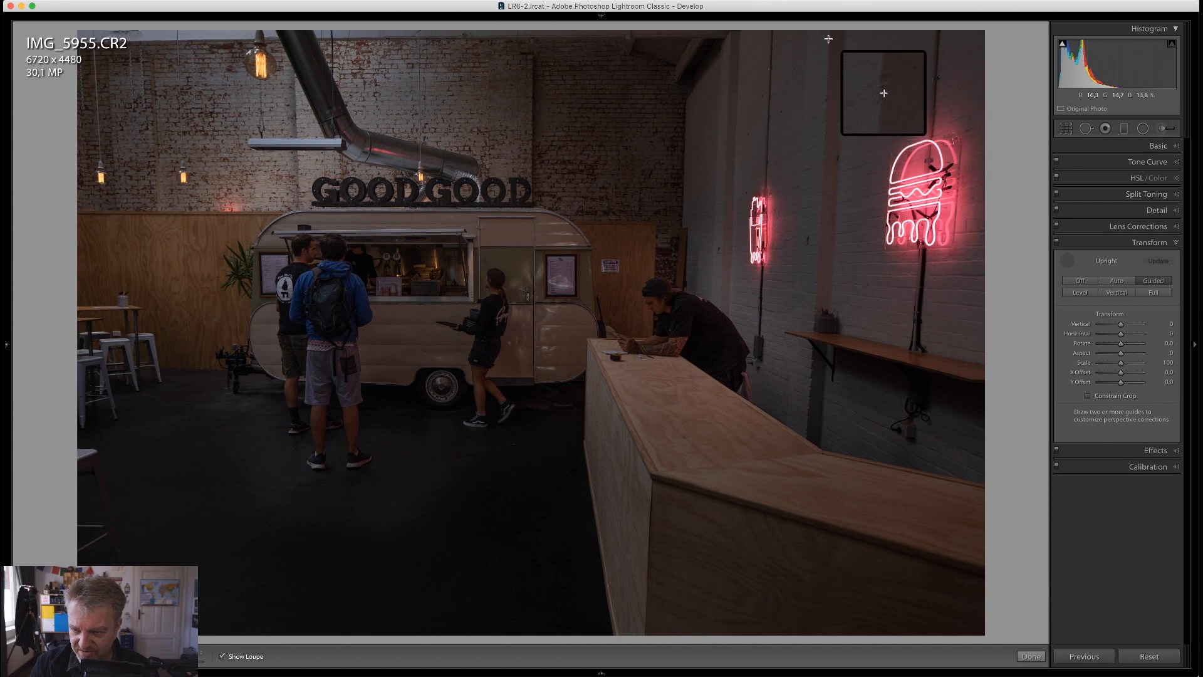
mouse_move(829, 39)
mouse_down()
mouse_move(818, 400)
mouse_move(806, 423)
mouse_up()
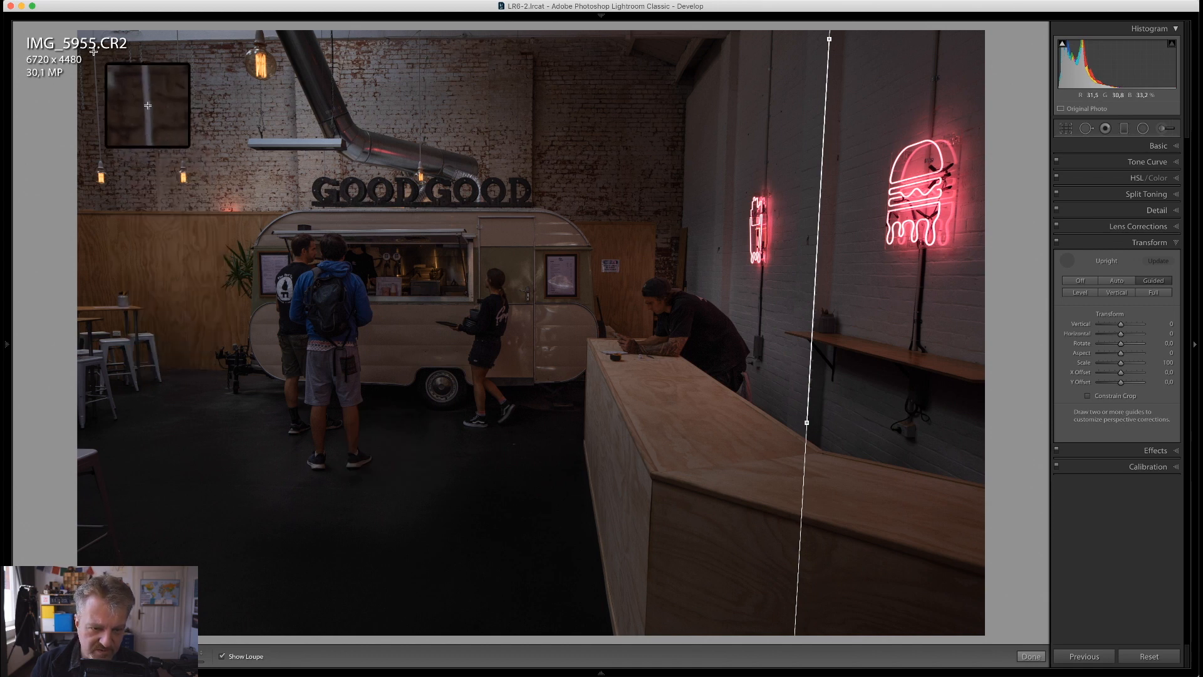
drag(94, 51, 99, 153)
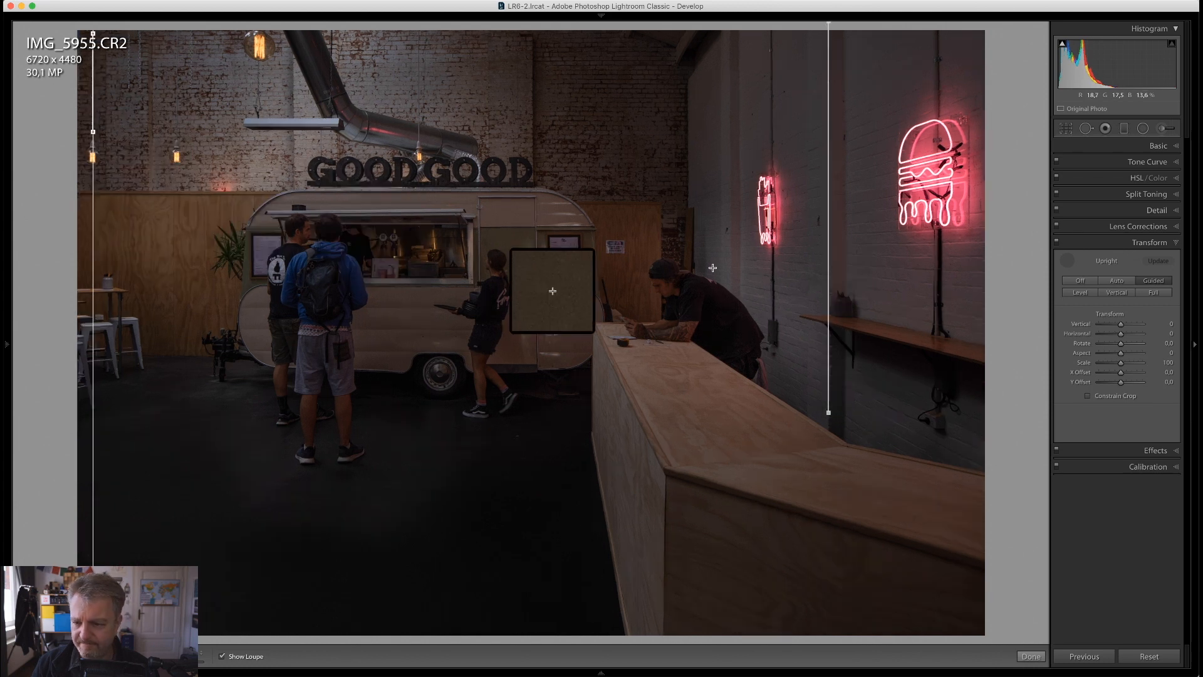
key(Return)
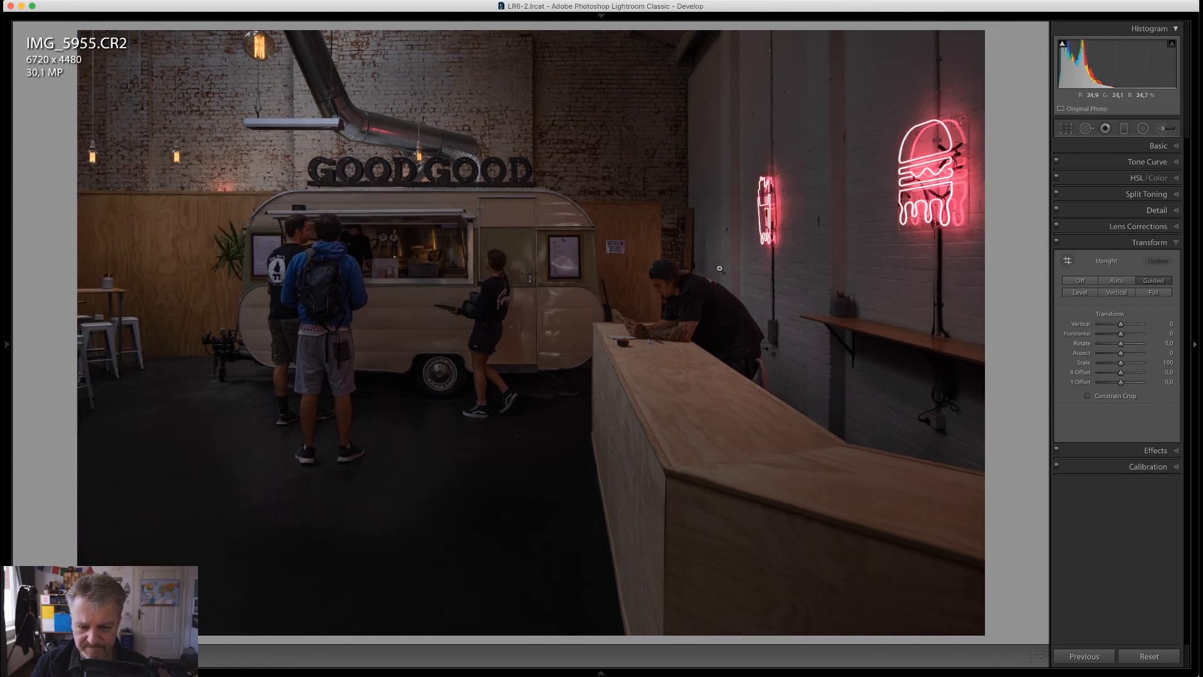
Compare the edited food truck photo side by side with its virtual copy and return to the grid
key(g)
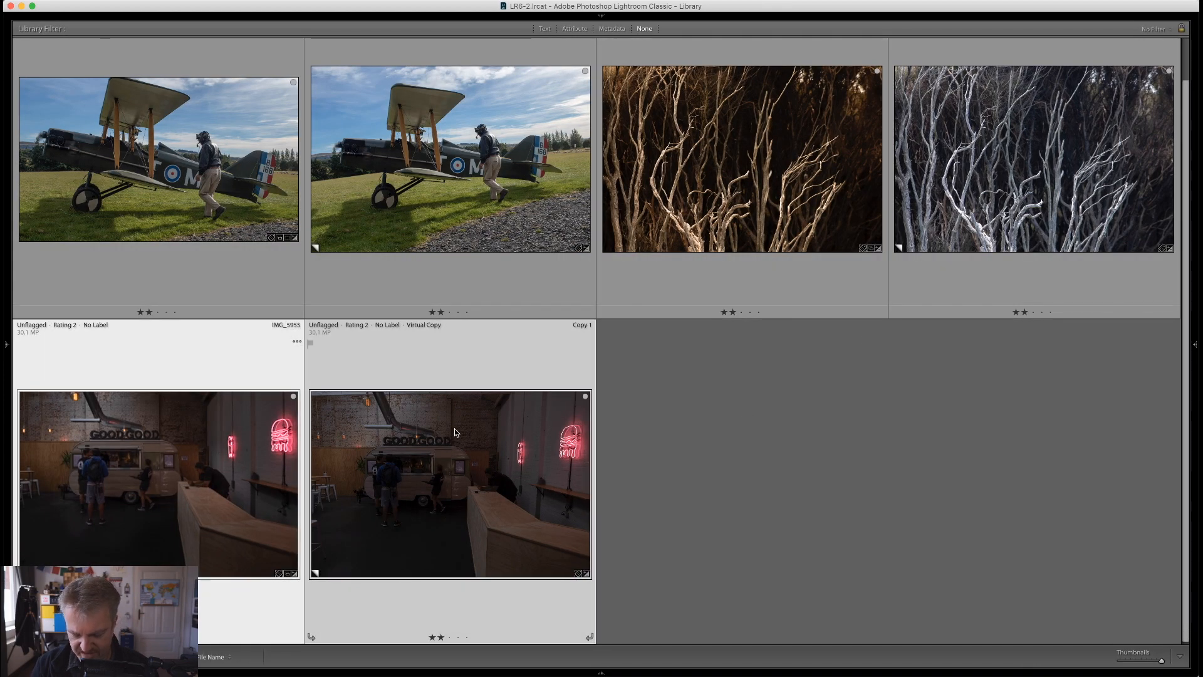
key(c)
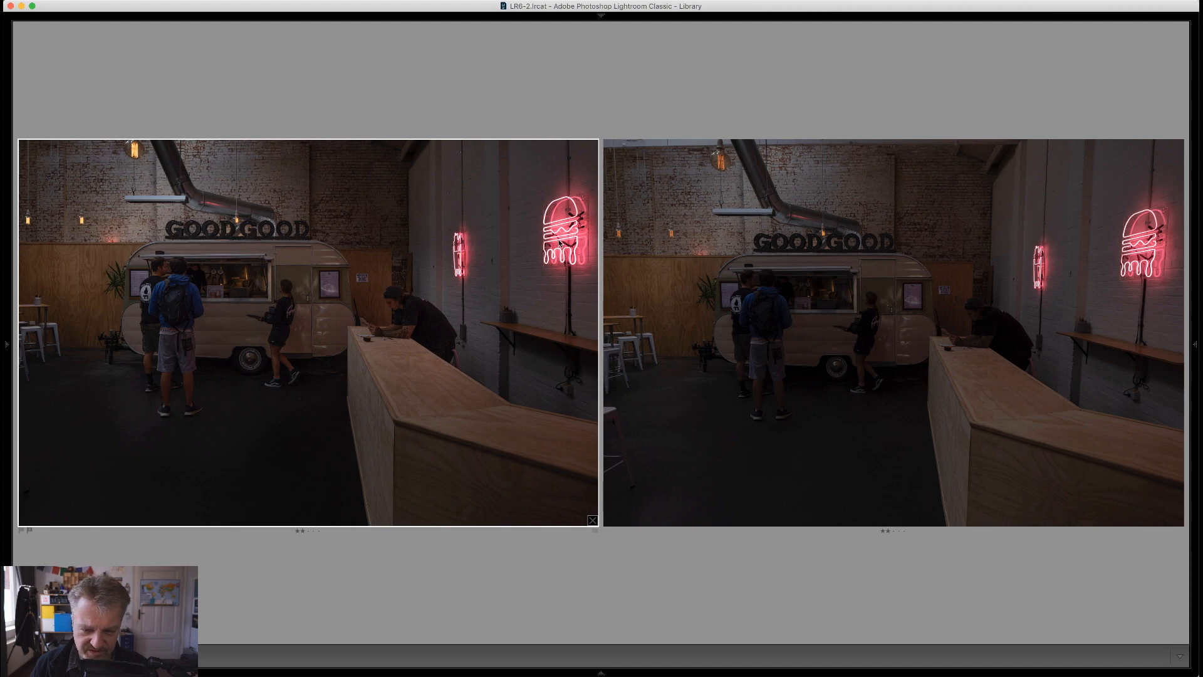
key(g)
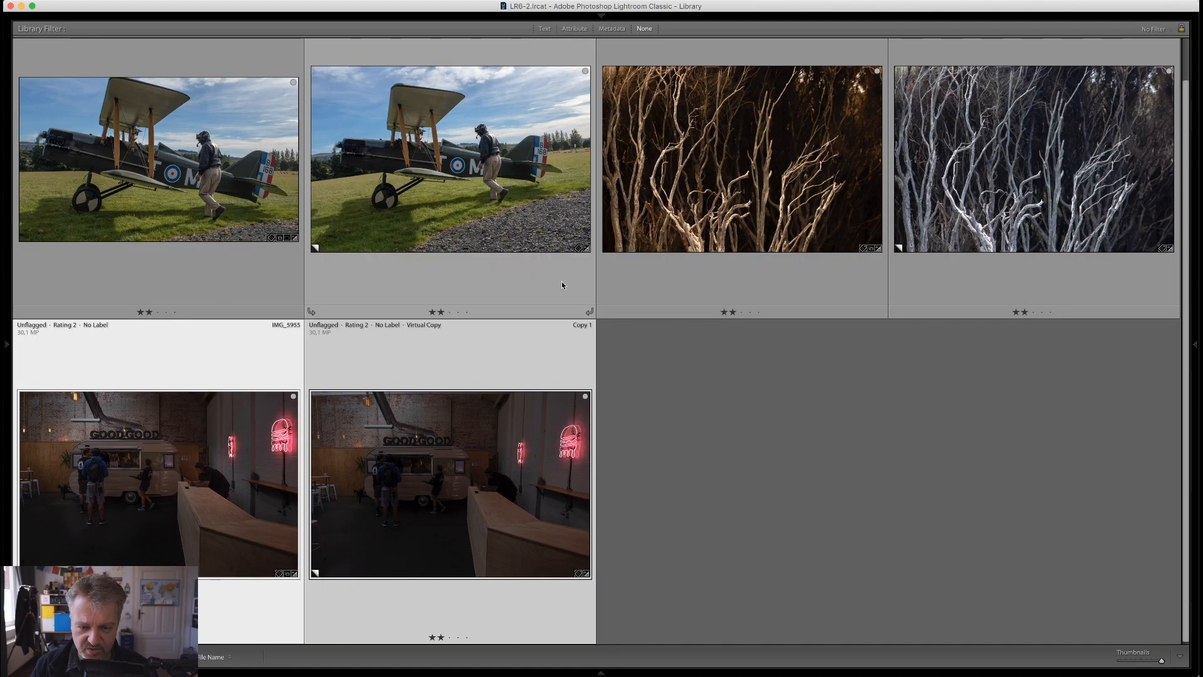